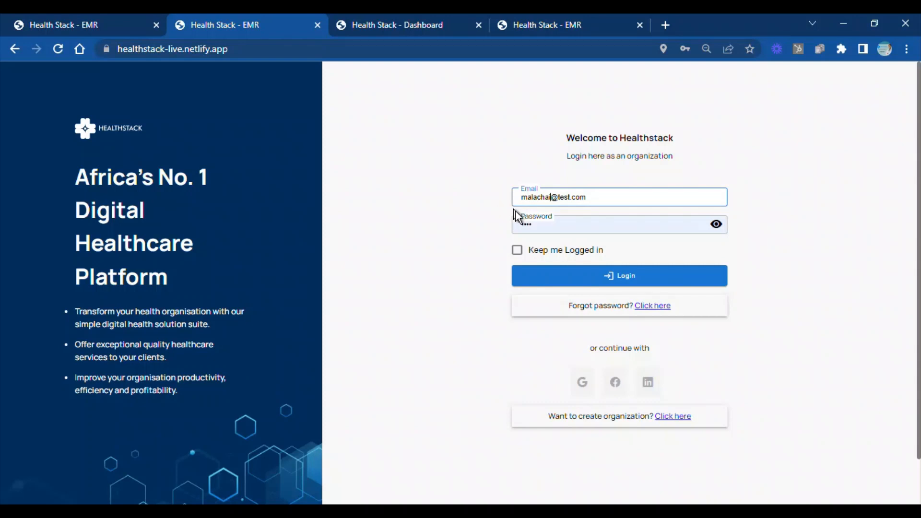
# Log in to the organization with the entered credentials and dismiss the login notification
pyautogui.click(549, 283)
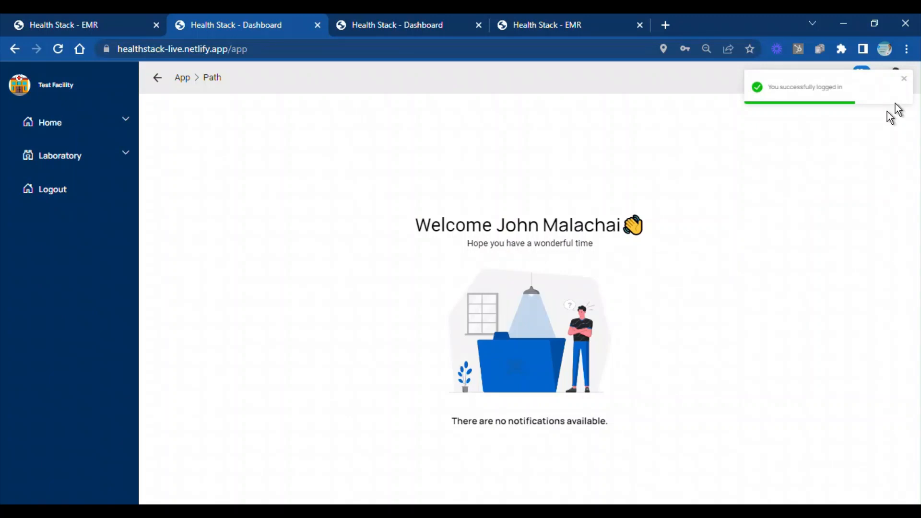
pyautogui.click(904, 79)
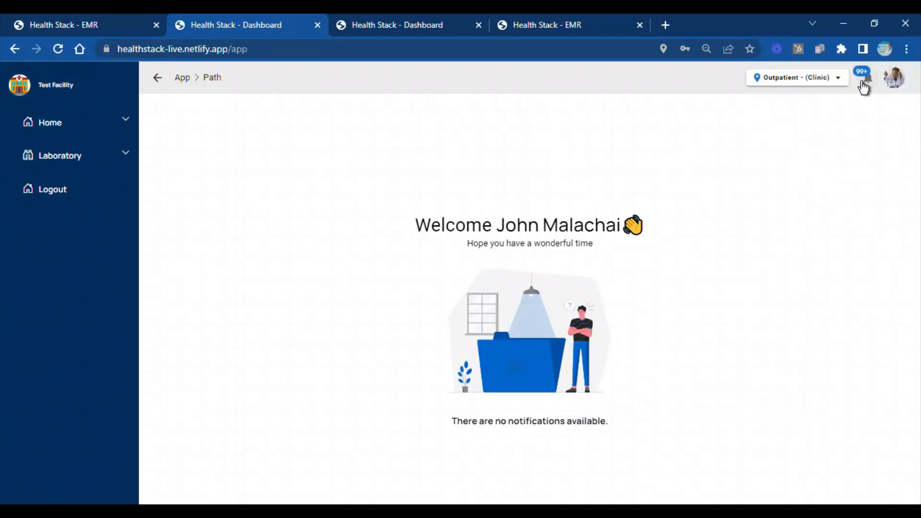
# Review the facility's notifications, such as pending bills and scheduled appointments, and close the list
pyautogui.click(864, 87)
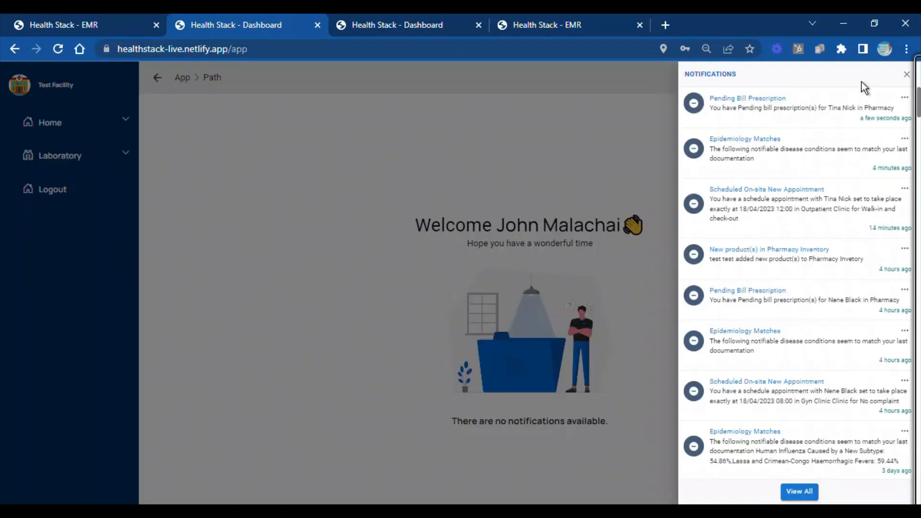
pyautogui.click(906, 75)
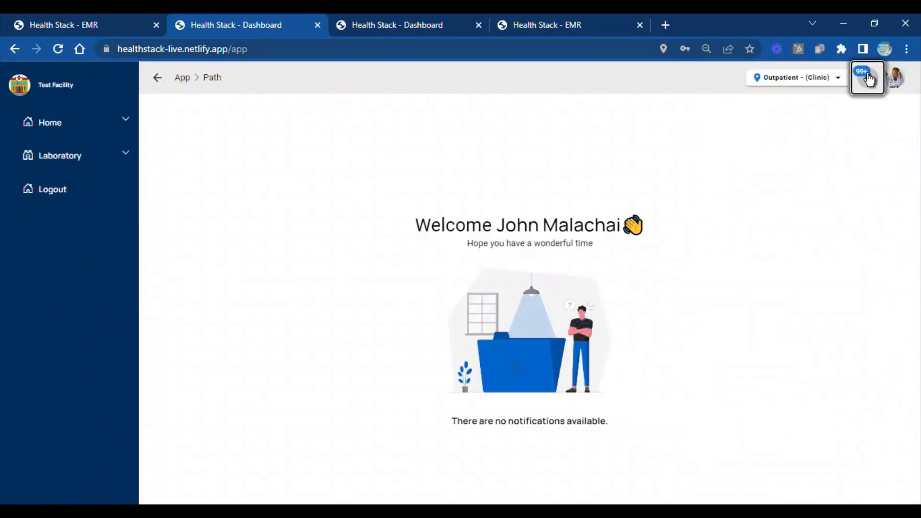
pyautogui.click(868, 79)
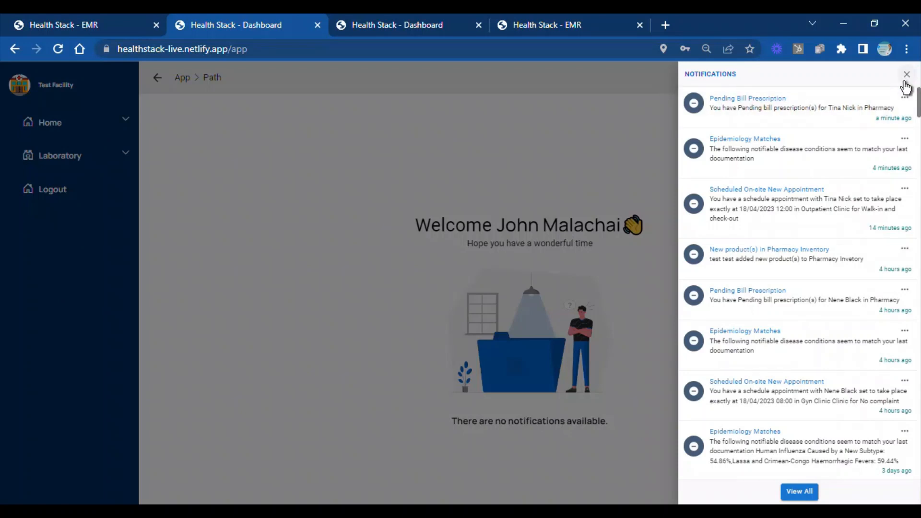
pyautogui.click(906, 75)
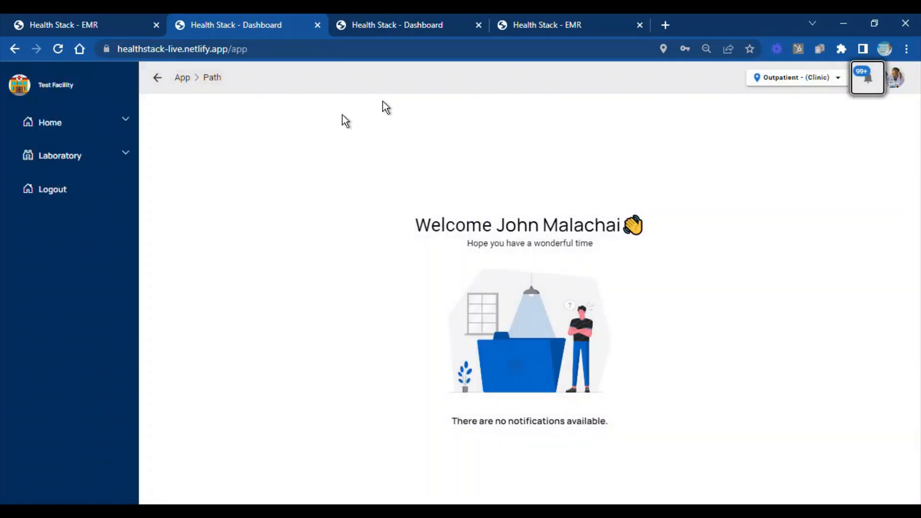
# Load the laboratory's Bill Lab Orders page and look through the list of clients with pending tests
pyautogui.click(123, 158)
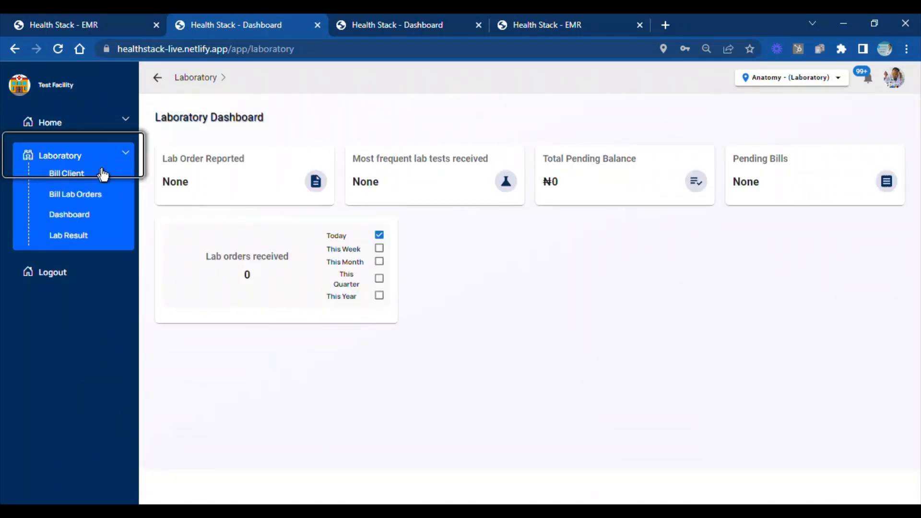
pyautogui.click(97, 195)
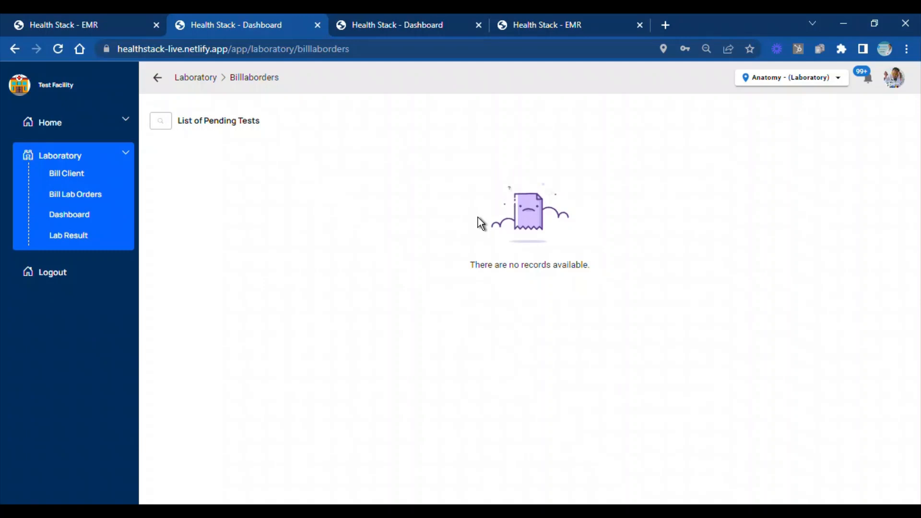
pyautogui.click(61, 123)
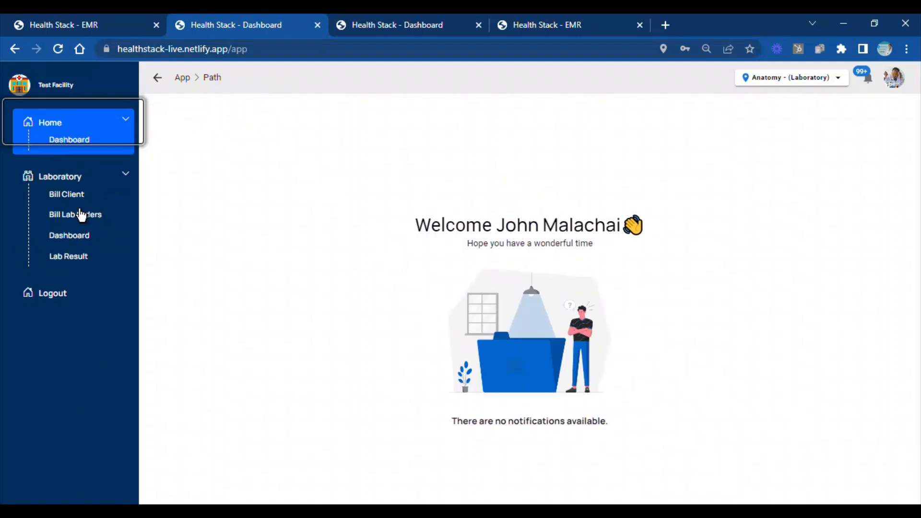
pyautogui.click(83, 216)
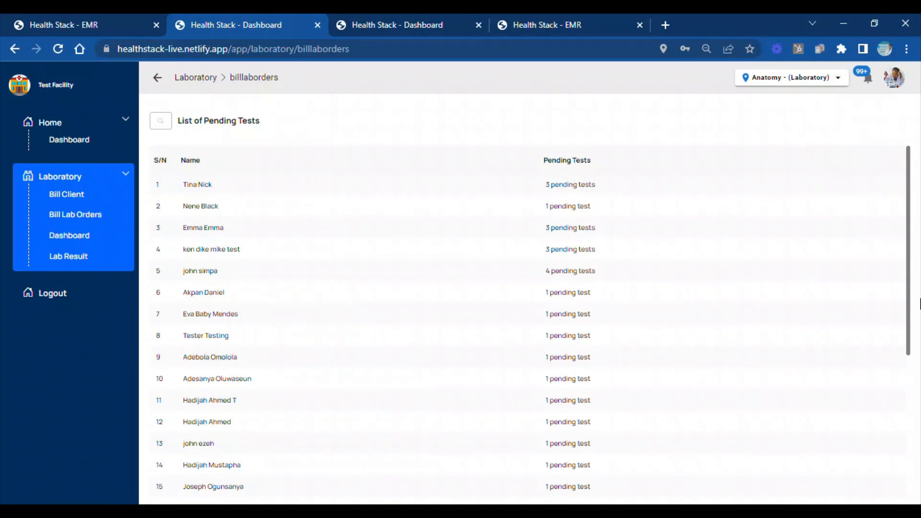
pyautogui.moveTo(913, 317); pyautogui.dragTo(905, 496)
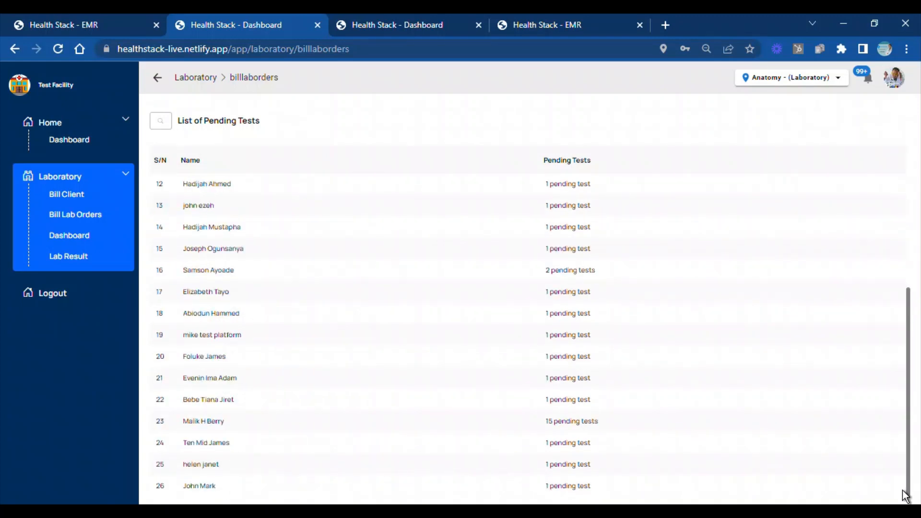
pyautogui.moveTo(901, 436); pyautogui.dragTo(899, 200)
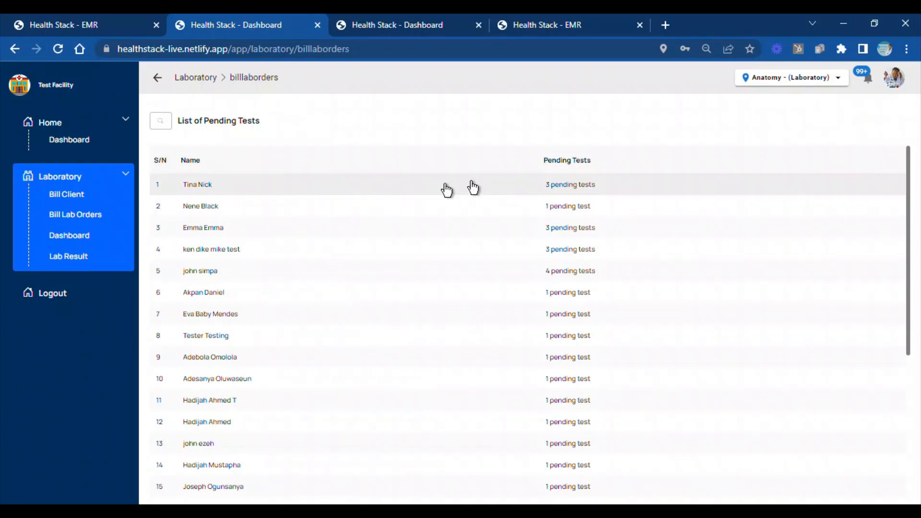
# Open the first listed client's Malaria Parasite order for billing and choose the "malaria parasite - LABORATORY" service
pyautogui.click(219, 191)
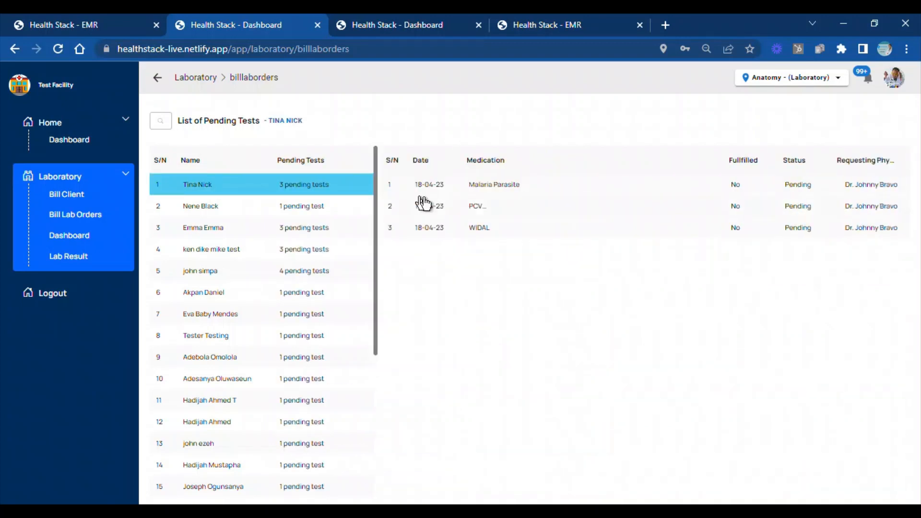
pyautogui.click(484, 195)
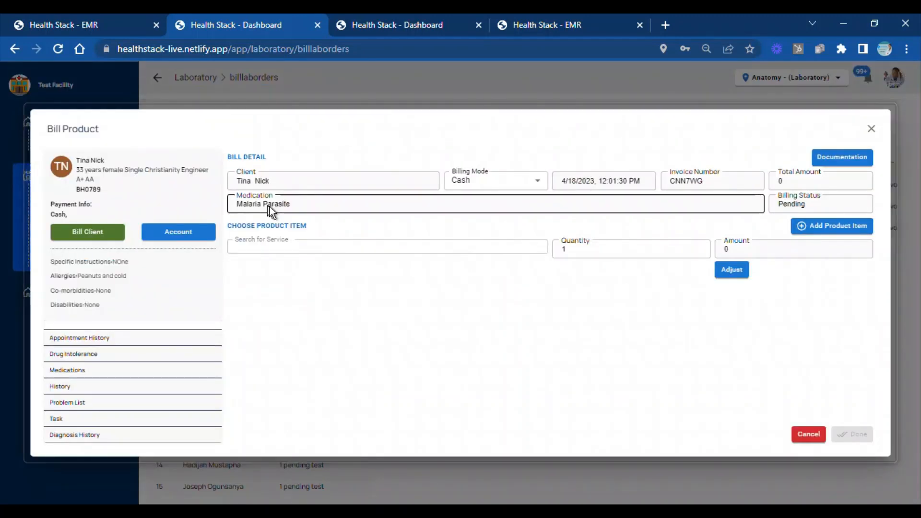
pyautogui.click(304, 235)
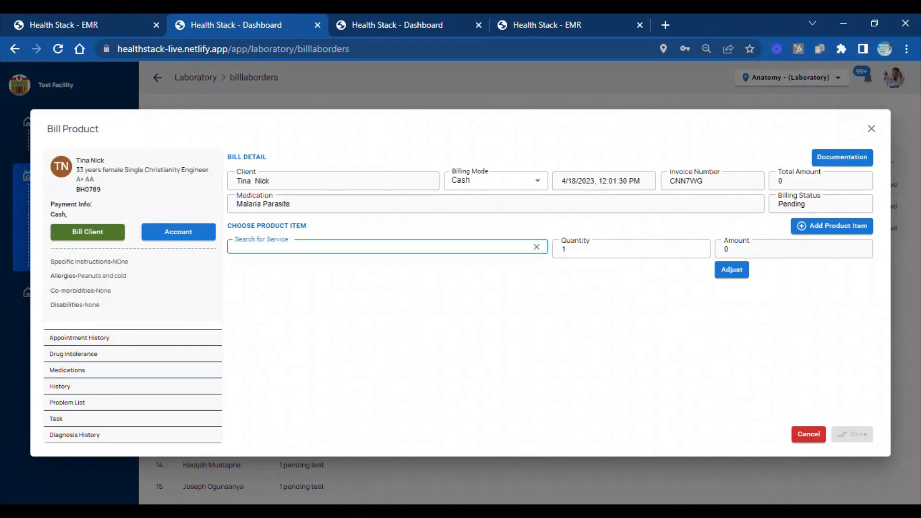
pyautogui.write('mala')
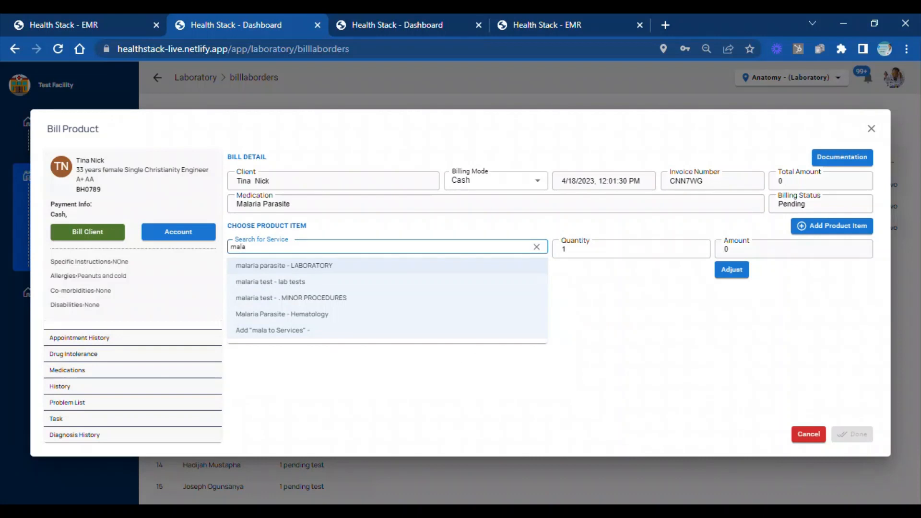
pyautogui.click(315, 265)
# Replace the chosen service with "Malaria Parasite - Hematology", add it to the bill and complete the billing
pyautogui.click(287, 244)
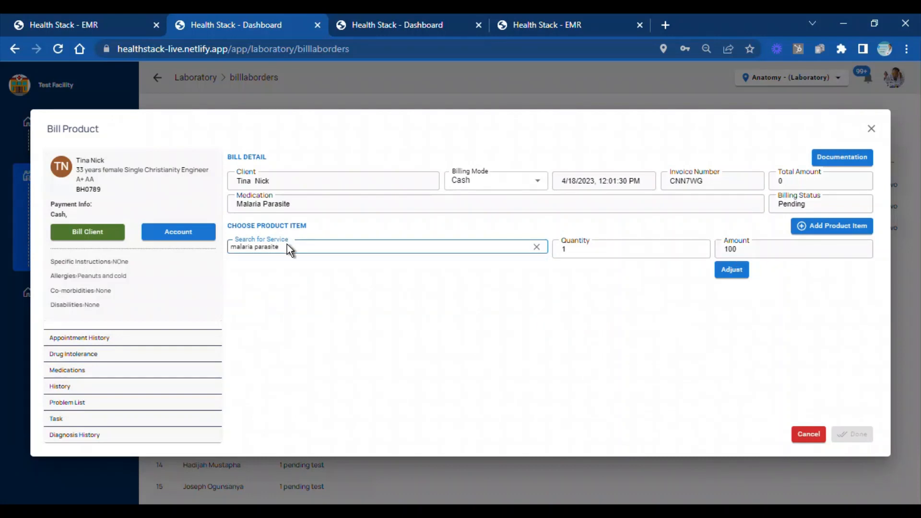
pyautogui.press('BackSpace')
pyautogui.press('BackSpace')
pyautogui.press('BackSpace')
pyautogui.press('BackSpace')
pyautogui.press('BackSpace')
pyautogui.press('BackSpace')
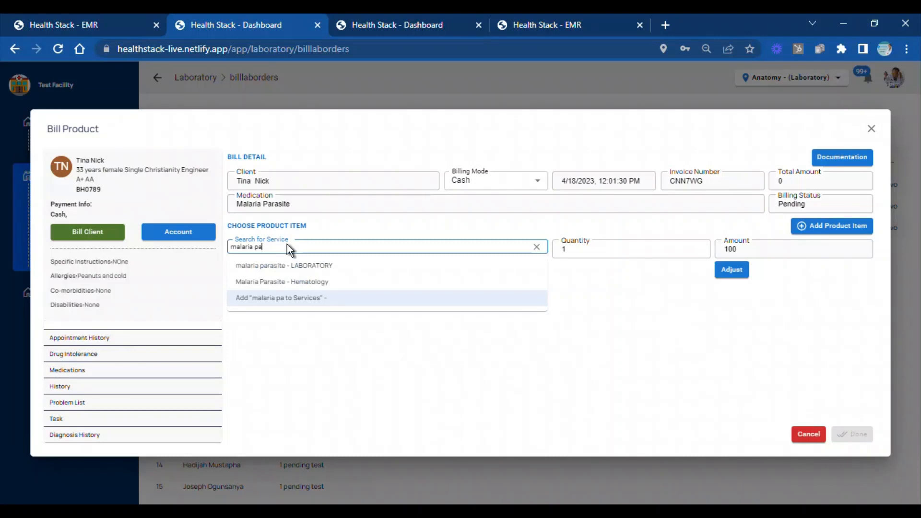
pyautogui.click(271, 283)
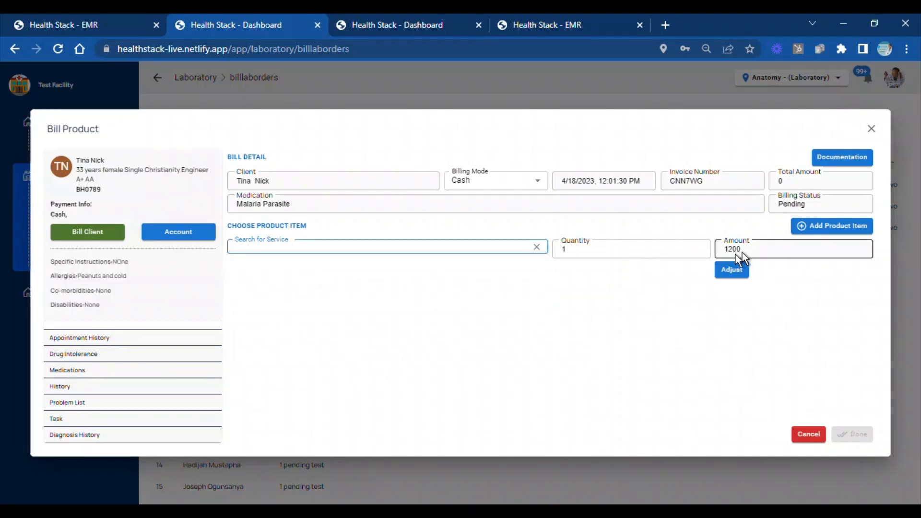
pyautogui.click(835, 225)
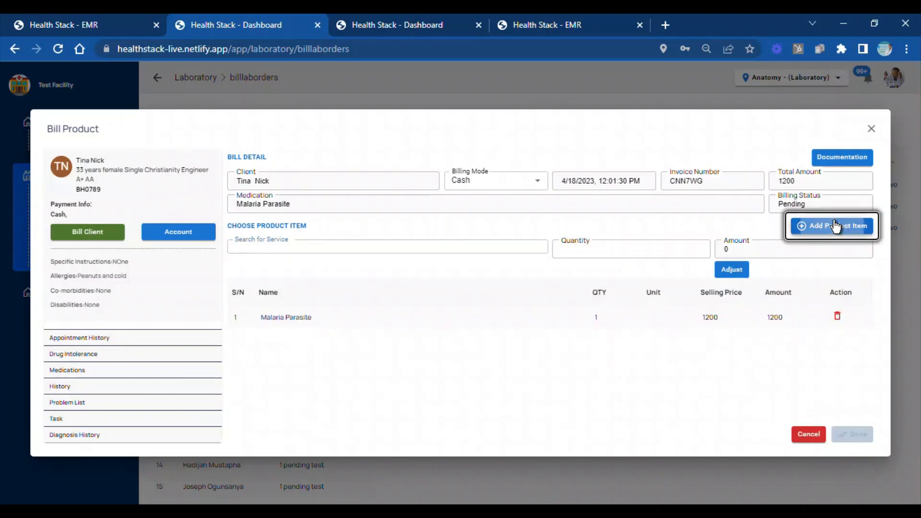
pyautogui.click(517, 249)
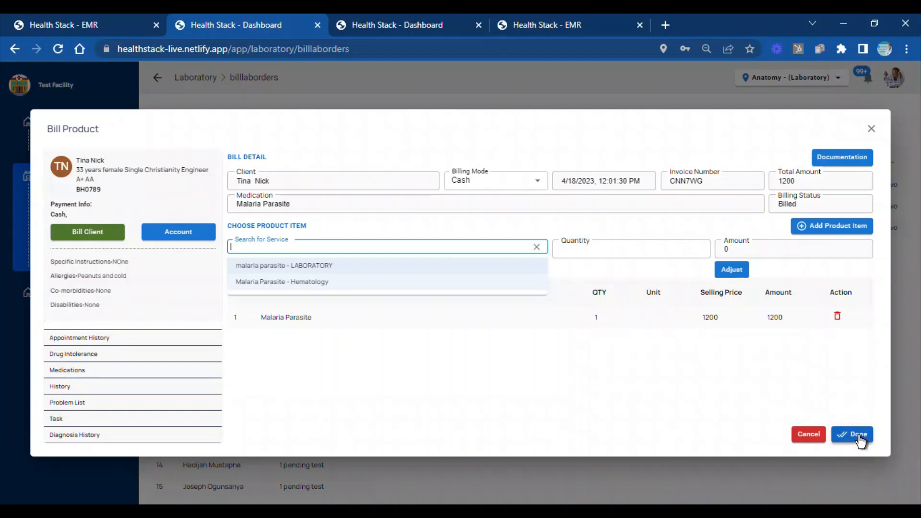
pyautogui.click(858, 437)
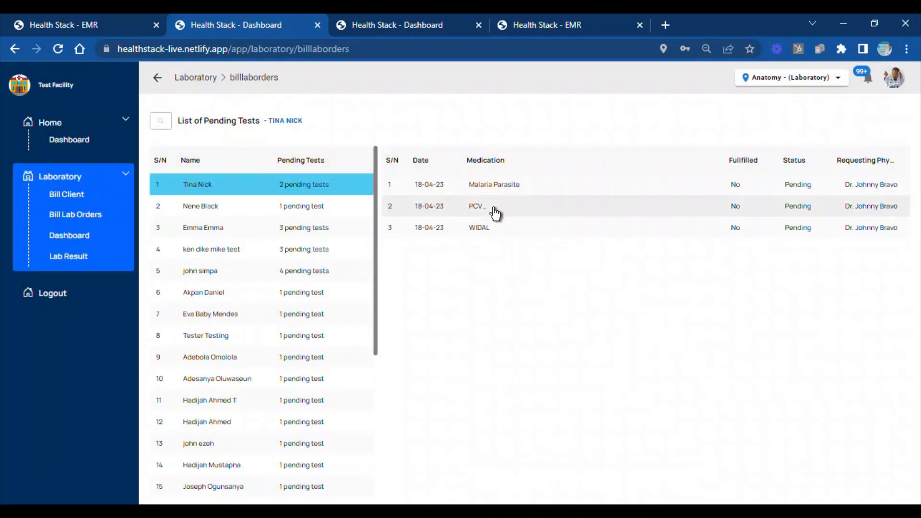
# Bill the same client's PCV order with the "PCV - Investigations" service, quantity 1, and complete the billing
pyautogui.click(494, 211)
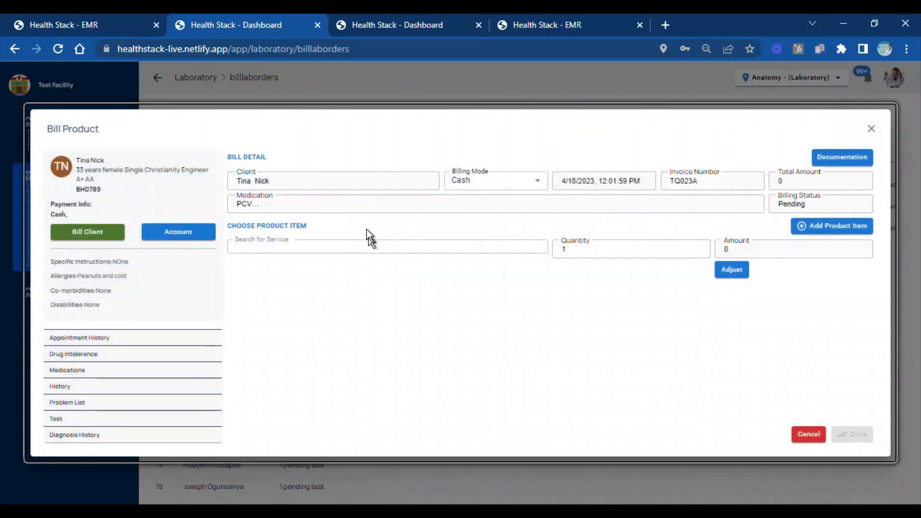
pyautogui.write('pcv')
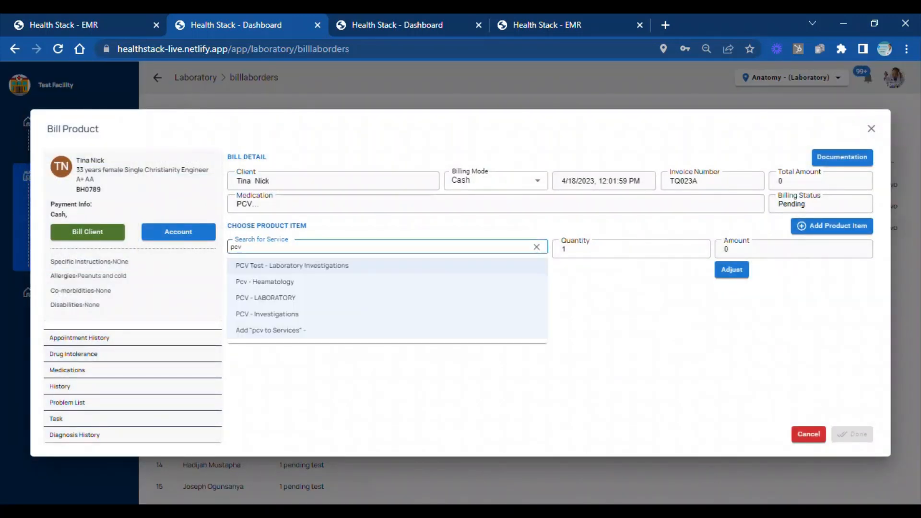
pyautogui.click(272, 285)
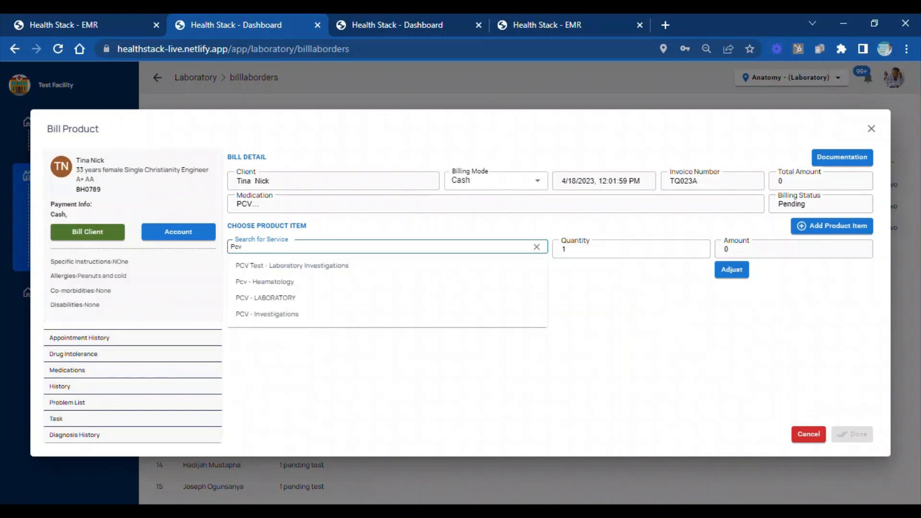
pyautogui.click(278, 317)
pyautogui.click(690, 248)
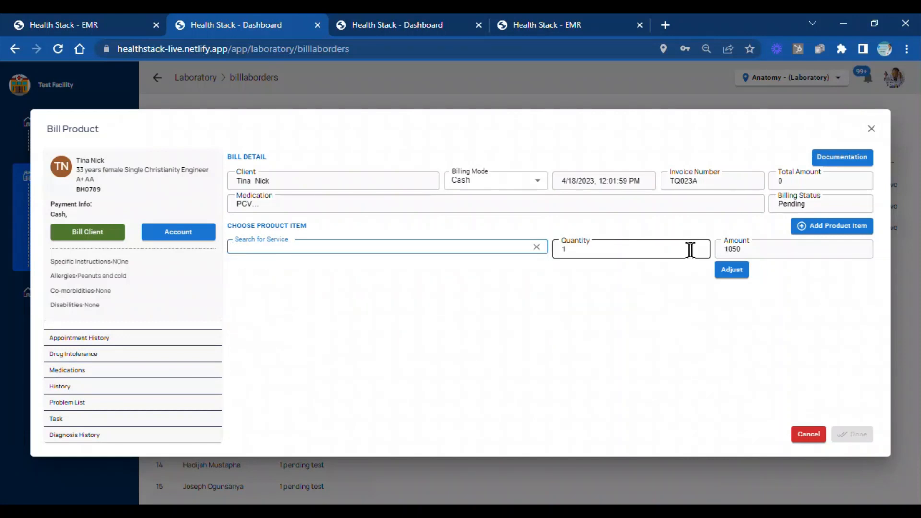
pyautogui.click(744, 254)
pyautogui.click(818, 226)
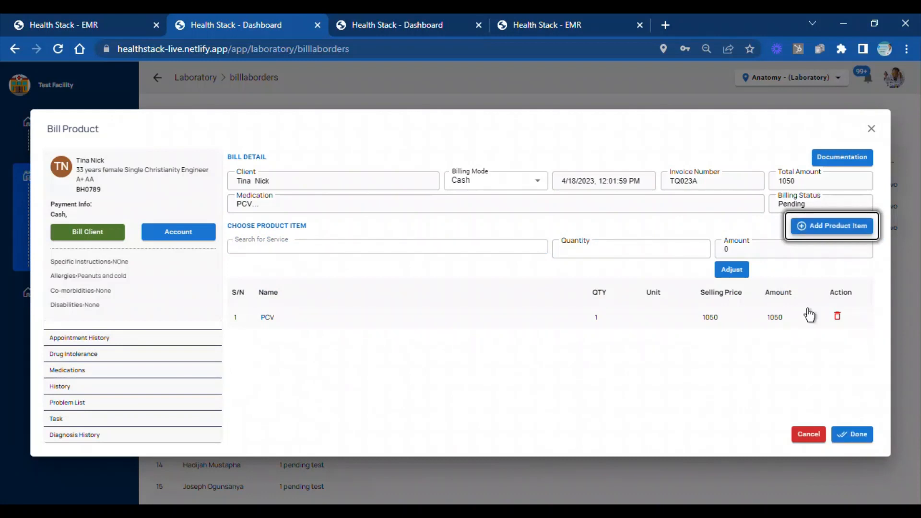
pyautogui.click(854, 435)
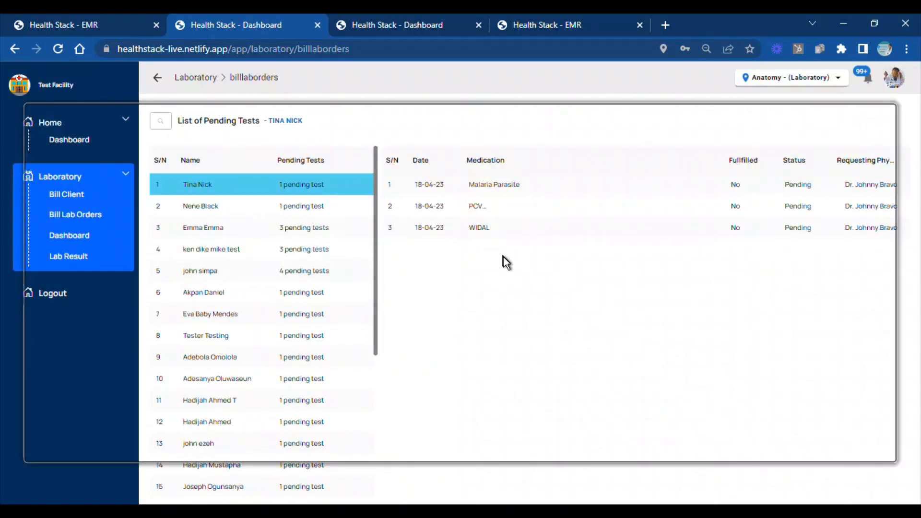
# Open the same client's WIDAL order for billing, ready to search for a service
pyautogui.click(512, 224)
pyautogui.click(418, 242)
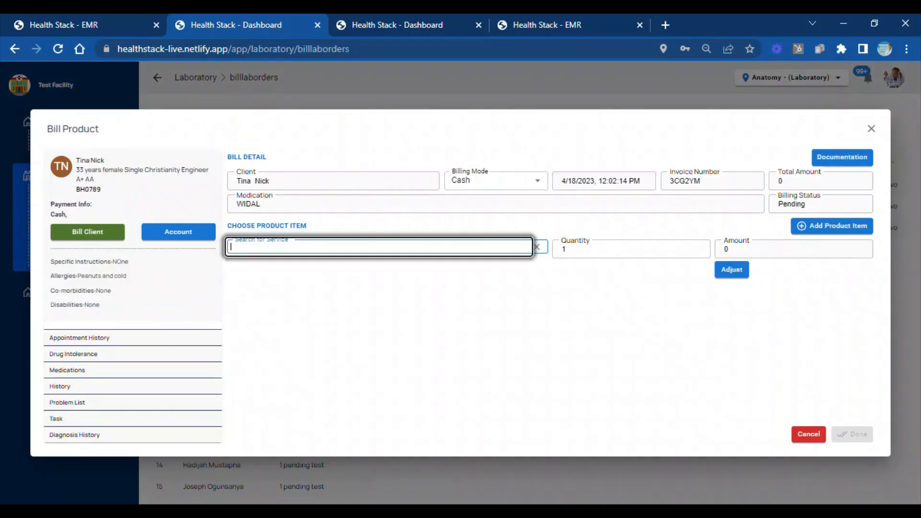
pyautogui.write('widal')
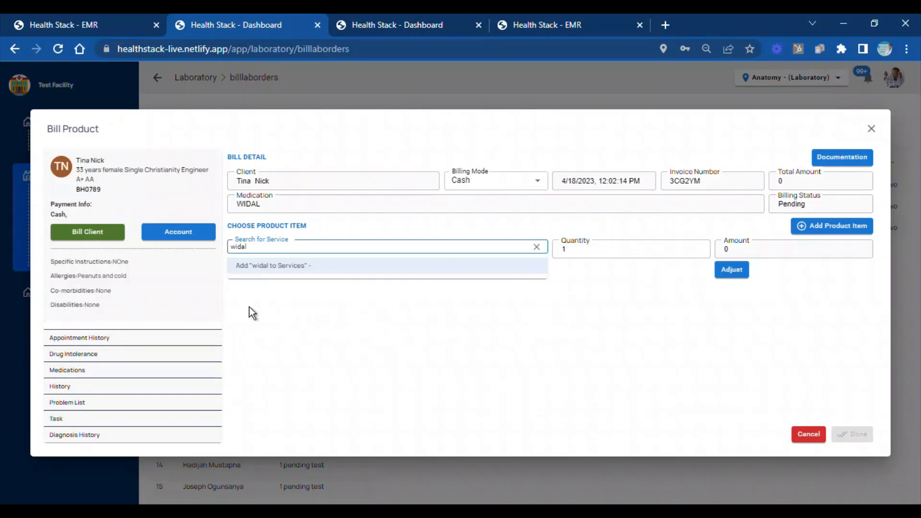
pyautogui.click(277, 267)
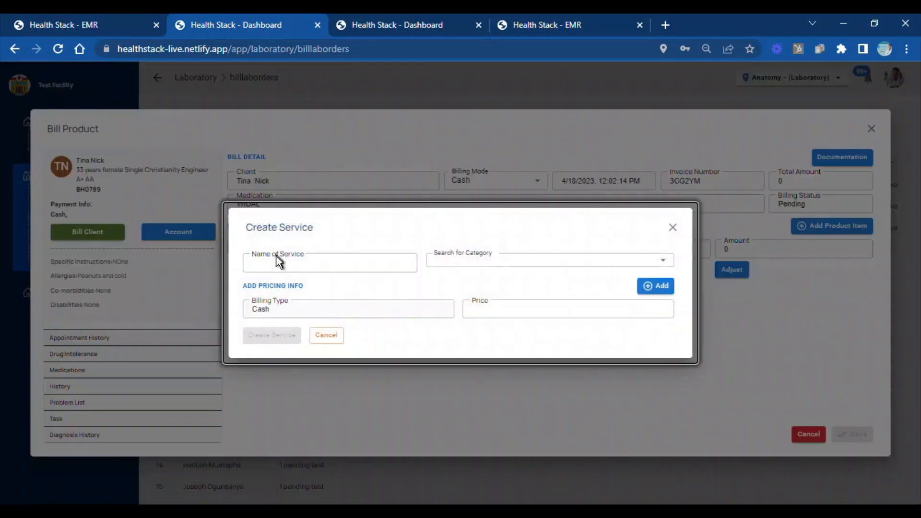
pyautogui.click(671, 229)
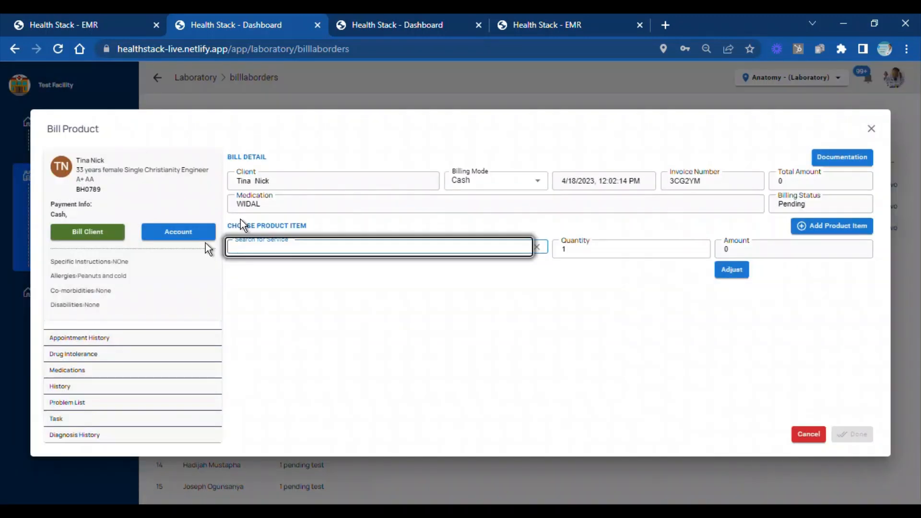
# Search the services for "Widal" and start adding a new service named "Widal- Typhoid"
pyautogui.write('W')
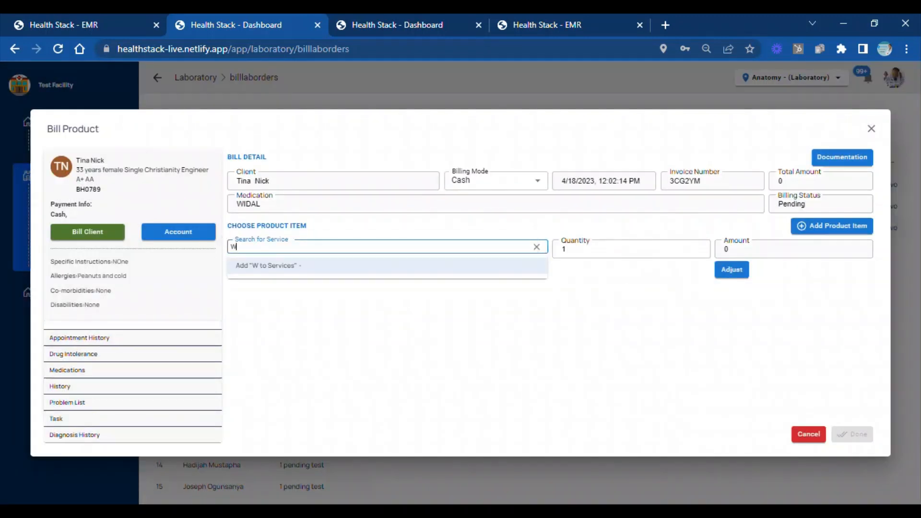
pyautogui.write('idal')
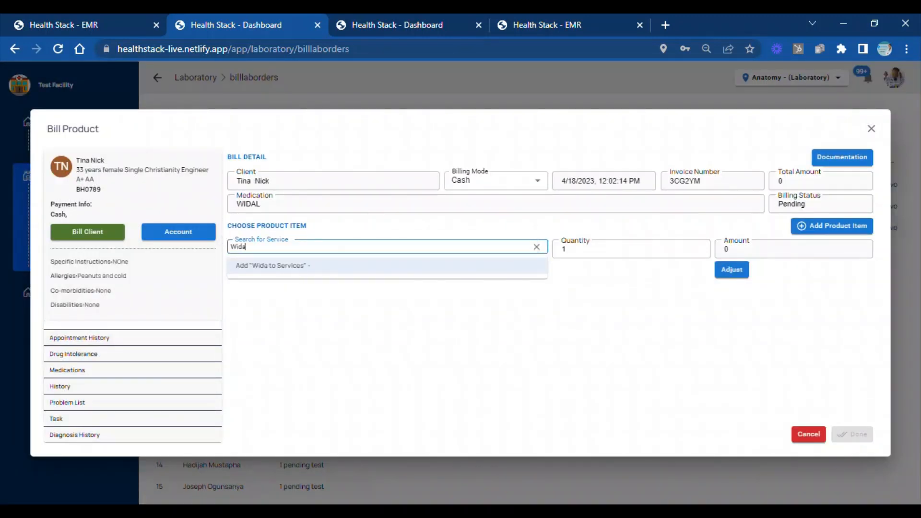
pyautogui.click(263, 270)
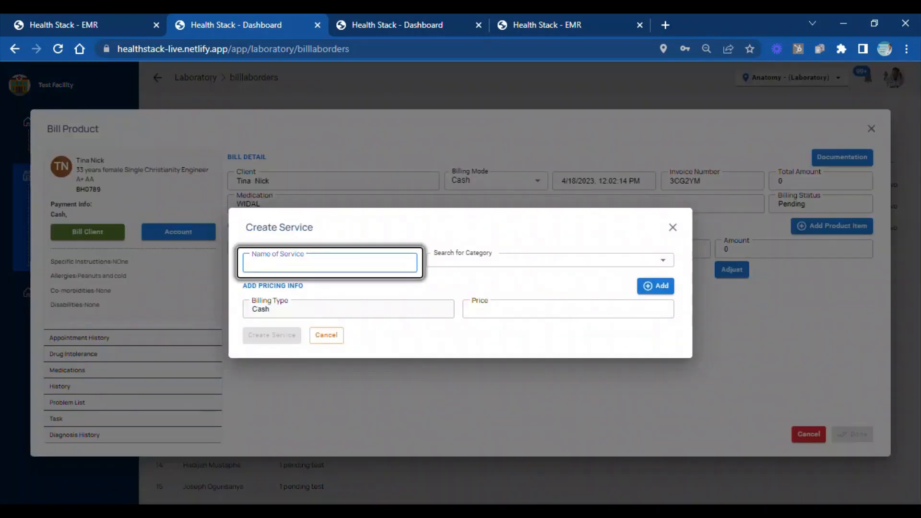
pyautogui.write('Widal')
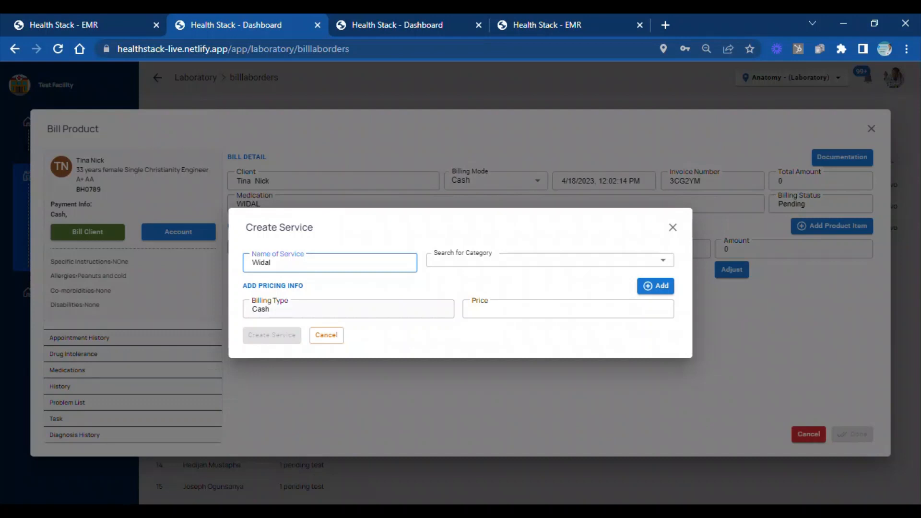
pyautogui.write('- Typhoid')
# Set the new service's category to "Lab Investigation", used as a custom category name
pyautogui.click(534, 260)
pyautogui.write('Lab Inv')
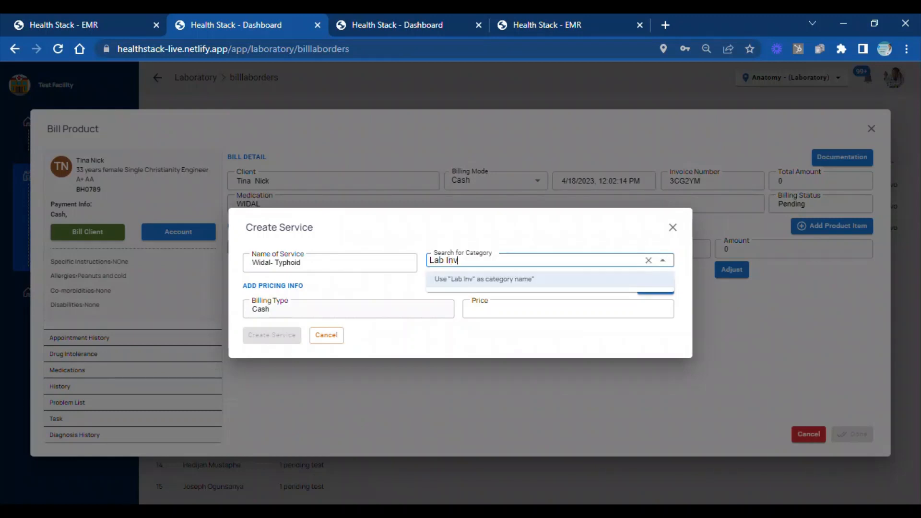
pyautogui.write('estigai')
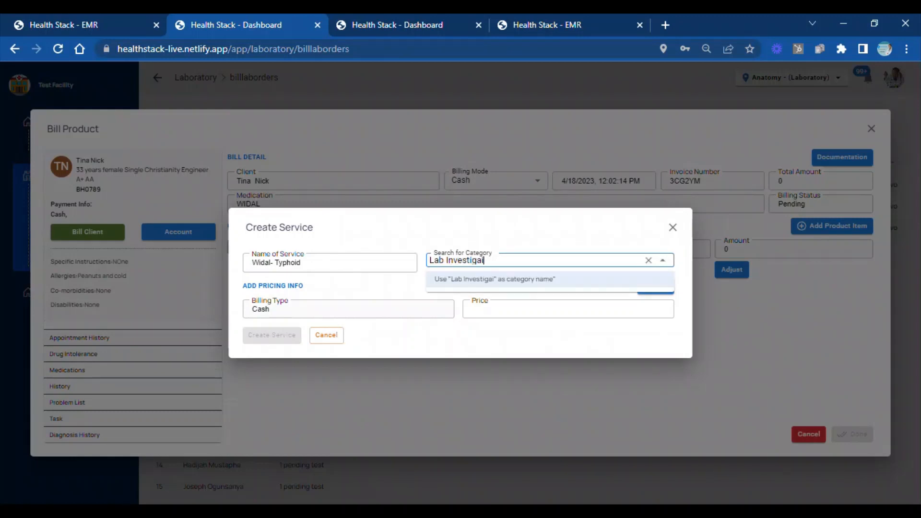
pyautogui.press('BackSpace')
pyautogui.write('tion')
pyautogui.click(494, 280)
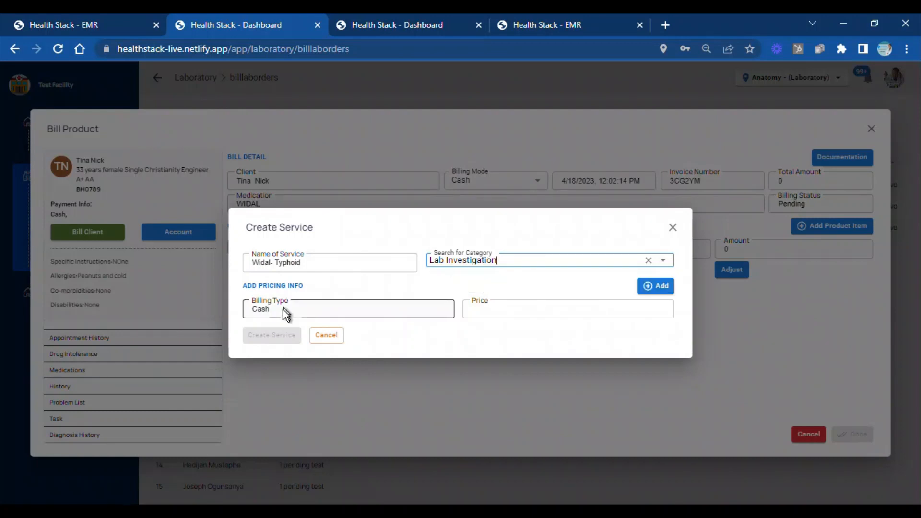
# Add a Cash price of 1300 to the "Widal- Typhoid" service and create the service
pyautogui.click(545, 311)
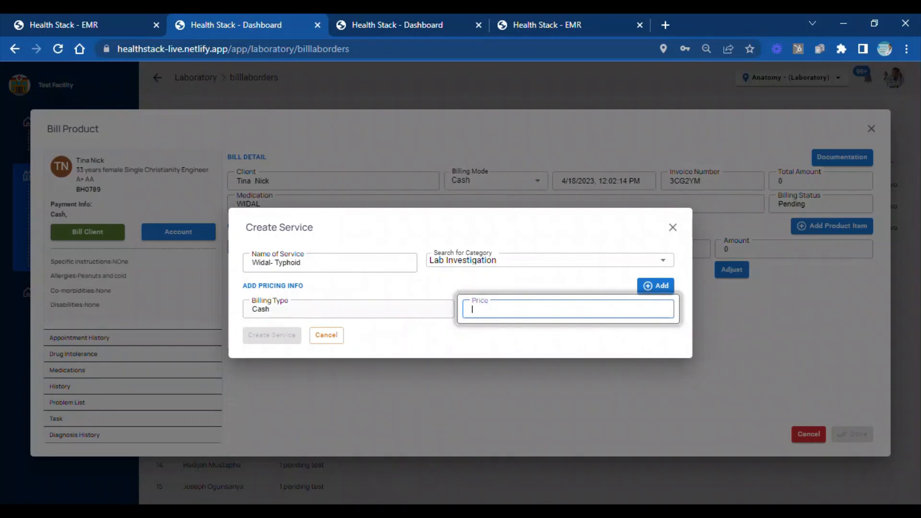
pyautogui.write('1300')
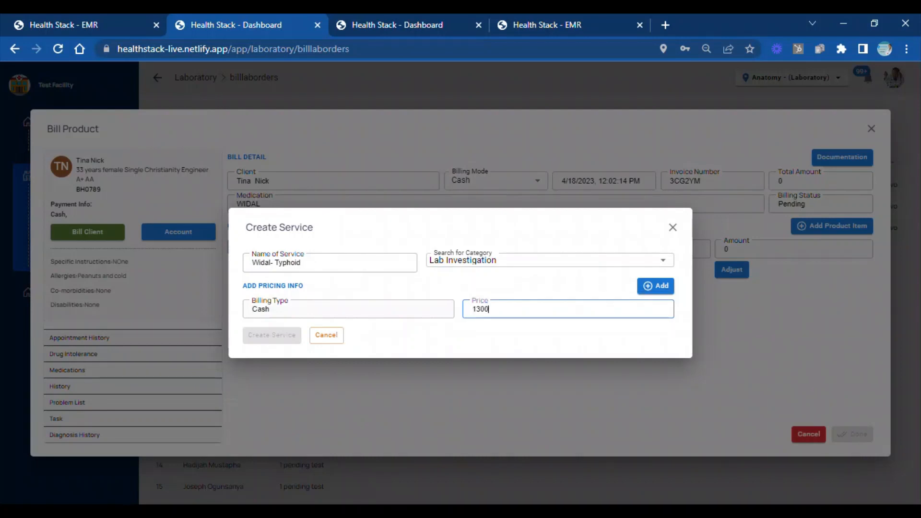
pyautogui.click(643, 297)
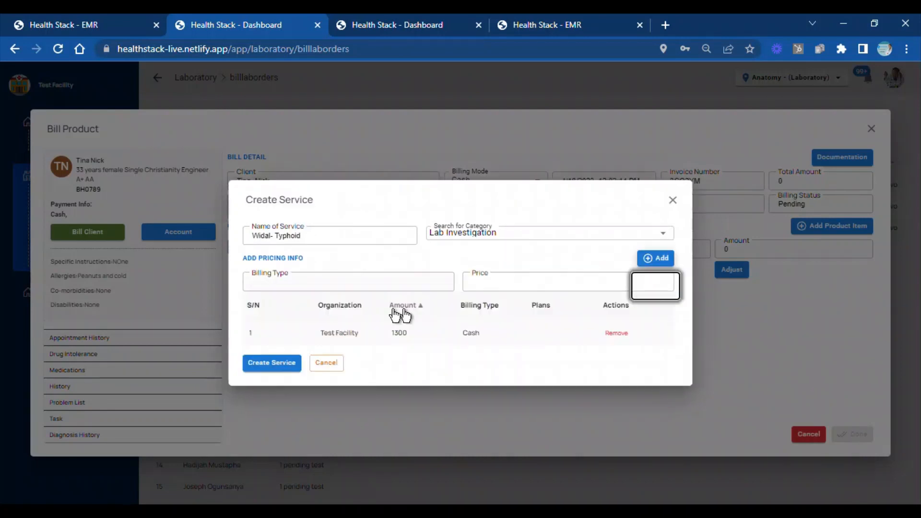
pyautogui.click(276, 366)
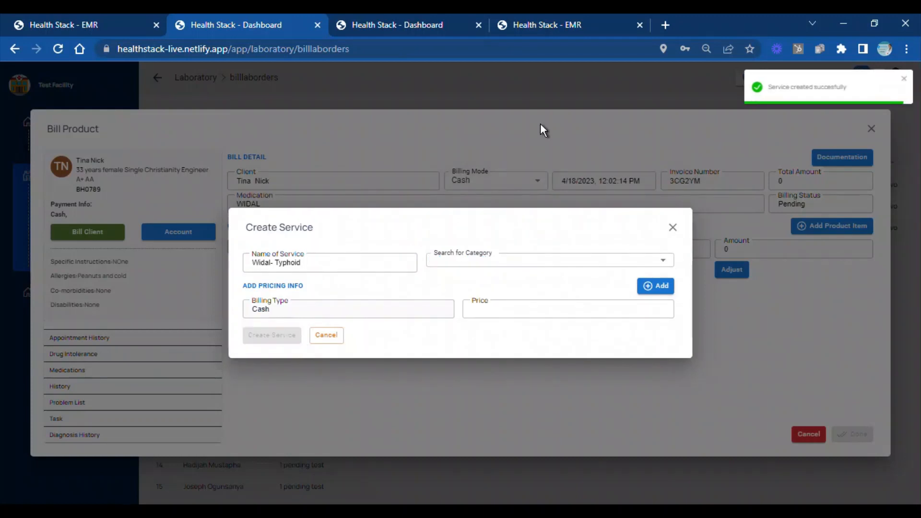
# Choose the "Widal- Typhoid - Lab Investigation" service for the WIDAL order and adjust its amount to 1200
pyautogui.write('Widal')
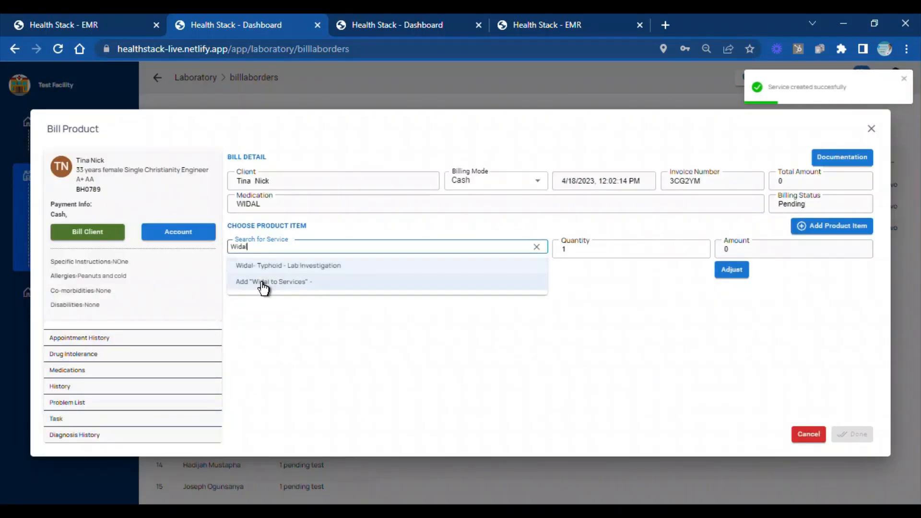
pyautogui.click(277, 269)
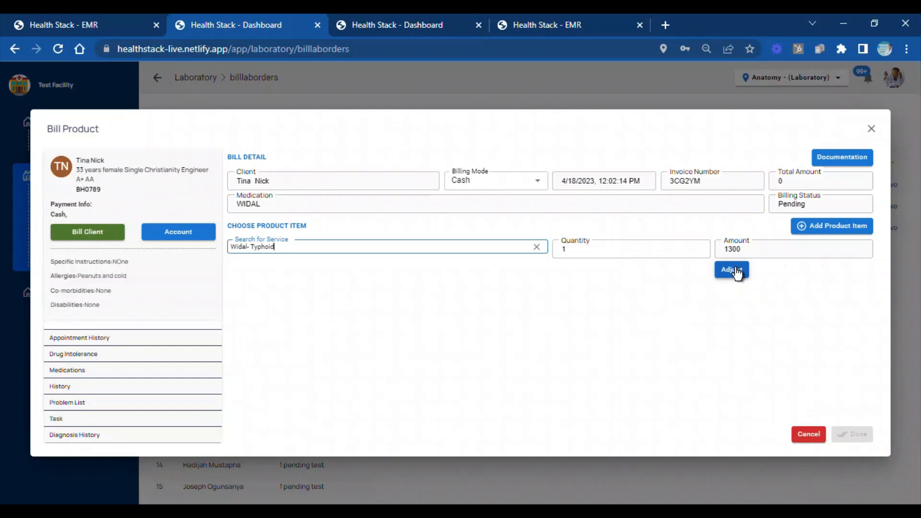
pyautogui.click(738, 272)
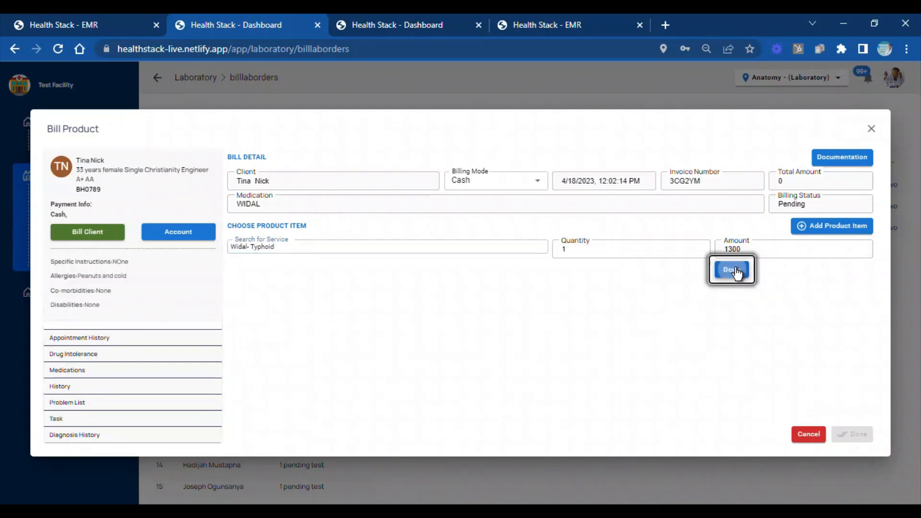
pyautogui.click(744, 250)
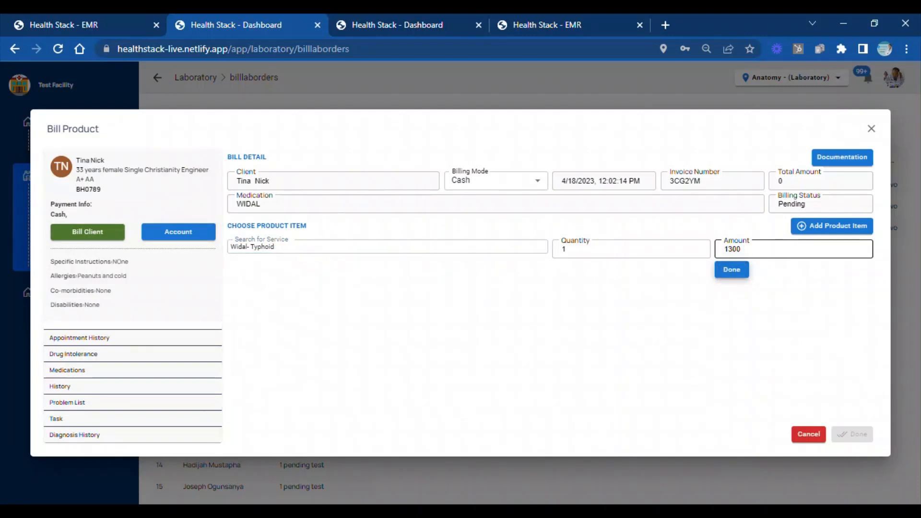
pyautogui.click(733, 272)
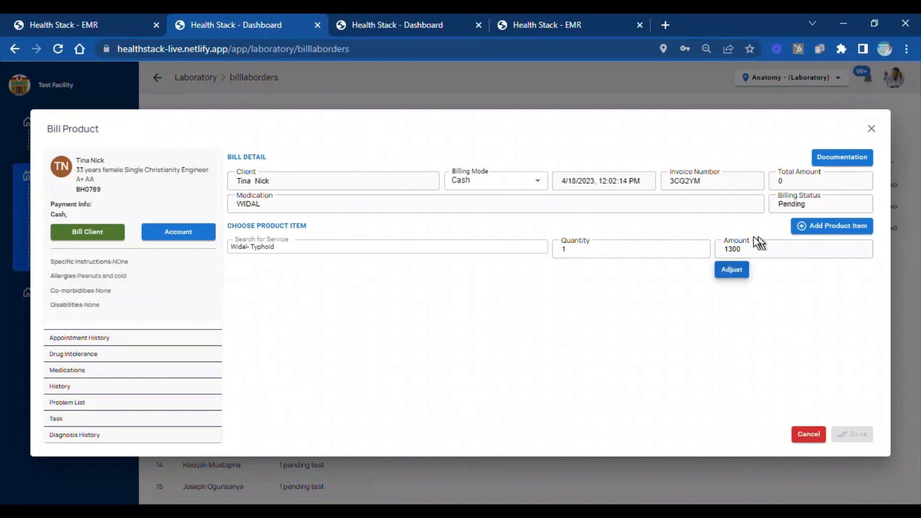
pyautogui.click(734, 271)
pyautogui.moveTo(741, 249); pyautogui.dragTo(730, 249)
pyautogui.write('200')
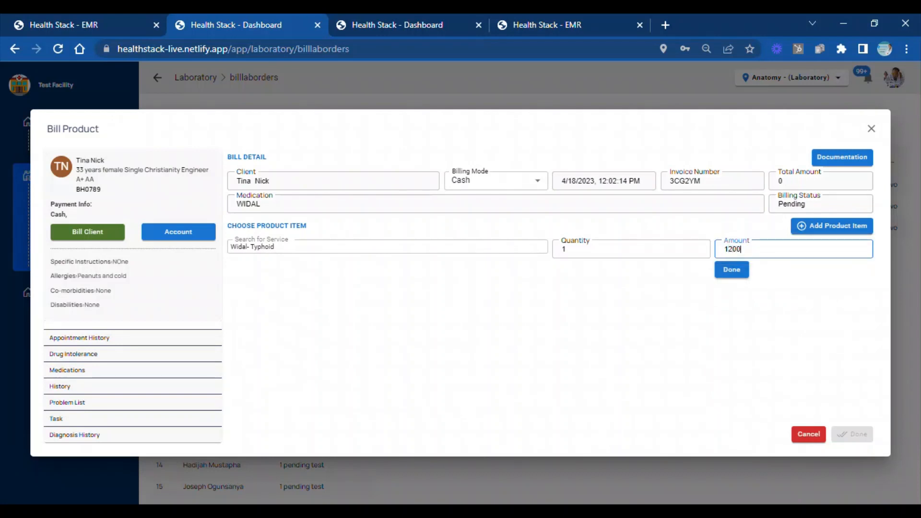
pyautogui.click(738, 275)
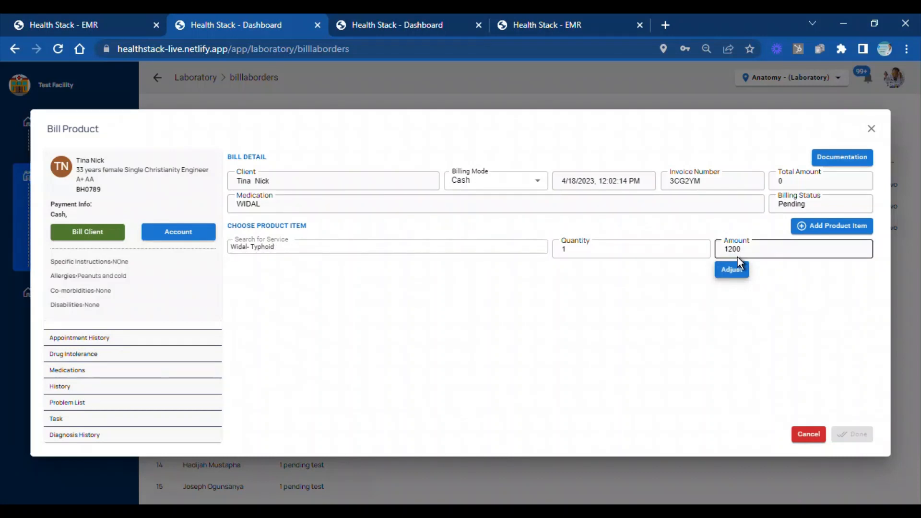
# Add the "Widal- Typhoid" service to the bill and complete the WIDAL billing
pyautogui.click(817, 234)
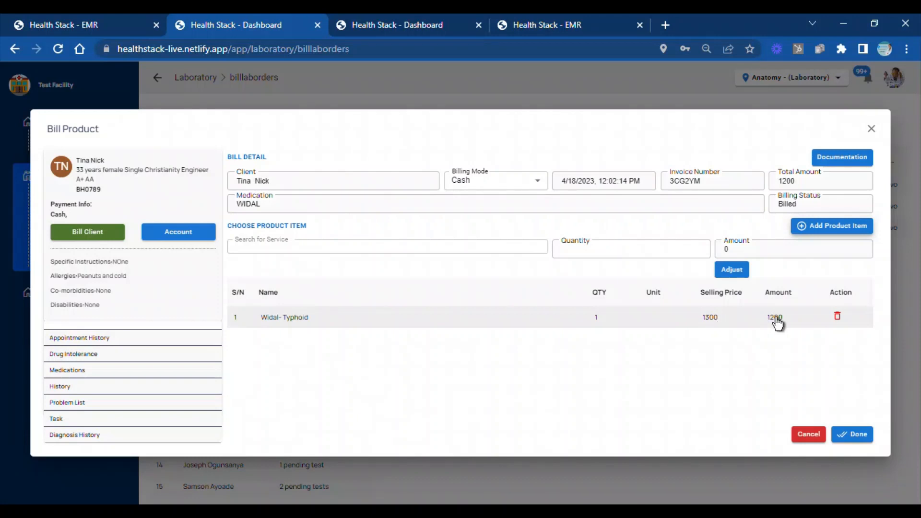
pyautogui.click(852, 437)
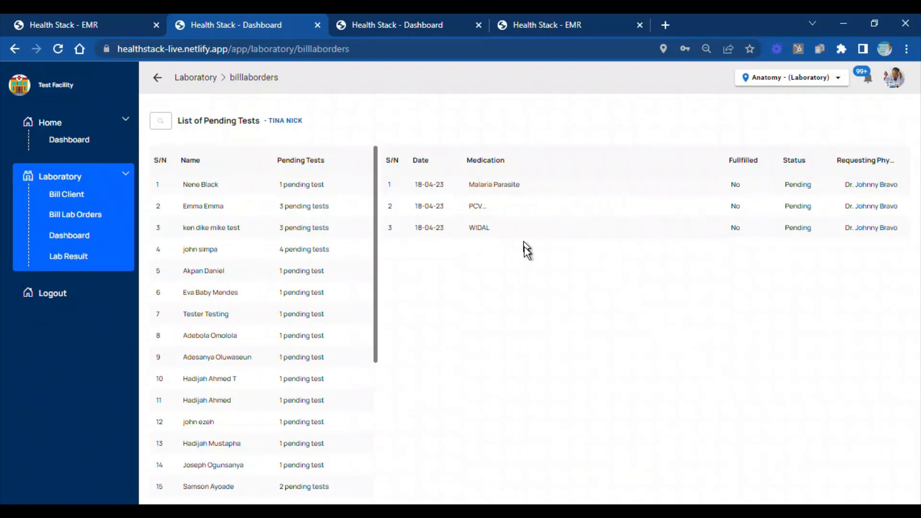
# Open the same client's Malaria Parasite test in the lab results and, after viewing the Haematology and Serology forms, choose the Generic form
pyautogui.click(70, 258)
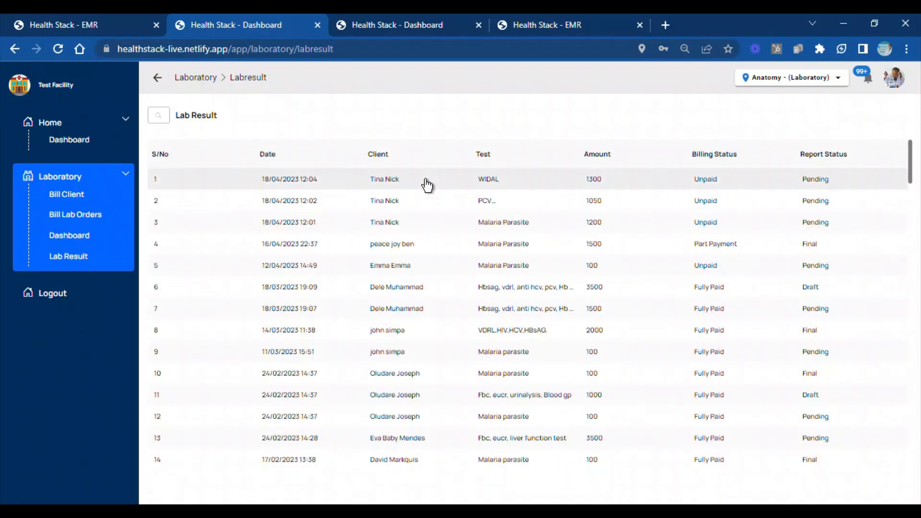
pyautogui.click(500, 230)
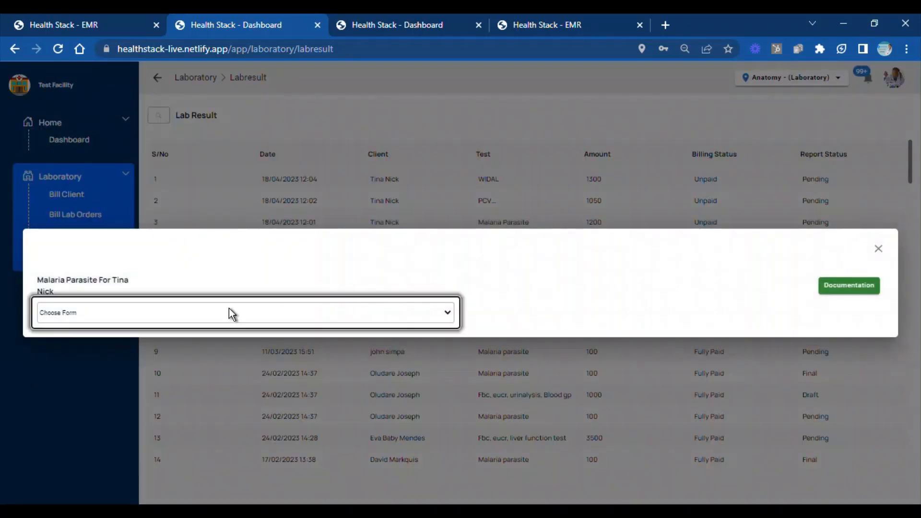
pyautogui.click(232, 315)
pyautogui.click(166, 341)
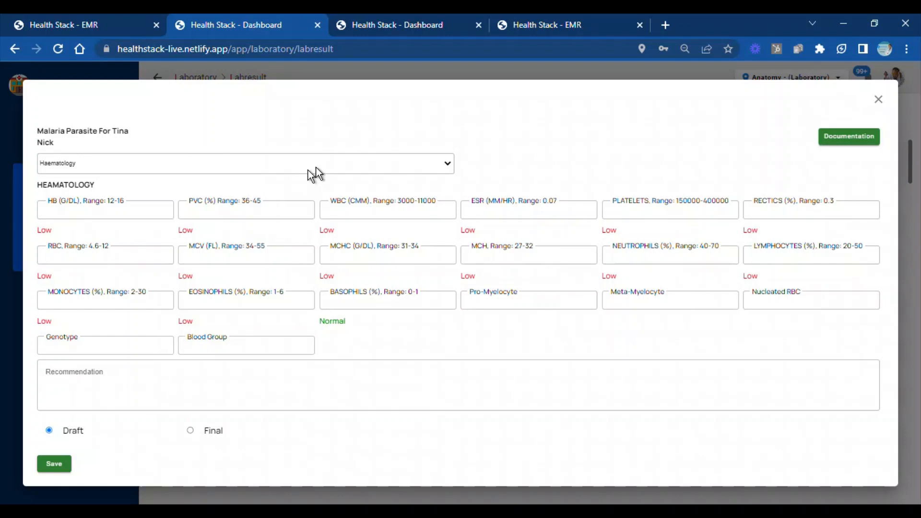
pyautogui.click(273, 200)
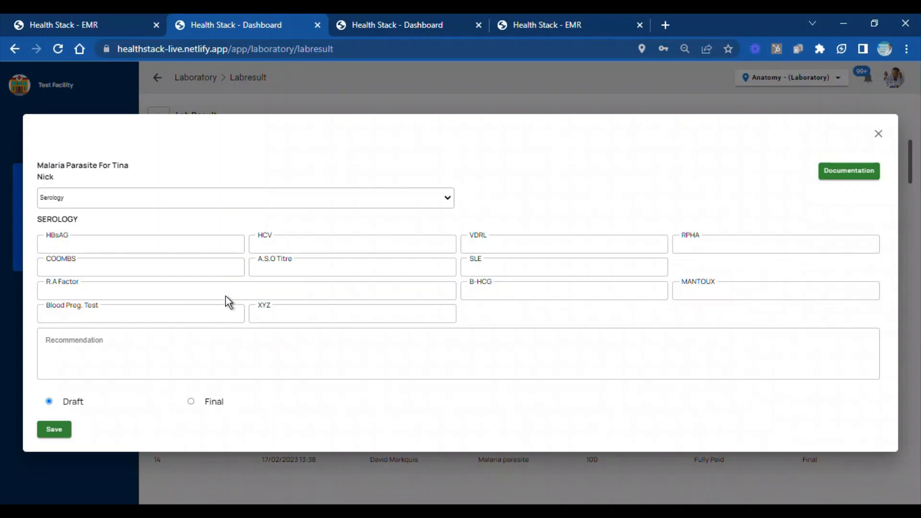
pyautogui.click(241, 199)
pyautogui.click(242, 212)
# Enter "Malaria Test" as the investigation and "3++" as the findings of the Malaria Parasite result
pyautogui.click(243, 234)
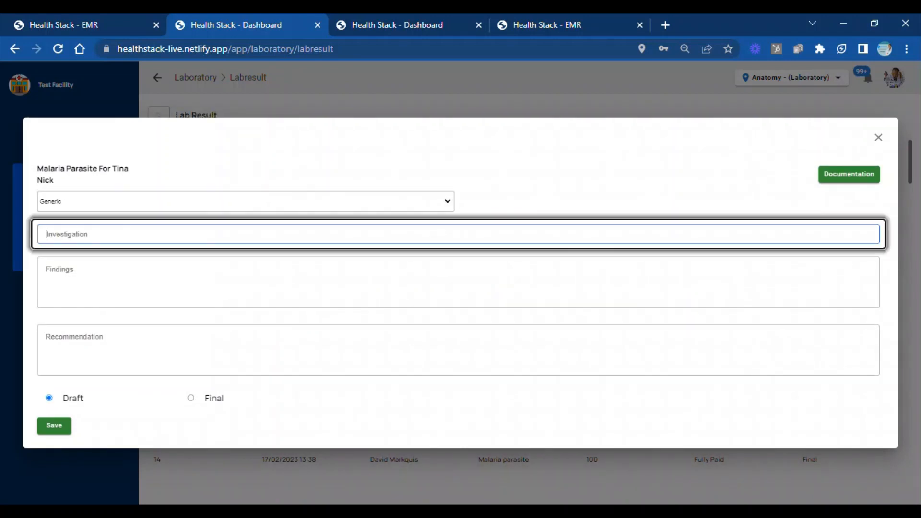
pyautogui.write('ma')
pyautogui.press('BackSpace')
pyautogui.press('BackSpace')
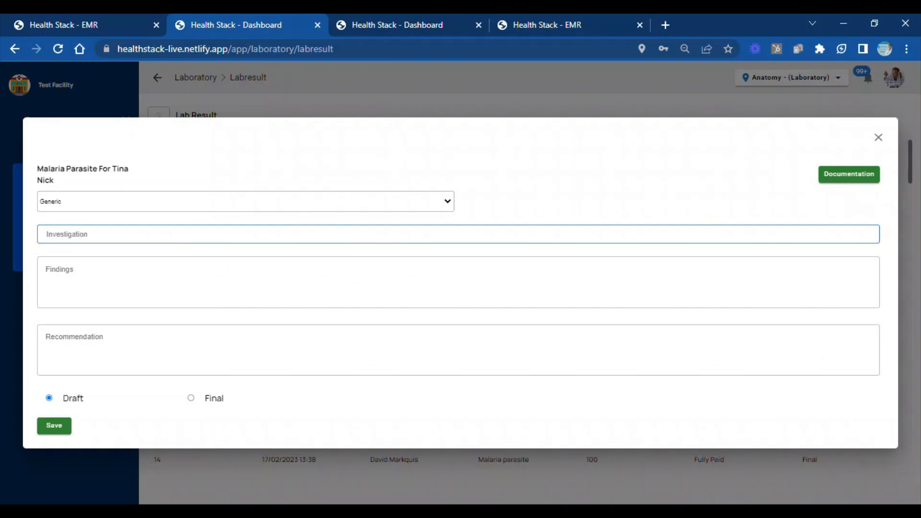
pyautogui.write('Malaria Test')
pyautogui.click(218, 263)
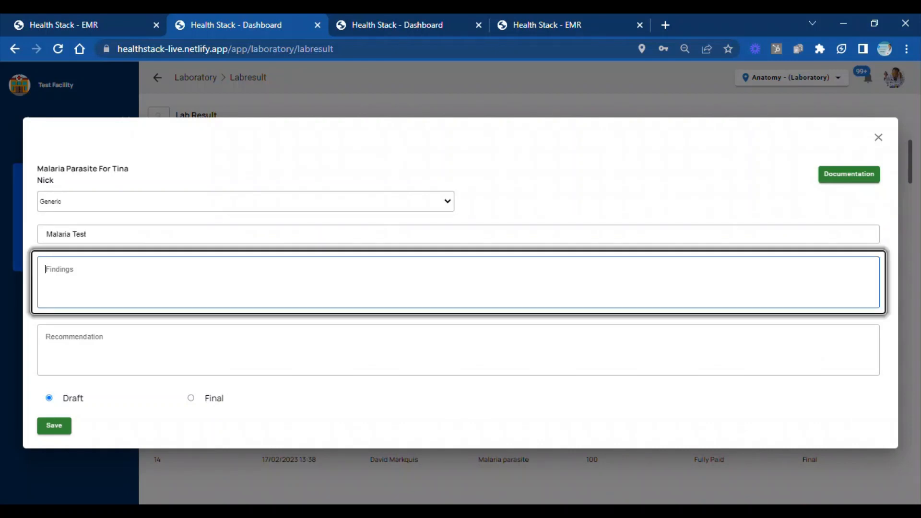
pyautogui.write('3+')
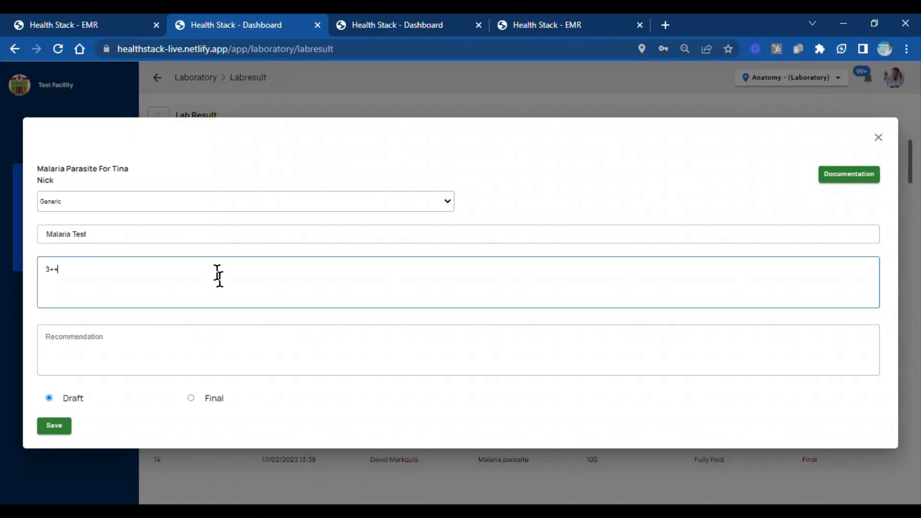
pyautogui.write('+')
# Enter the recommendation "Treat immediately", mark the Malaria Parasite report as Final and save it
pyautogui.click(207, 337)
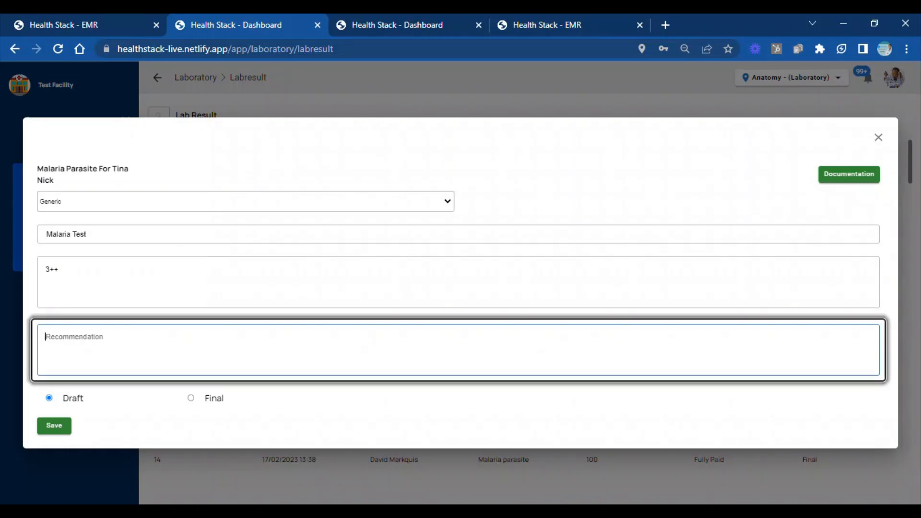
pyautogui.write('Treat imme')
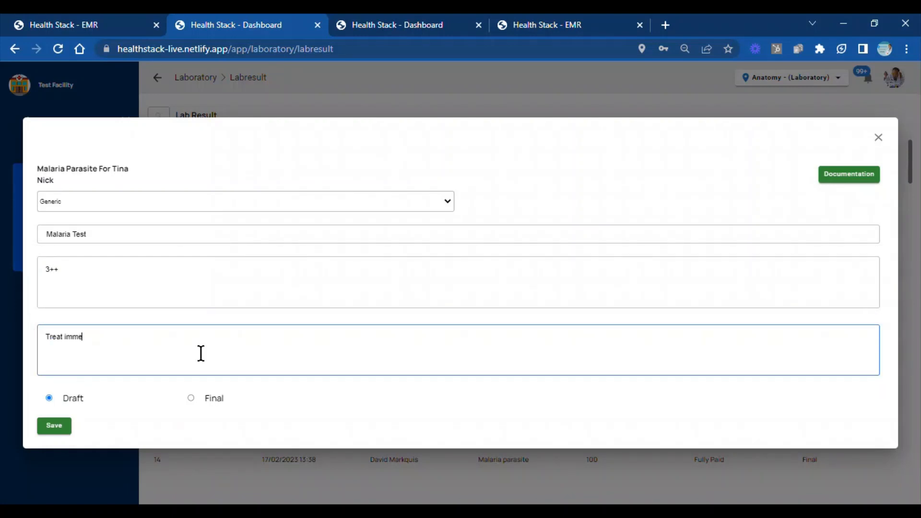
pyautogui.write('diately')
pyautogui.click(190, 398)
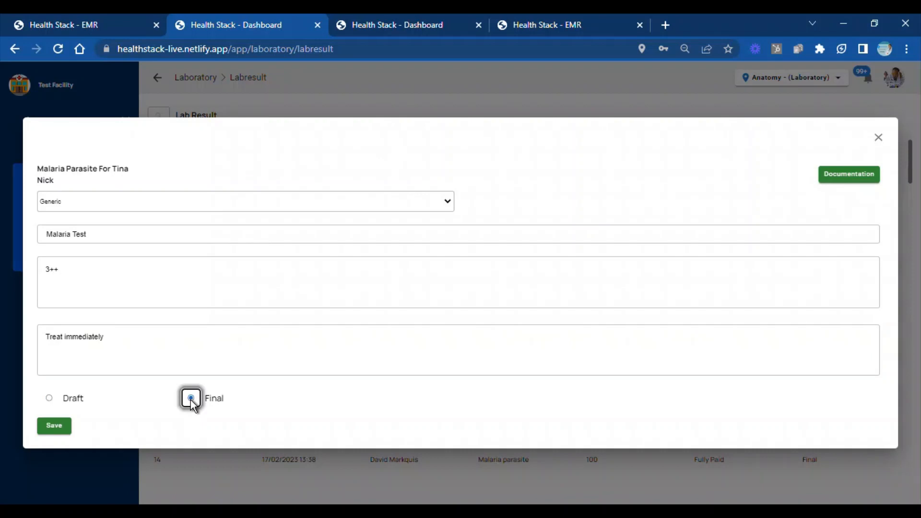
pyautogui.click(51, 429)
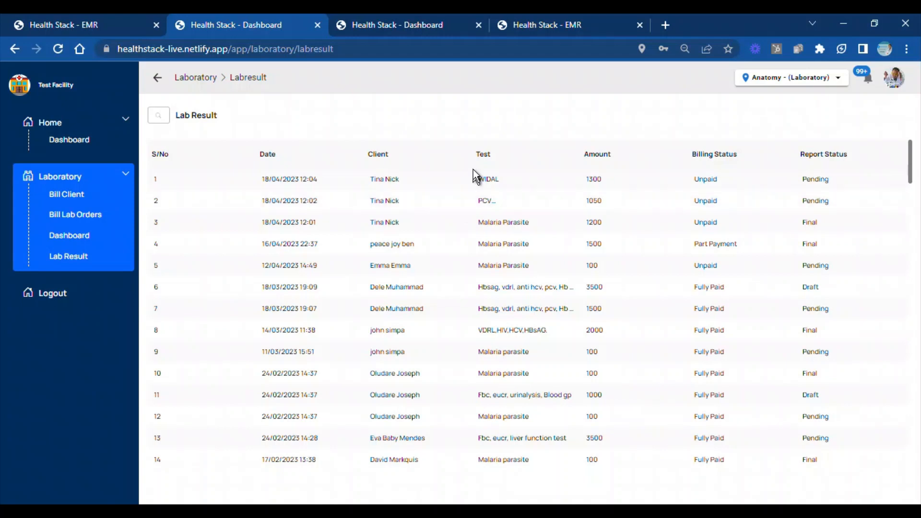
# Record the client's PCV result on the Haematology form with PVC 42%, mark the report as Final and save it
pyautogui.click(478, 204)
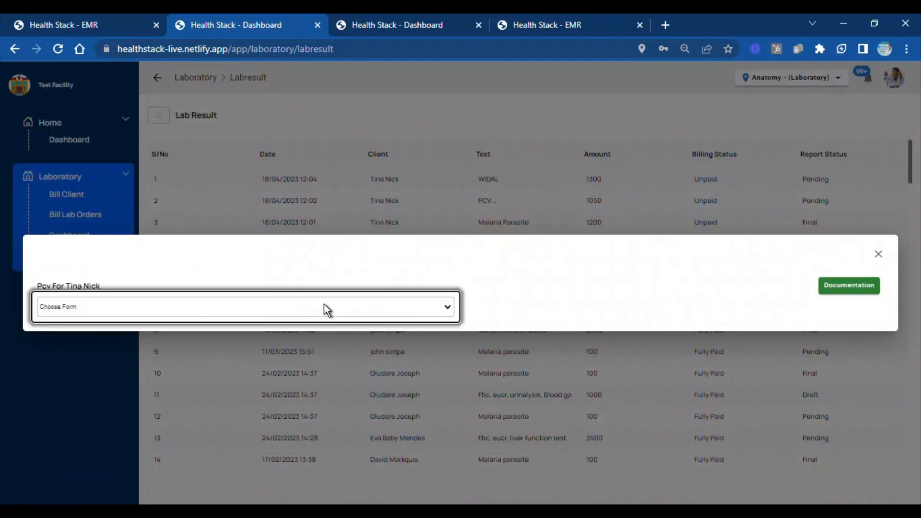
pyautogui.click(291, 336)
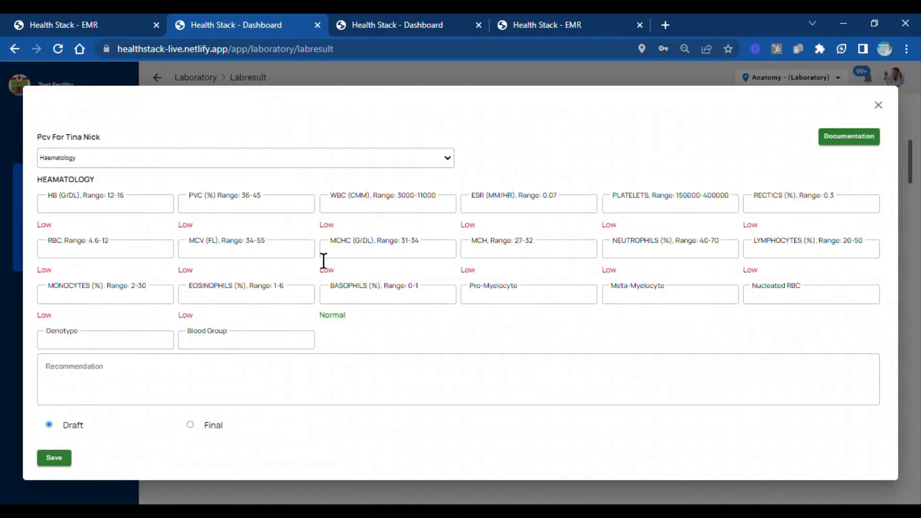
pyautogui.click(187, 204)
pyautogui.write('42')
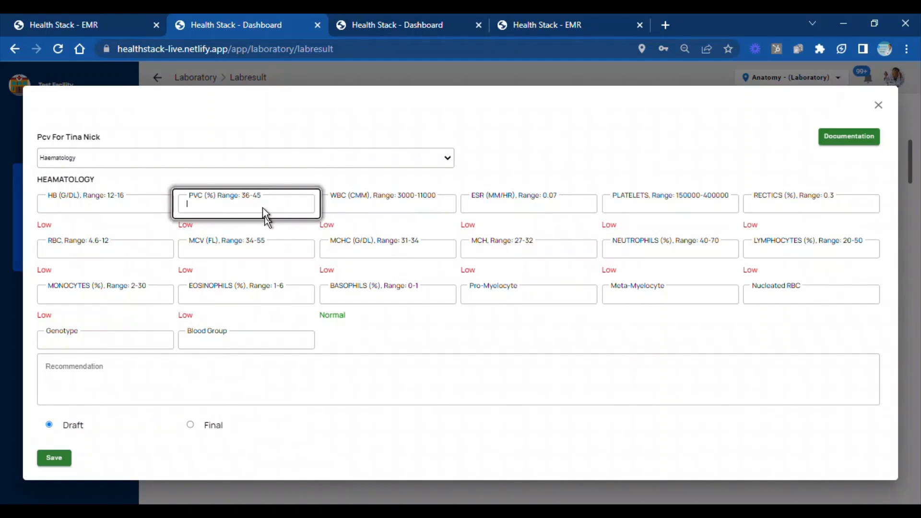
pyautogui.click(190, 425)
pyautogui.click(60, 460)
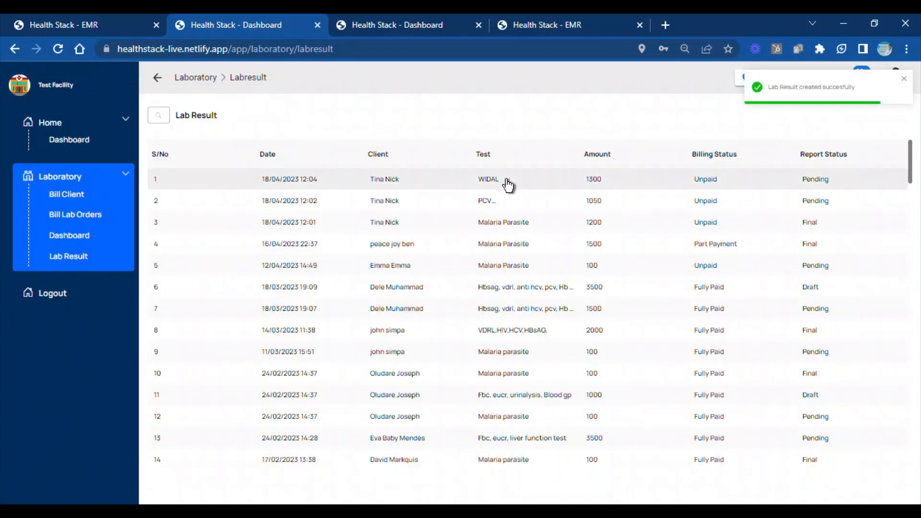
# Open the same client's WIDAL test and, after viewing the Serology, Haematology and Microbiology forms, choose the Generic form
pyautogui.click(508, 182)
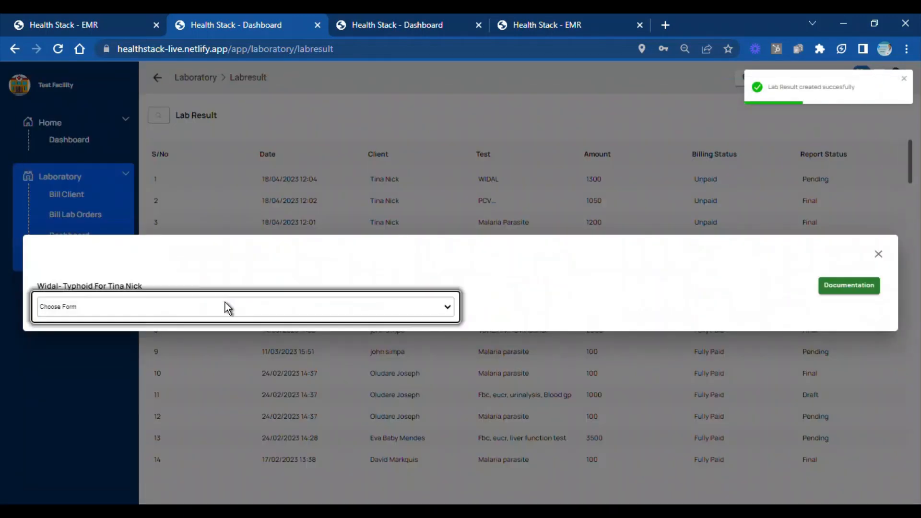
pyautogui.click(187, 341)
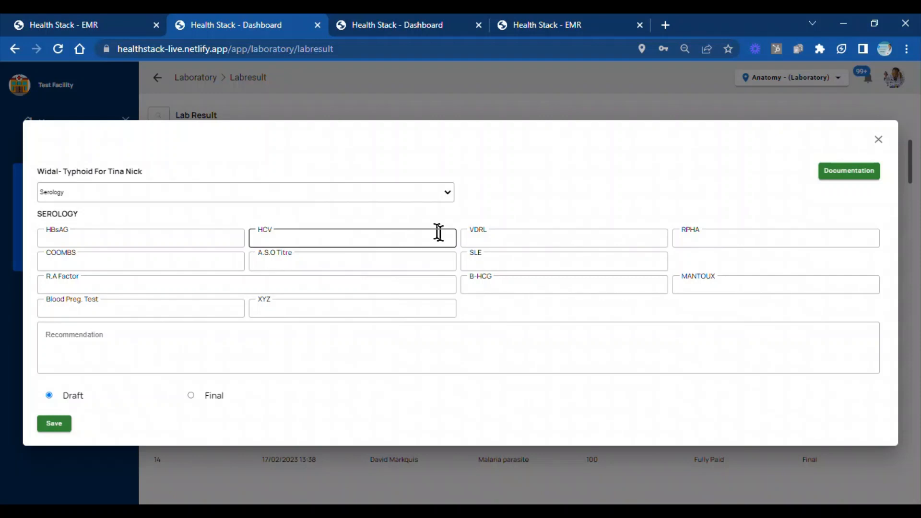
pyautogui.click(382, 220)
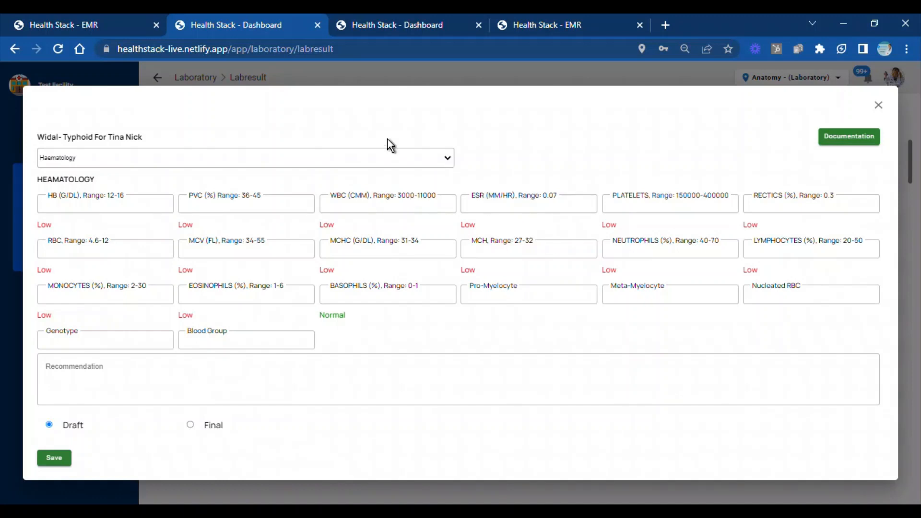
pyautogui.click(395, 212)
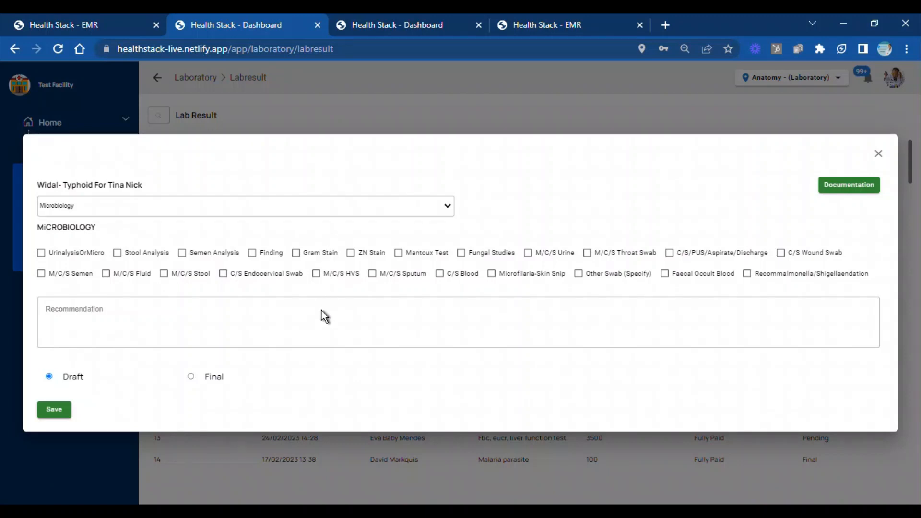
pyautogui.click(304, 329)
# Enter "Widal" as the investigation and "not present" as the findings of the WIDAL result
pyautogui.click(261, 228)
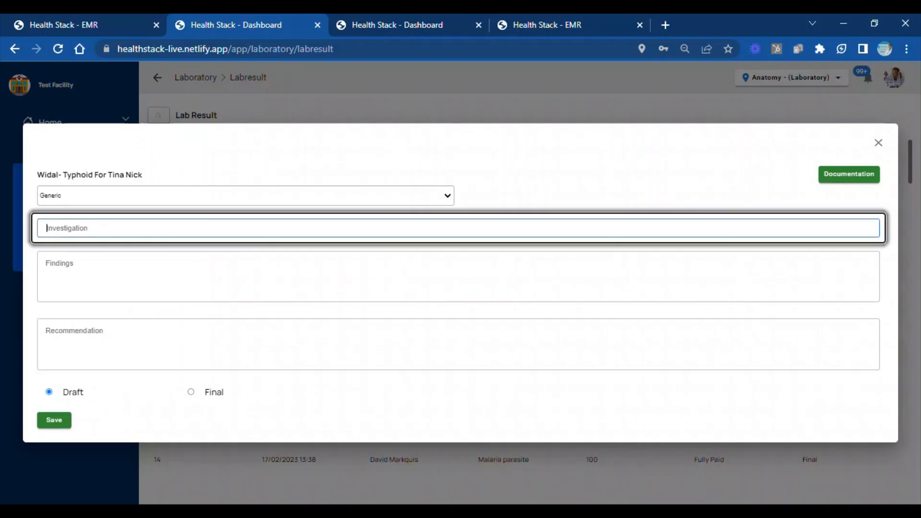
pyautogui.write('Widal')
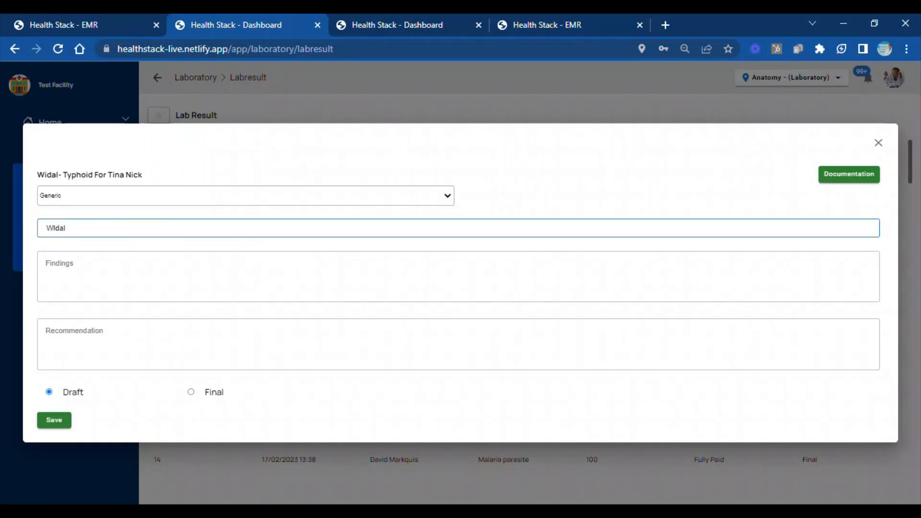
pyautogui.click(259, 275)
pyautogui.write('not p')
pyautogui.write('resent')
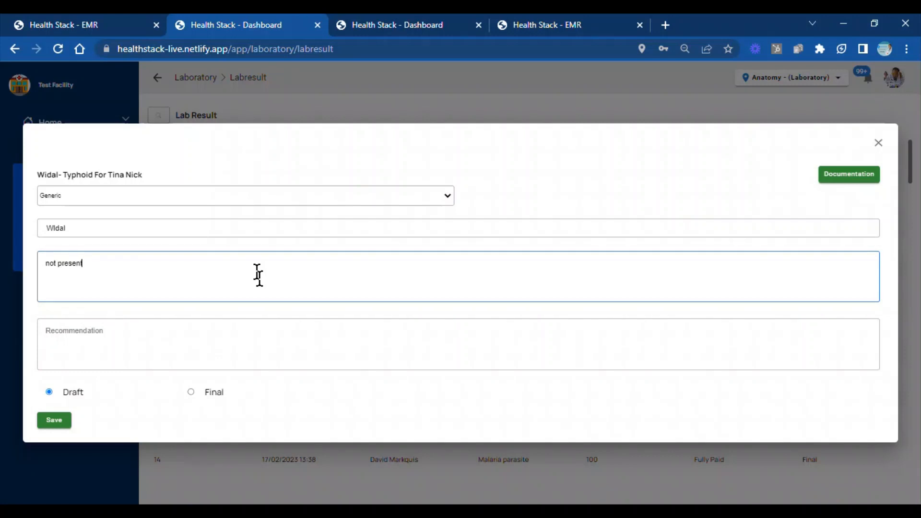
# Enter the recommendation "fine", mark the WIDAL report as Final and save it
pyautogui.click(247, 349)
pyautogui.write('fine')
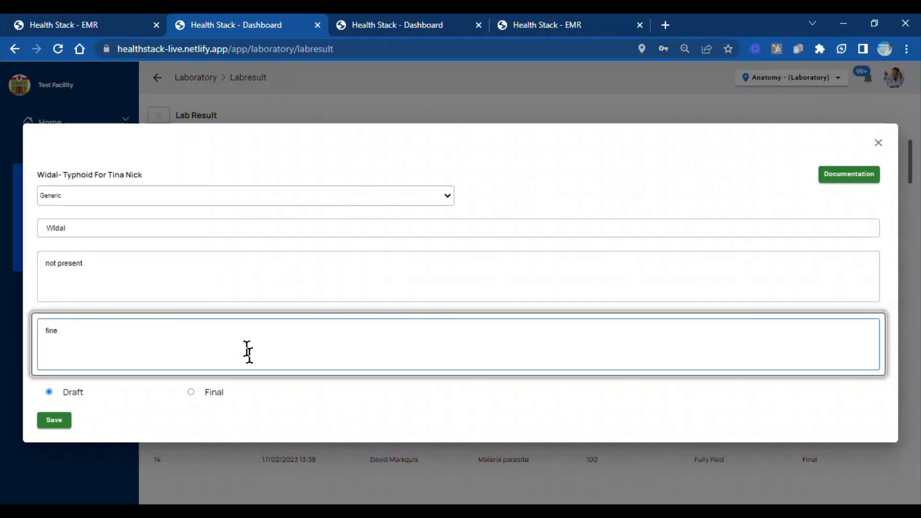
pyautogui.click(191, 392)
pyautogui.click(63, 421)
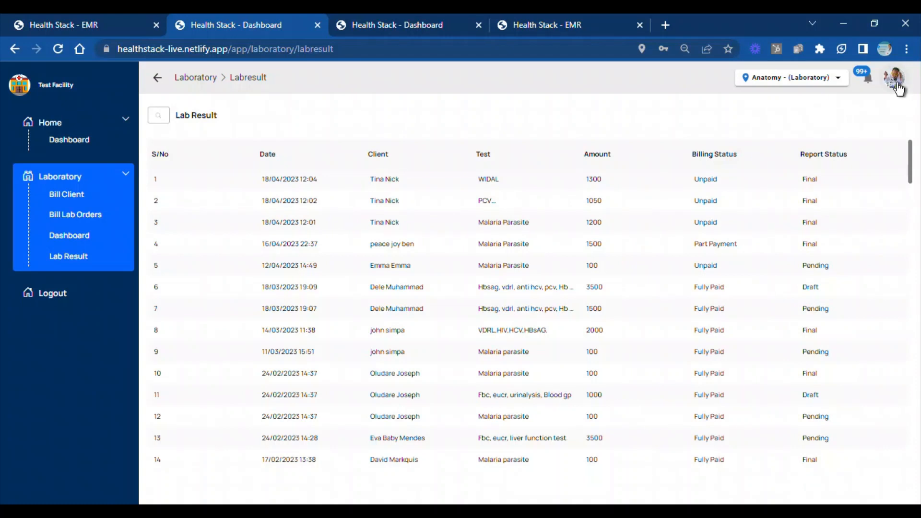
# Log out of the laboratory account and log in with the pharmacy account's e-mail
pyautogui.click(895, 79)
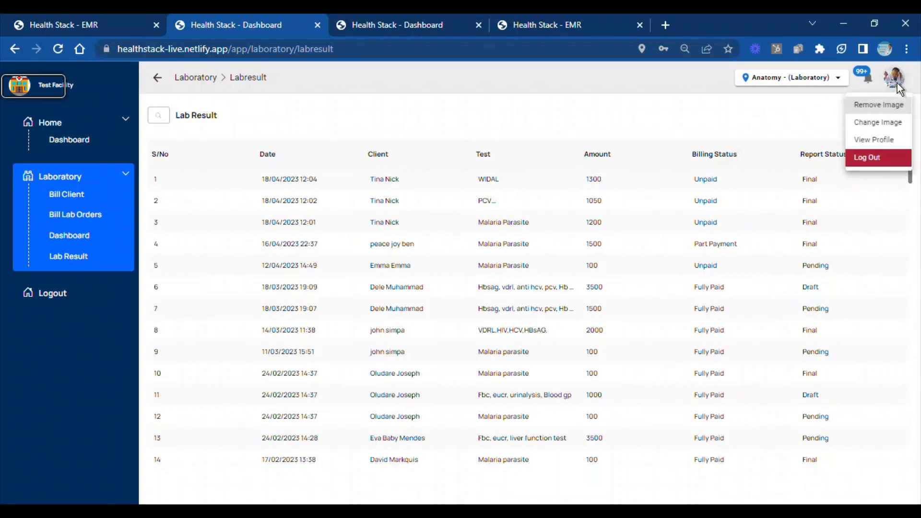
pyautogui.click(871, 162)
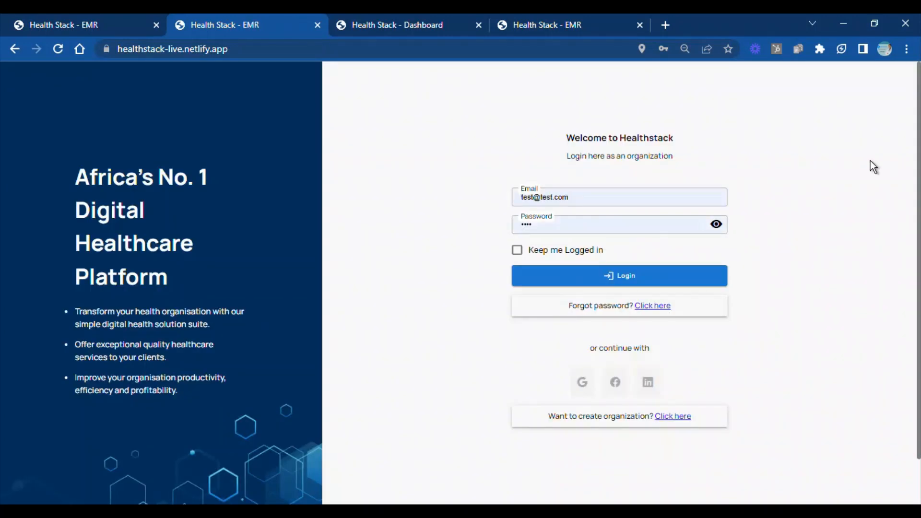
pyautogui.click(524, 197)
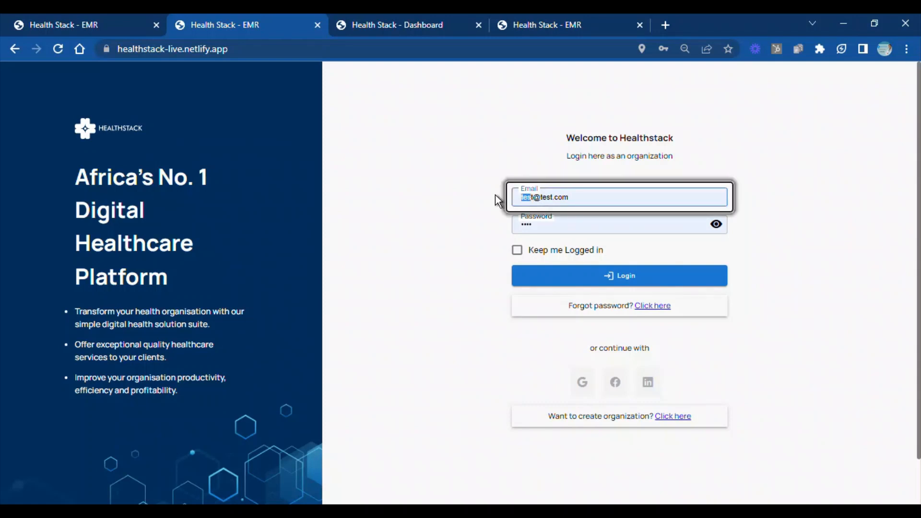
pyautogui.write('p')
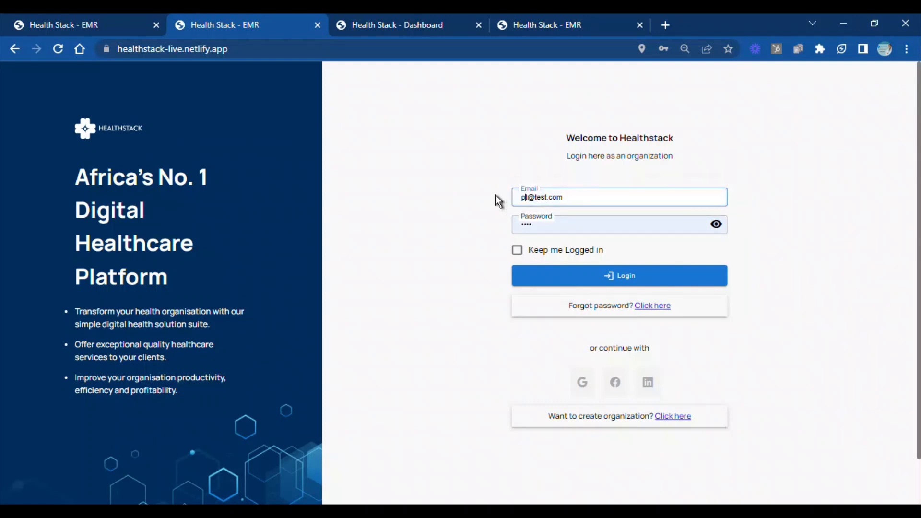
pyautogui.write('harmac')
pyautogui.press('Delete')
pyautogui.write('y')
pyautogui.click(552, 275)
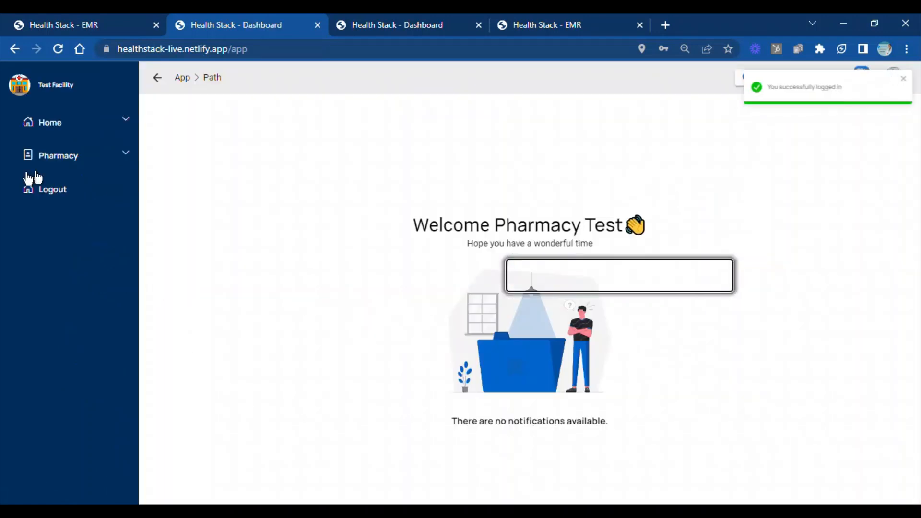
# Open the same client's pending prescription for IV Morphine 2mg 12hrly in the pharmacy's prescription billing
pyautogui.click(126, 160)
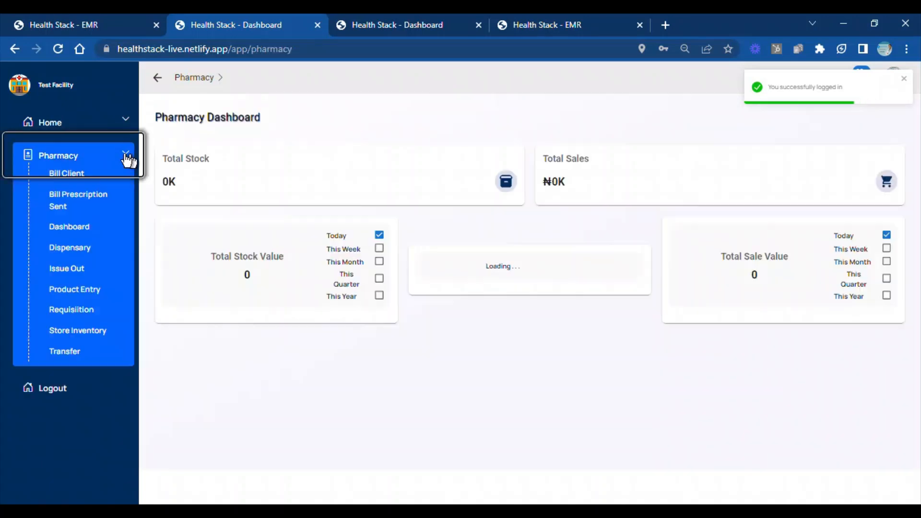
pyautogui.click(105, 198)
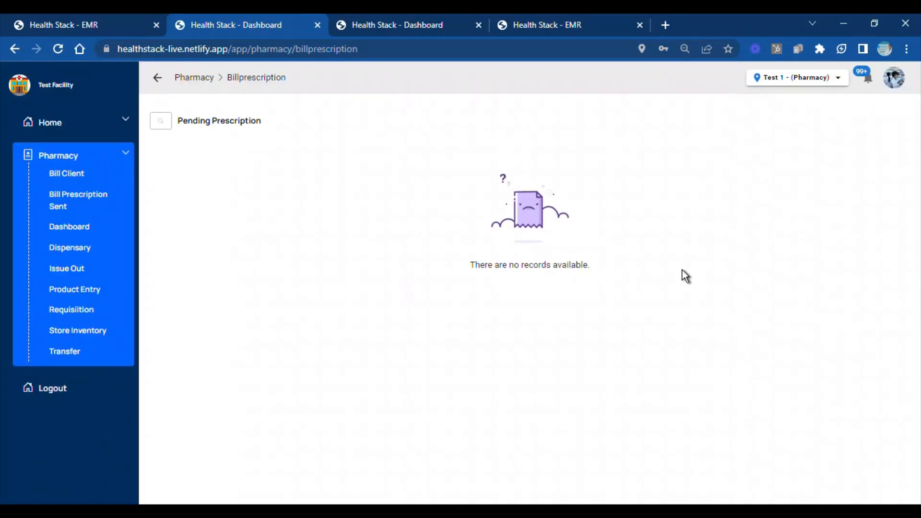
pyautogui.click(90, 198)
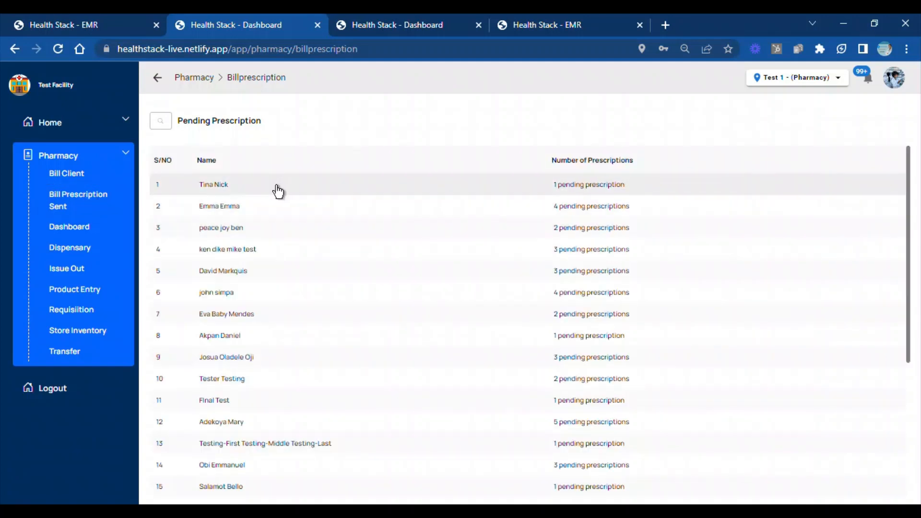
pyautogui.click(278, 191)
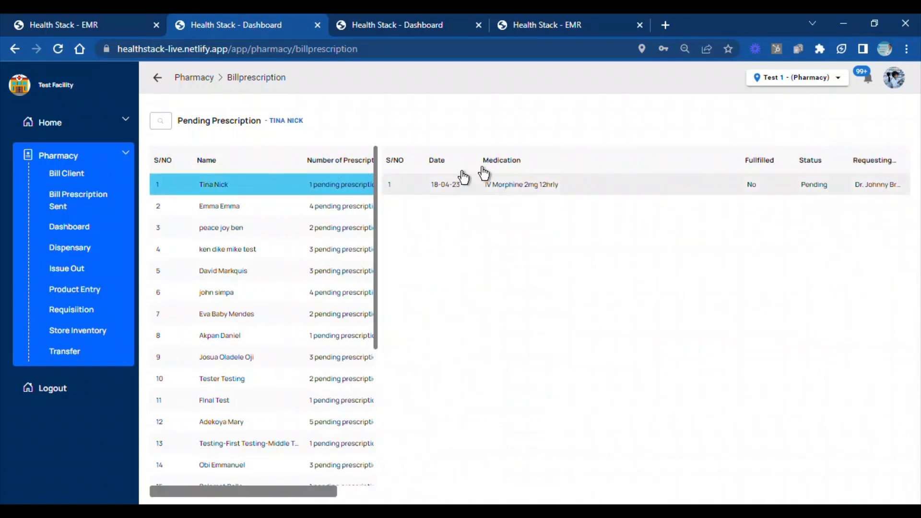
pyautogui.click(525, 189)
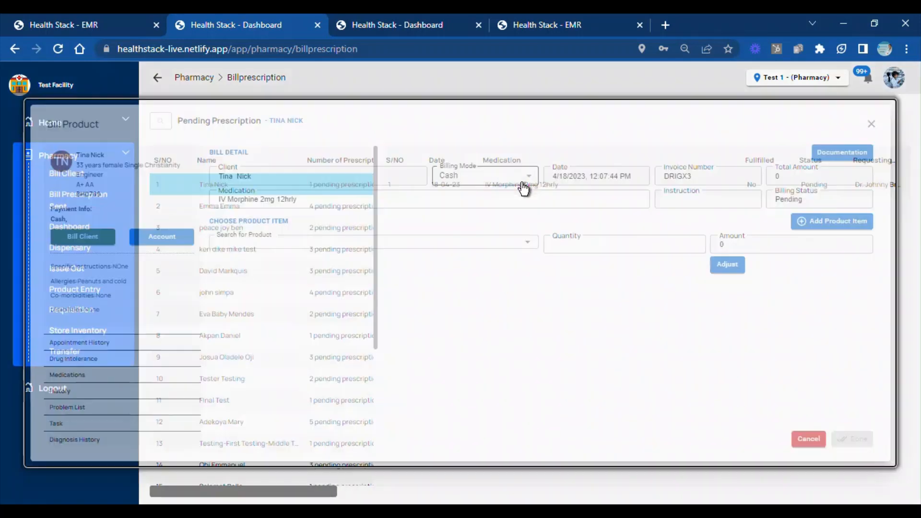
# Search for the product "morphine" in the bill, clear the search and close the billing form
pyautogui.write('morphine')
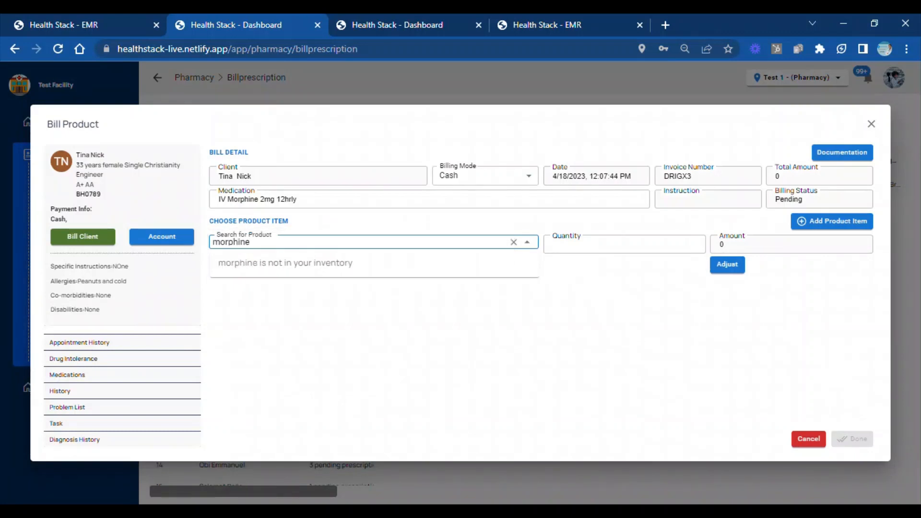
pyautogui.press('BackSpace')
pyautogui.press('BackSpace')
pyautogui.press('BackSpace')
pyautogui.press('BackSpace')
pyautogui.press('BackSpace')
pyautogui.press('BackSpace')
pyautogui.press('BackSpace')
pyautogui.press('BackSpace')
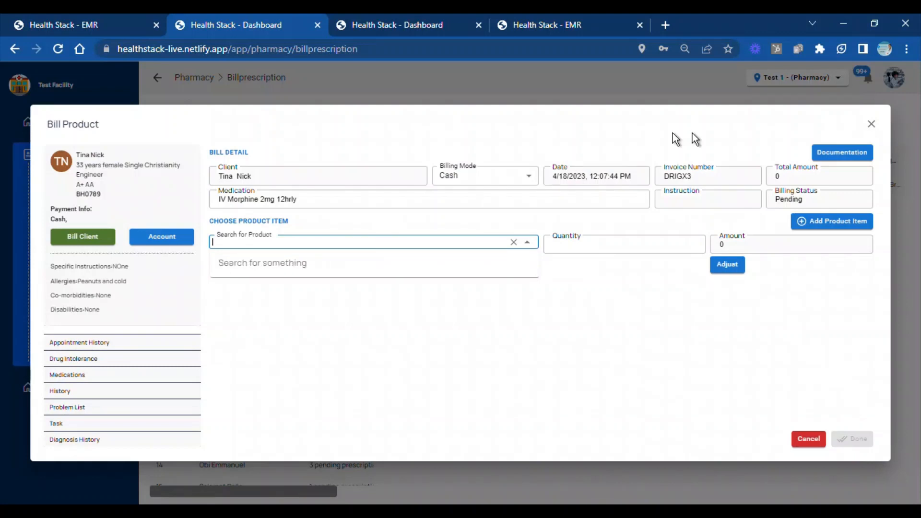
pyautogui.click(837, 80)
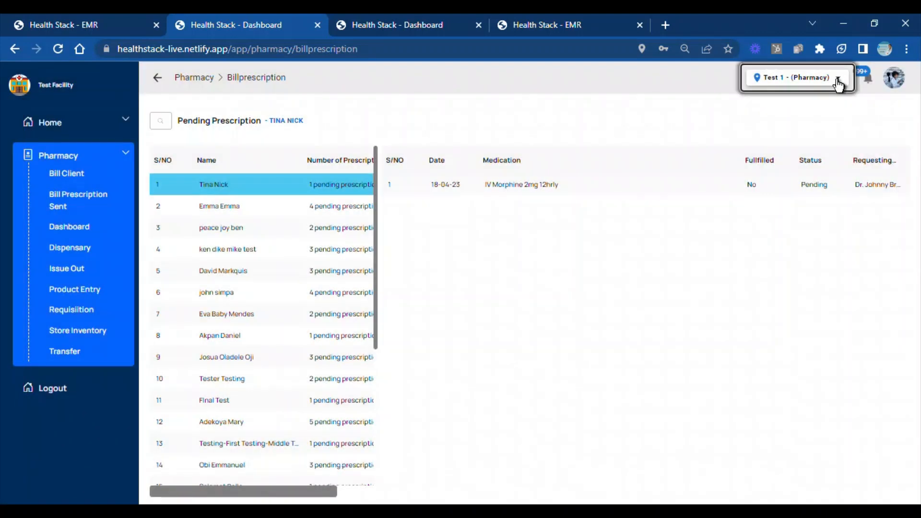
# Switch the pharmacy location to Main Pharmacy and reopen the client's IV Morphine prescription for billing
pyautogui.click(836, 79)
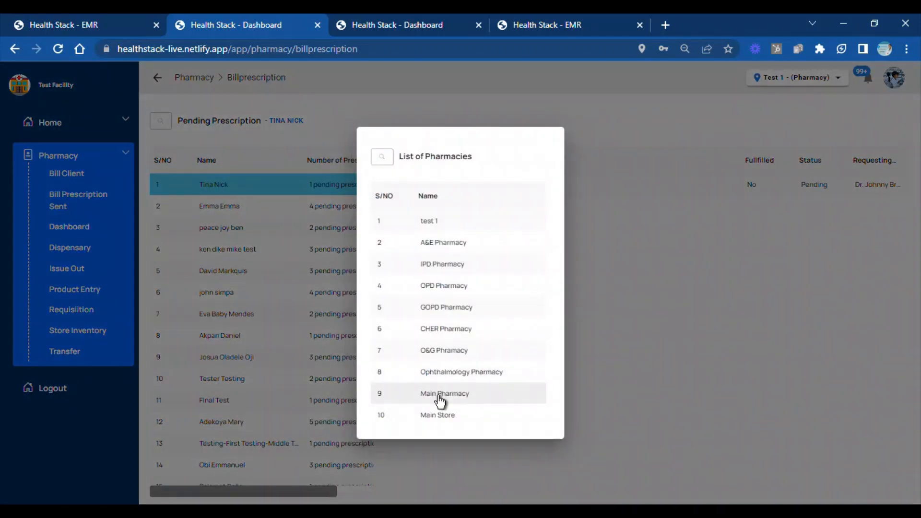
pyautogui.click(439, 395)
pyautogui.click(642, 183)
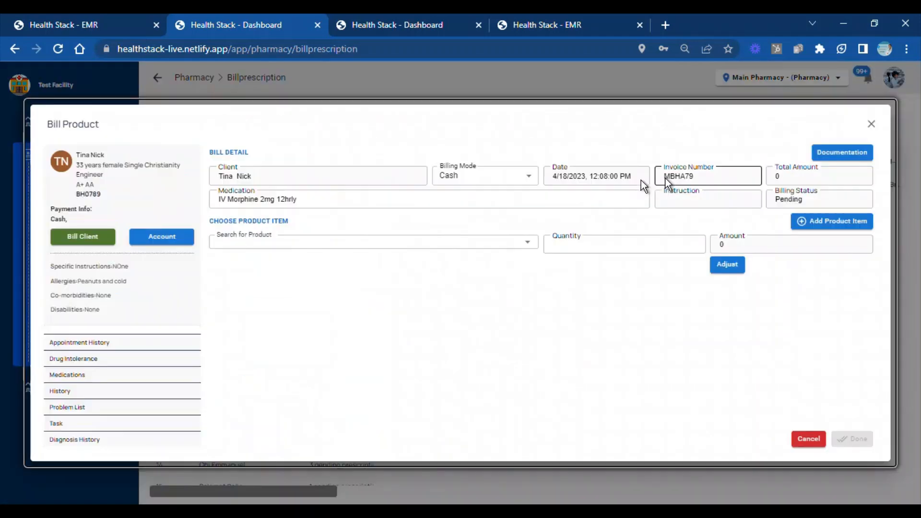
# Search for the product "Morp" in the Main Pharmacy bill and close the billing form
pyautogui.click(236, 239)
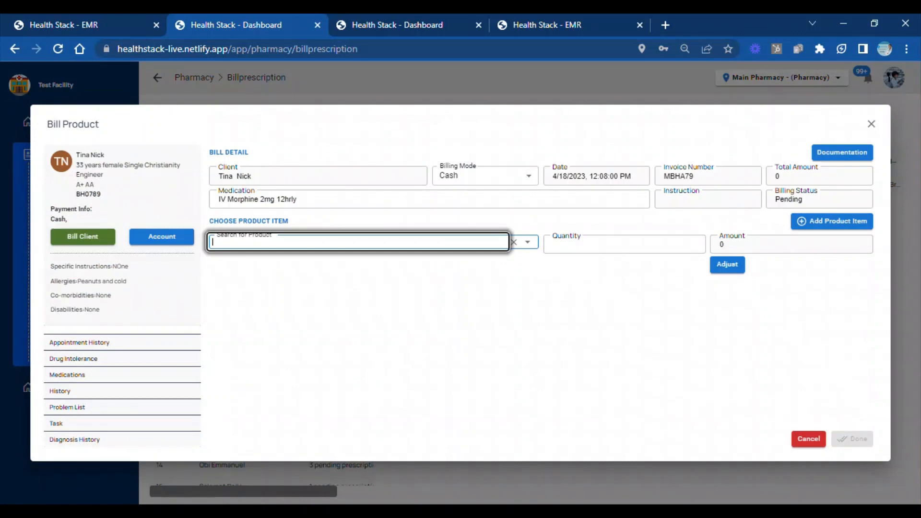
pyautogui.write('Morp')
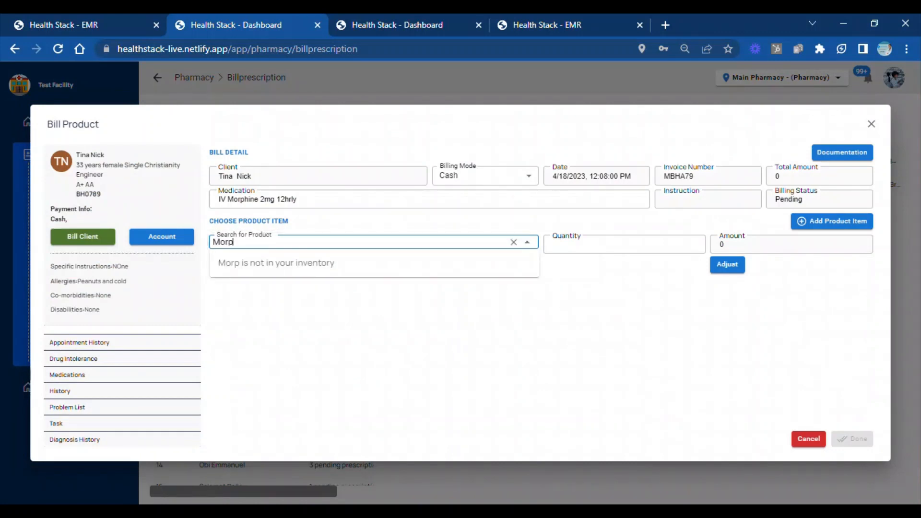
pyautogui.click(366, 76)
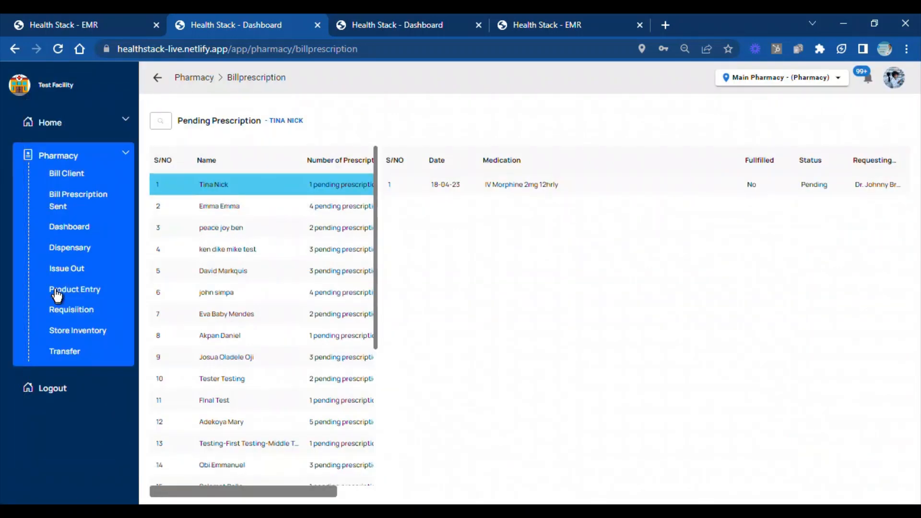
# Check the store inventories of Main Pharmacy, Test 1, IPD Pharmacy and O&G Pharmacy for morphine stock
pyautogui.click(66, 338)
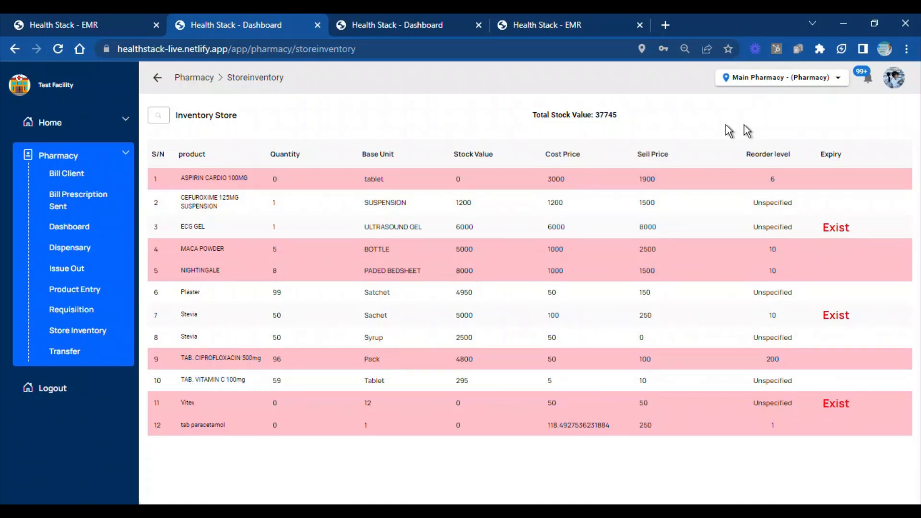
pyautogui.click(835, 82)
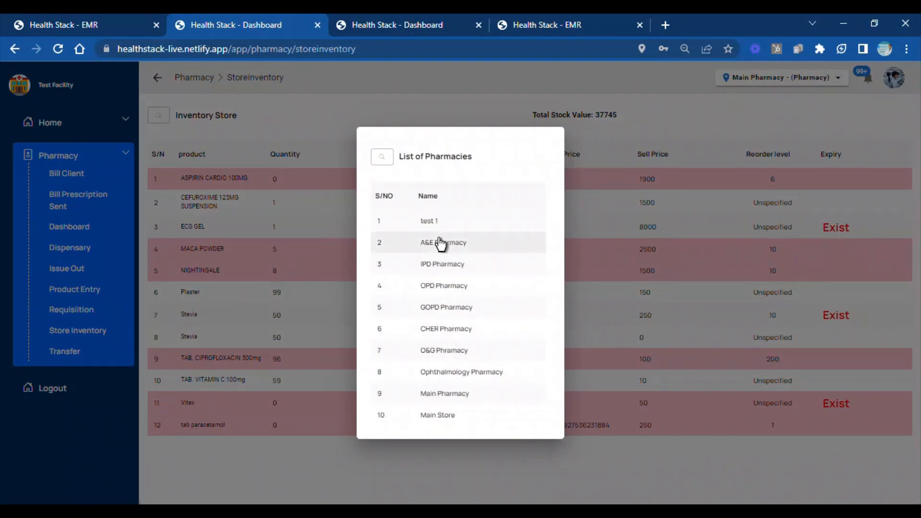
pyautogui.click(431, 221)
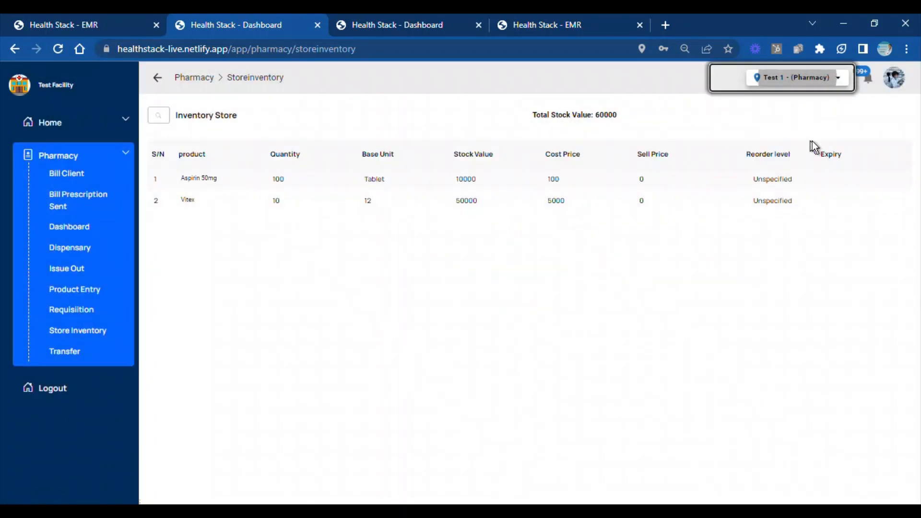
pyautogui.click(824, 77)
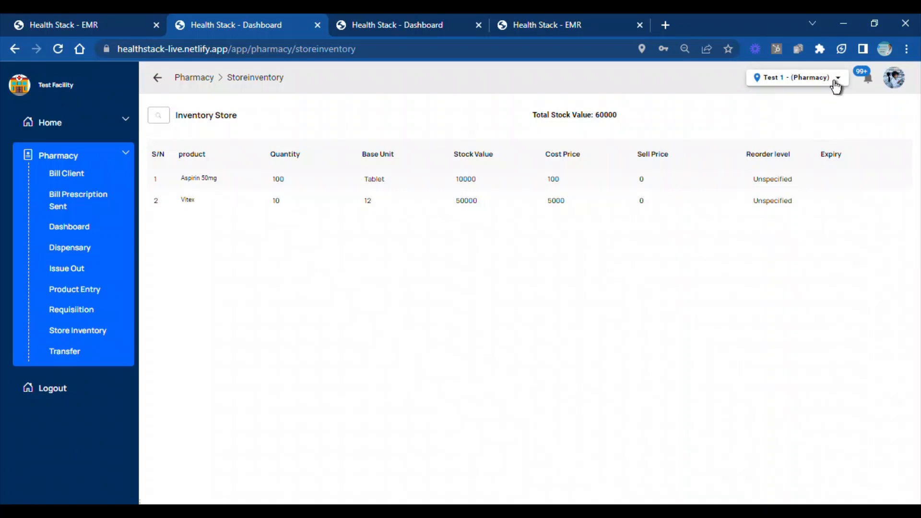
pyautogui.click(473, 272)
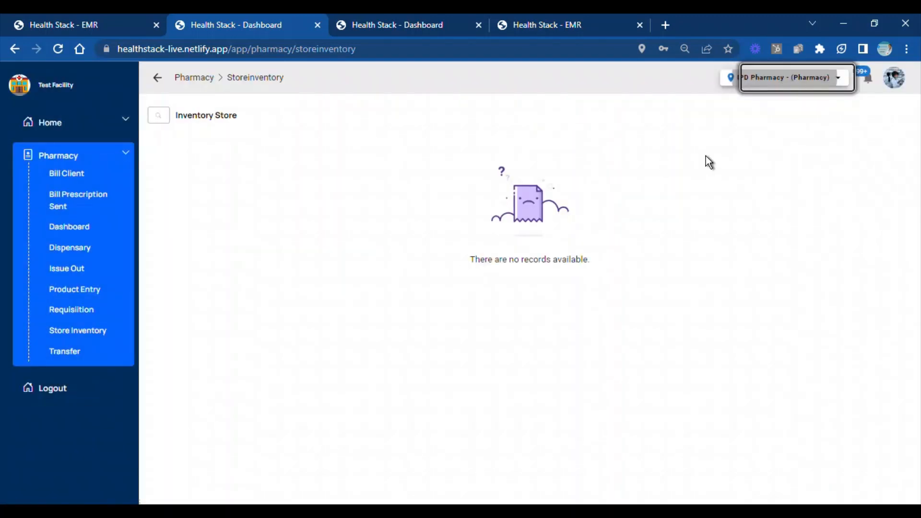
pyautogui.click(798, 82)
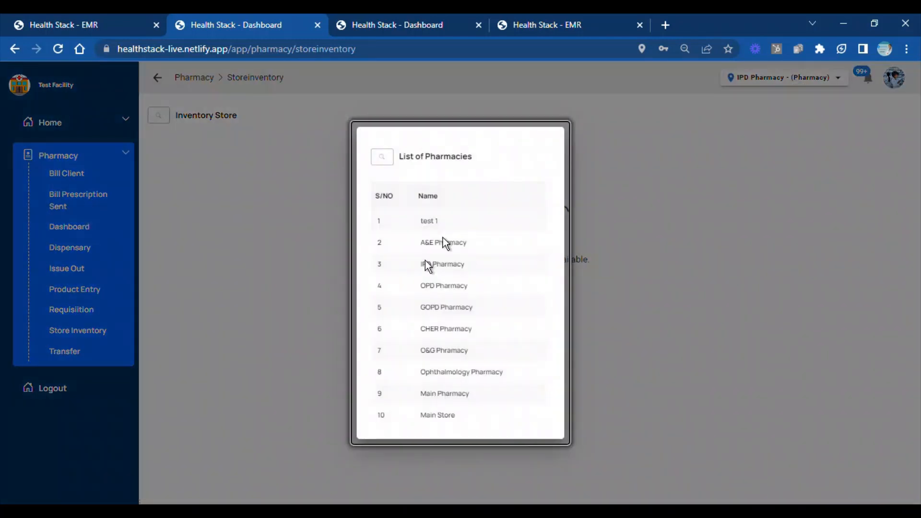
pyautogui.click(438, 350)
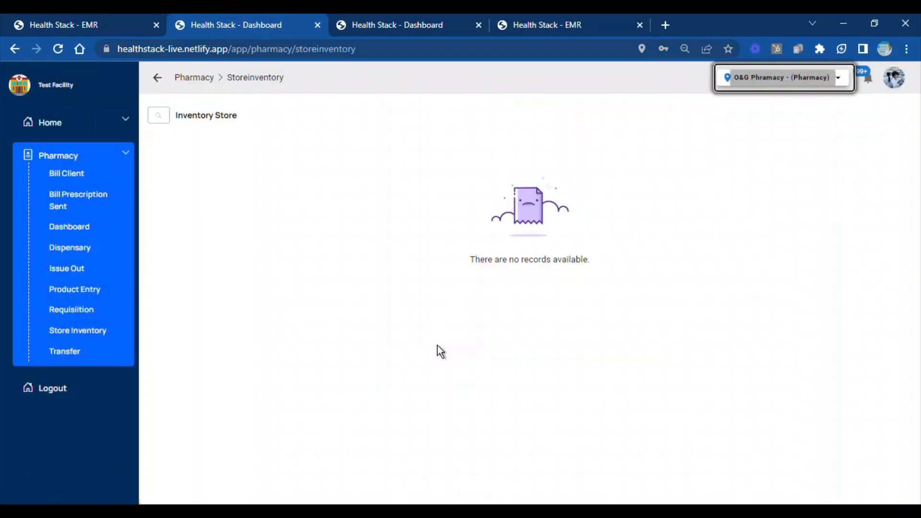
# Switch the pharmacy location to Main Store, search its inventory for "morph" and clear the search
pyautogui.click(840, 84)
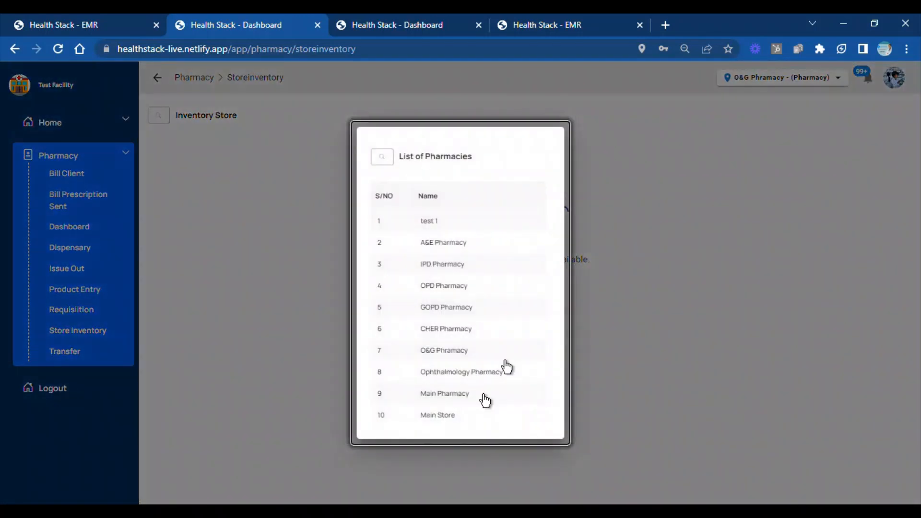
pyautogui.click(448, 417)
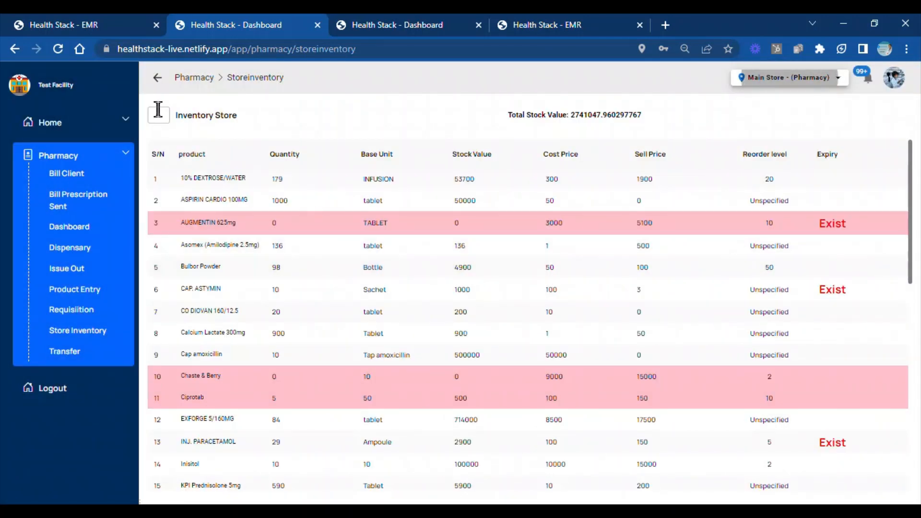
pyautogui.click(158, 111)
pyautogui.click(161, 115)
pyautogui.write('morpho')
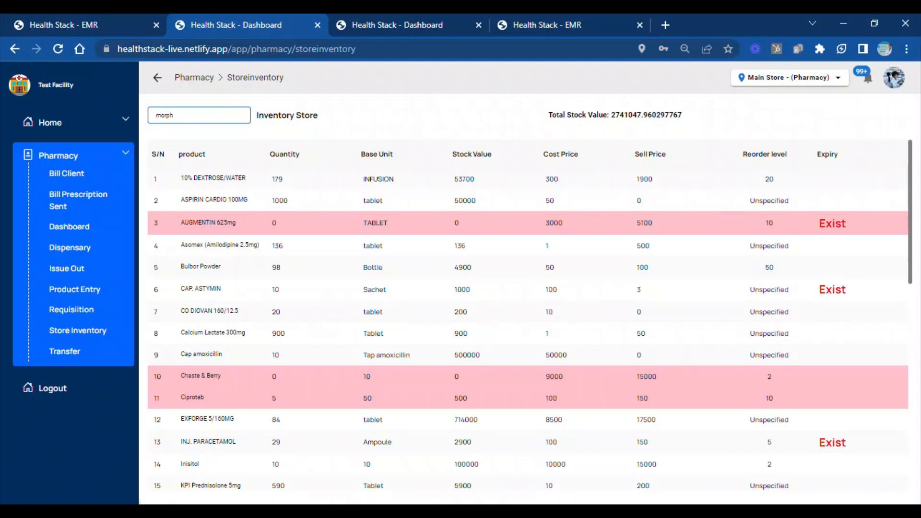
pyautogui.moveTo(87, 100); pyautogui.dragTo(85, 99)
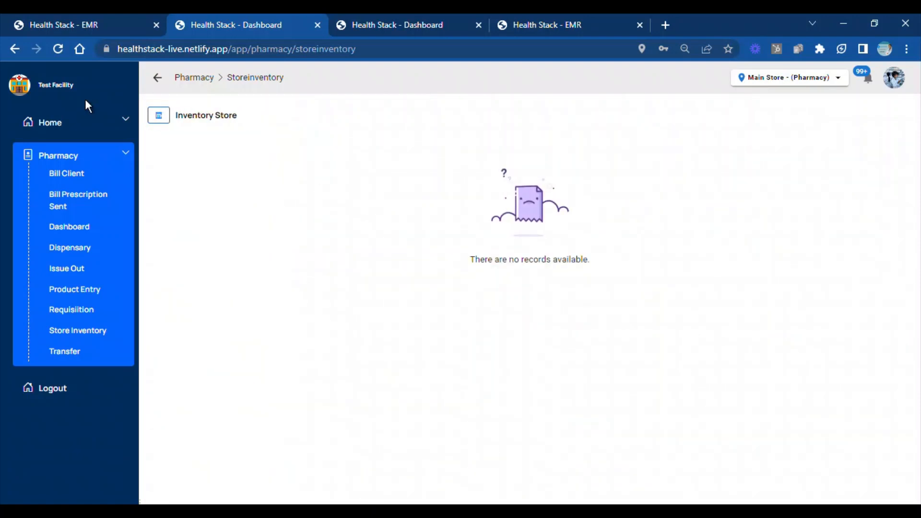
pyautogui.press('BackSpace')
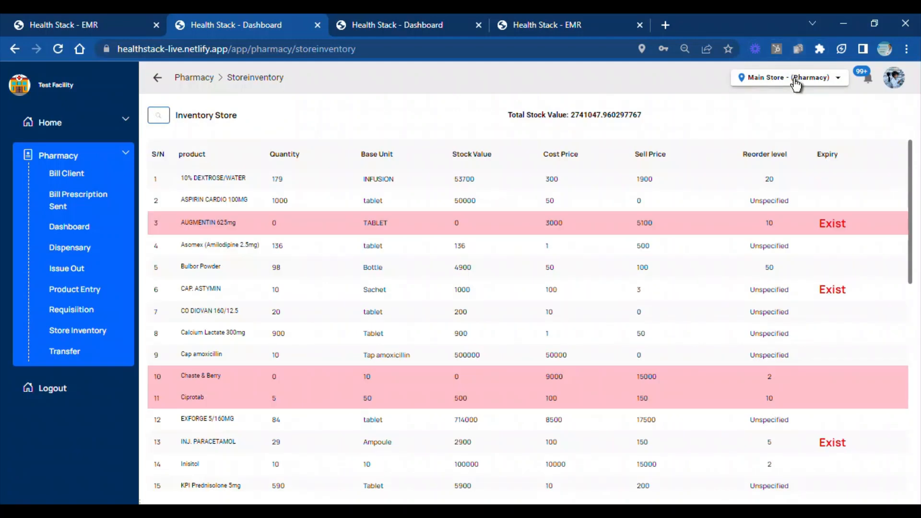
# View the CHER Pharmacy inventory and switch the pharmacy location to GOPD Pharmacy
pyautogui.click(795, 83)
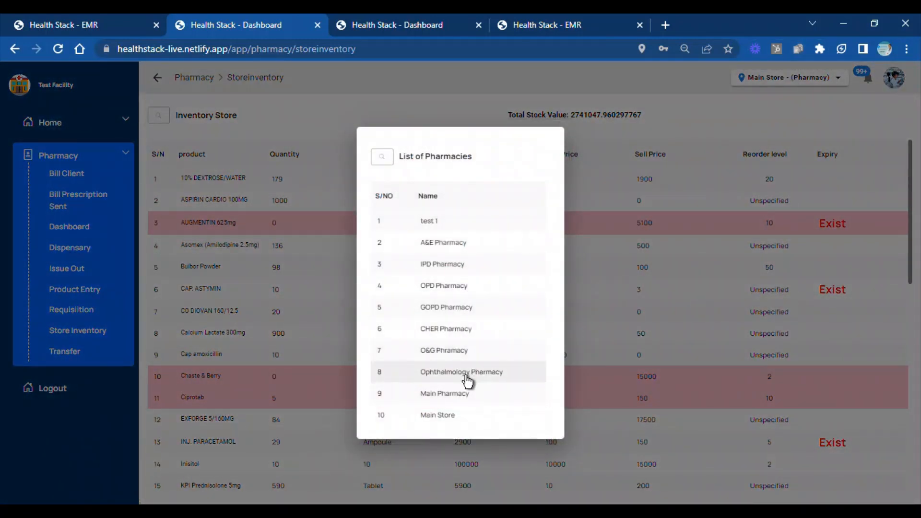
pyautogui.click(442, 329)
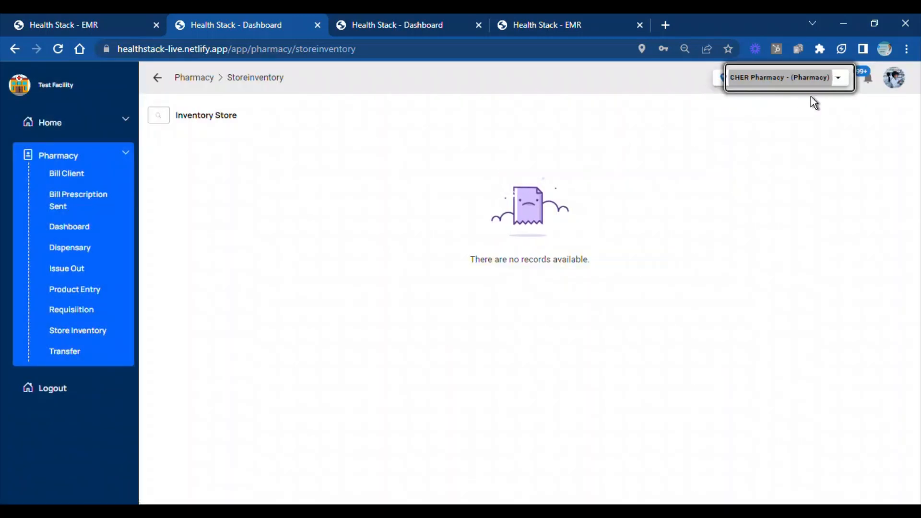
pyautogui.click(842, 81)
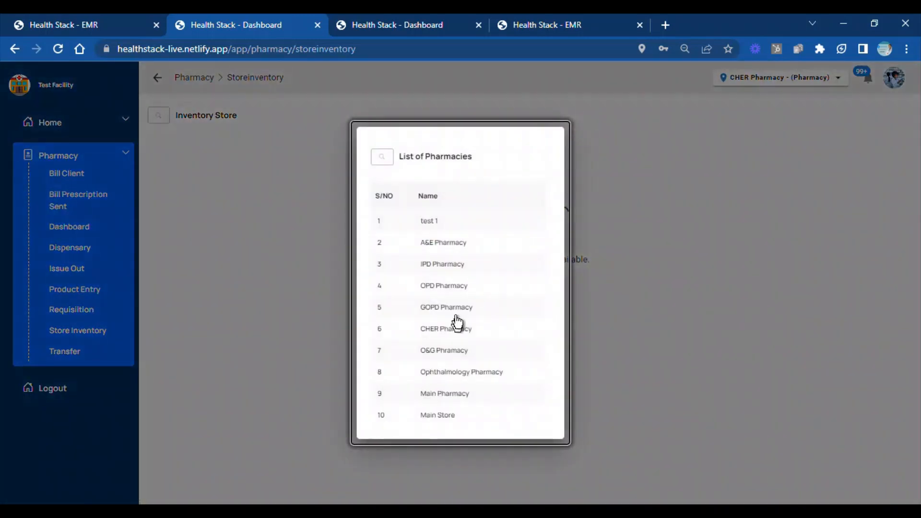
pyautogui.click(453, 308)
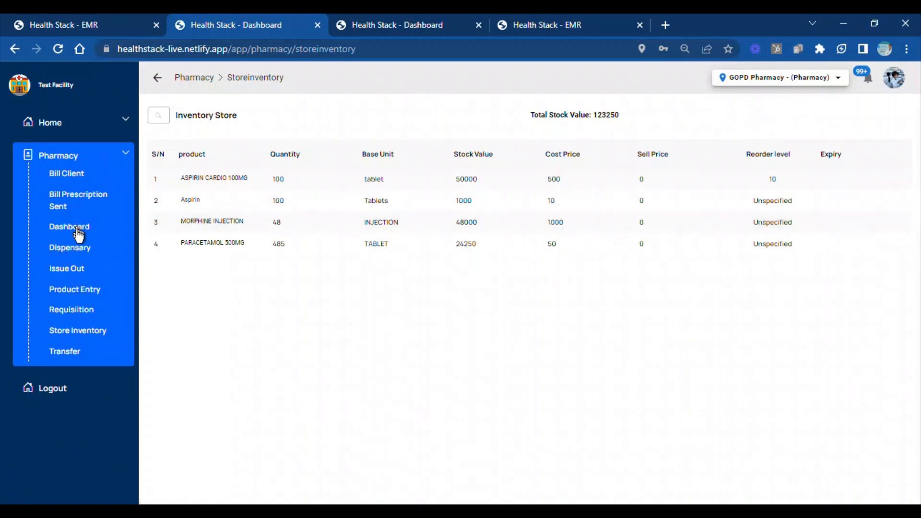
# Open the client's pending IV Morphine 2mg 12hrly prescription for billing from GOPD Pharmacy
pyautogui.click(78, 192)
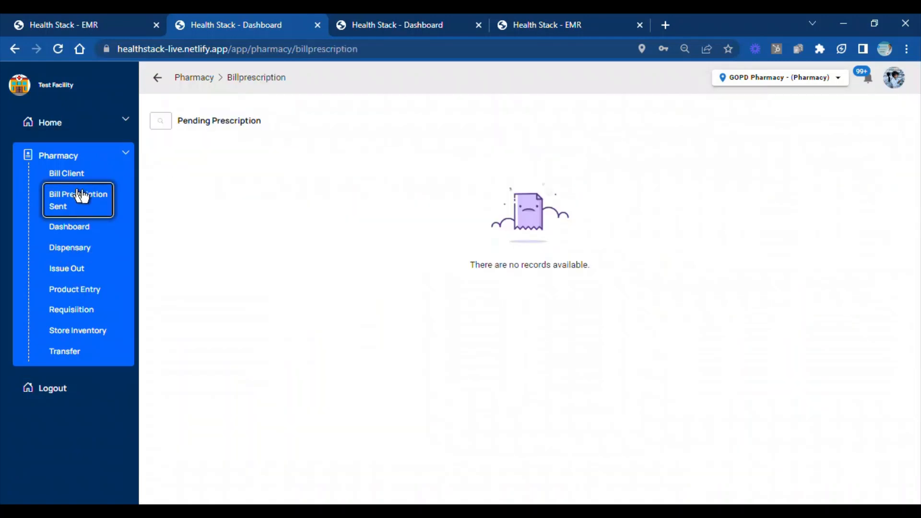
pyautogui.click(443, 282)
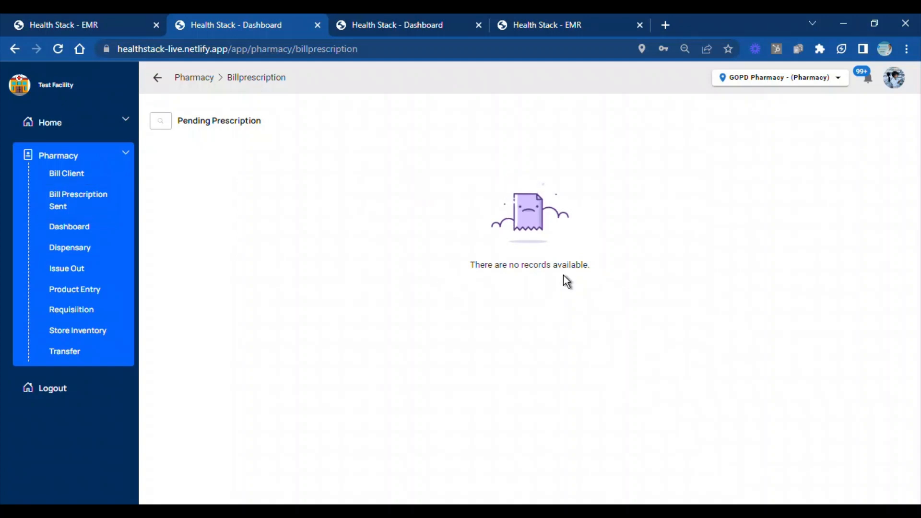
pyautogui.click(317, 191)
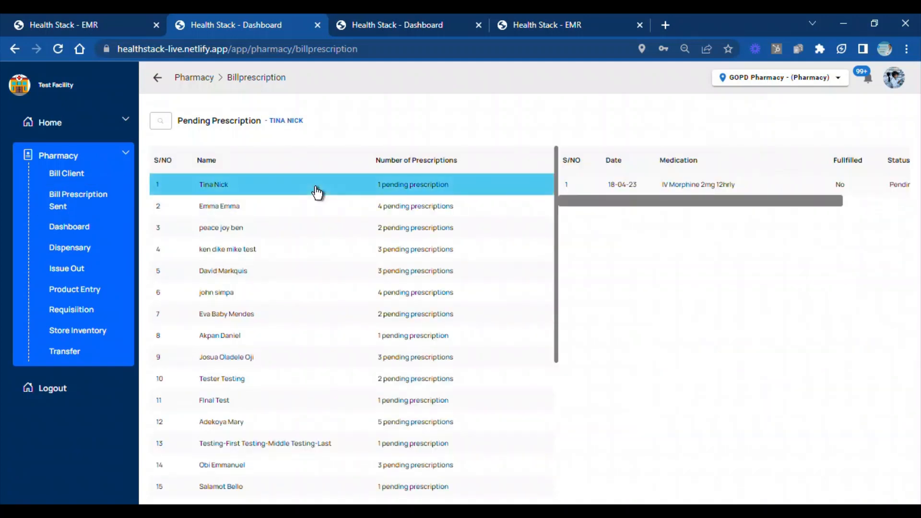
pyautogui.click(586, 186)
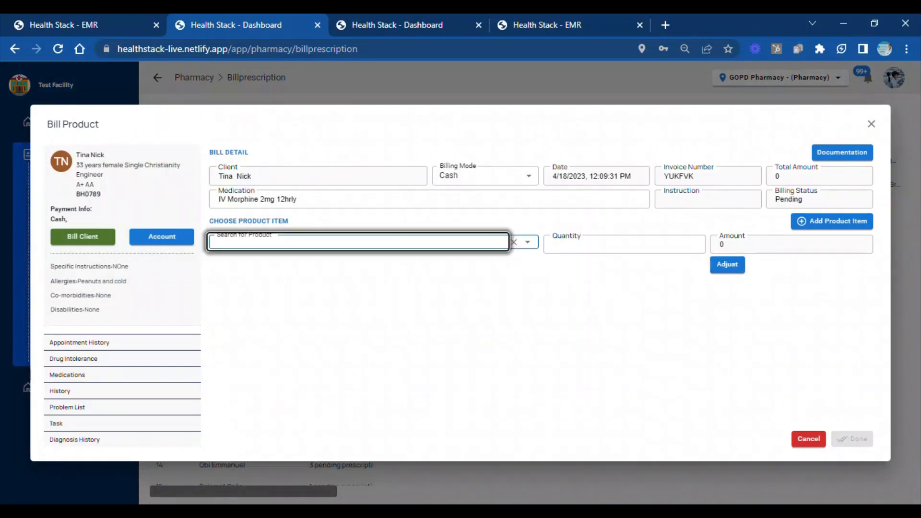
# Search the bill's products for "Morphine" and "2MG", clearing each search
pyautogui.write('Morp')
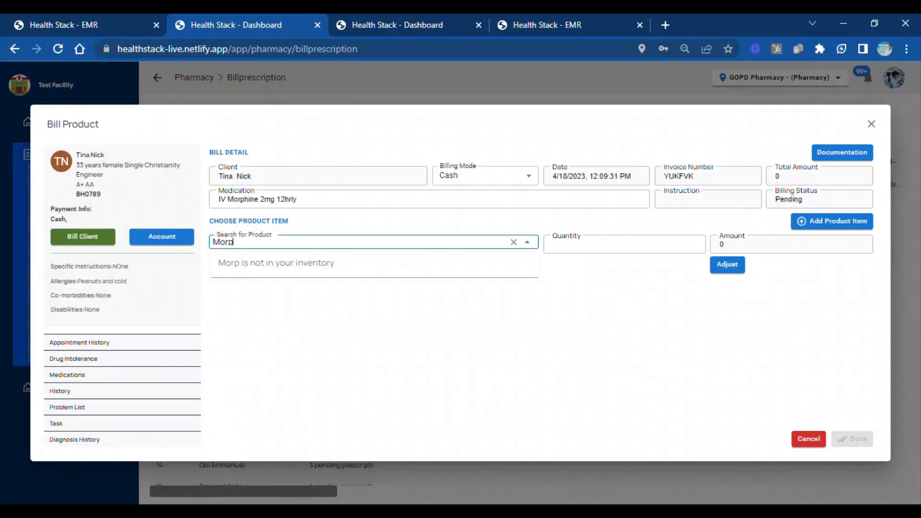
pyautogui.write('hine')
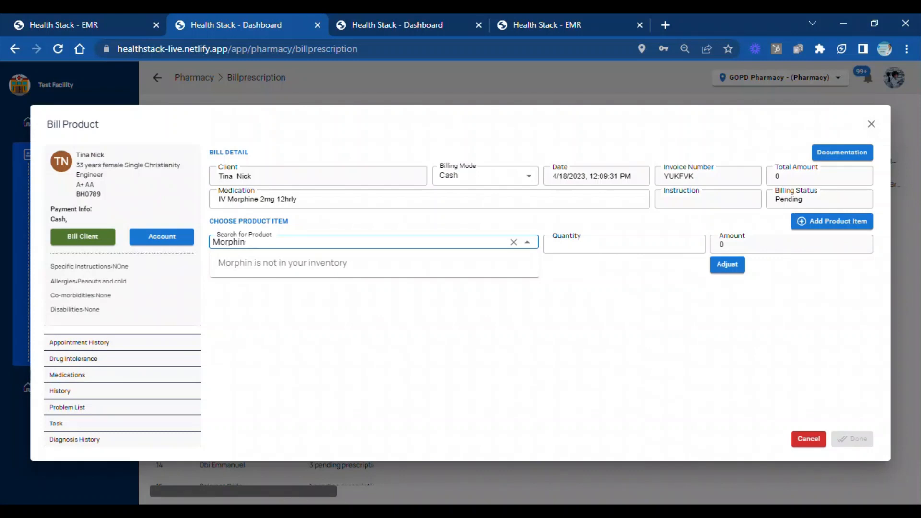
pyautogui.press('BackSpace')
pyautogui.press('BackSpace')
pyautogui.press('BackSpace')
pyautogui.press('BackSpace')
pyautogui.press('BackSpace')
pyautogui.press('BackSpace')
pyautogui.press('BackSpace')
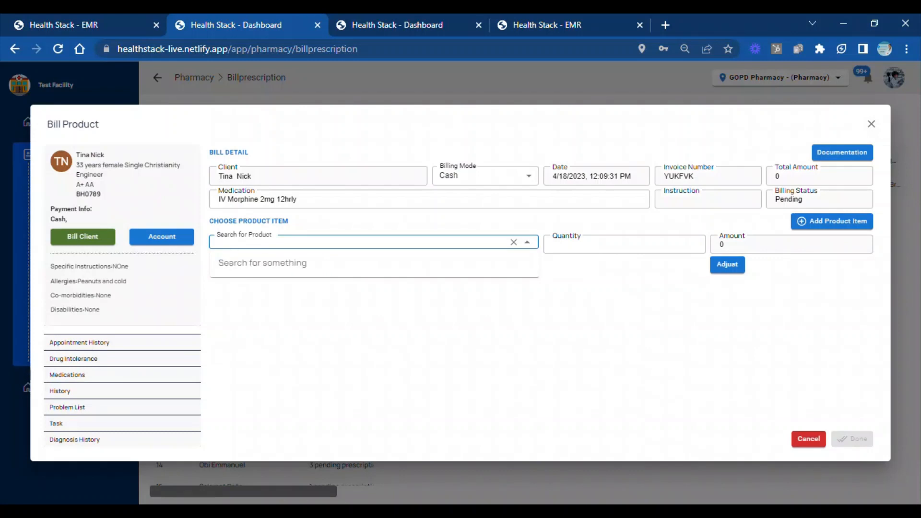
pyautogui.write('2MG')
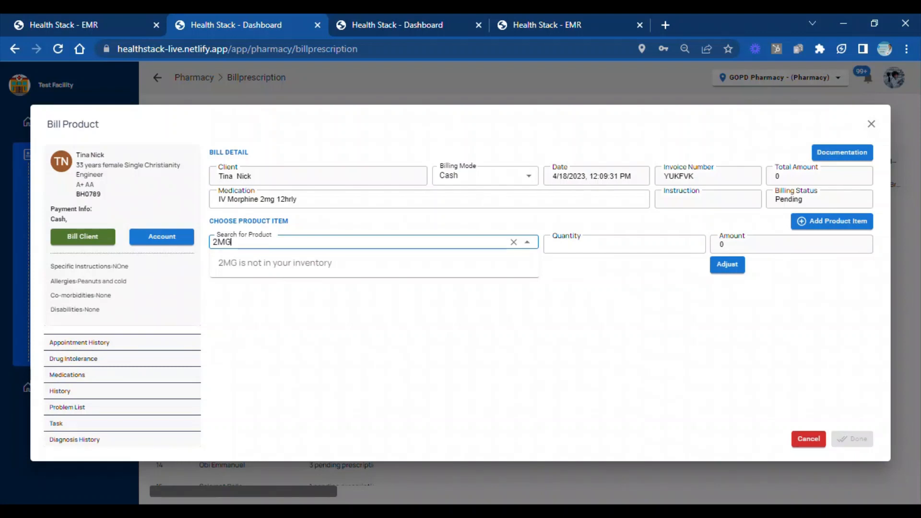
pyautogui.press('BackSpace')
pyautogui.press('BackSpace')
pyautogui.press('BackSpace')
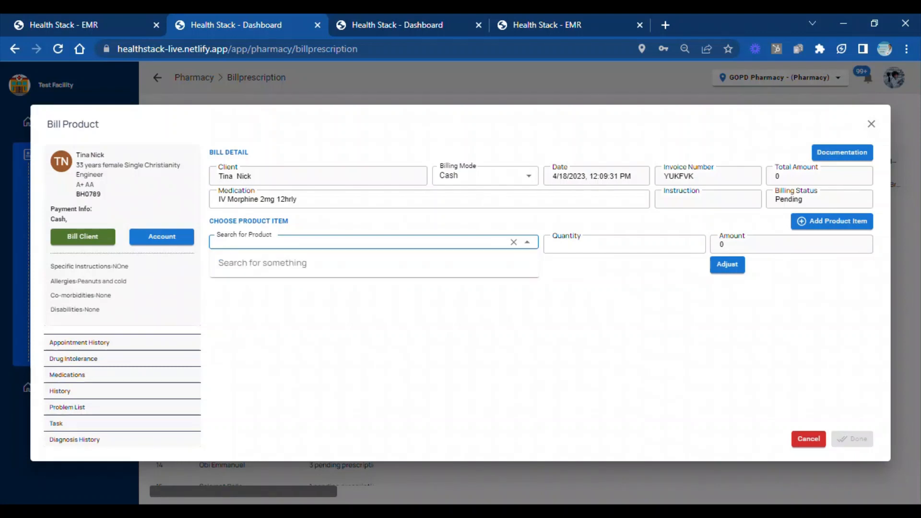
# Search for "Mor", choose MORPHINE INJECTION as the product, and enter an amount of 2000 and a quantity of 1
pyautogui.write('Mor')
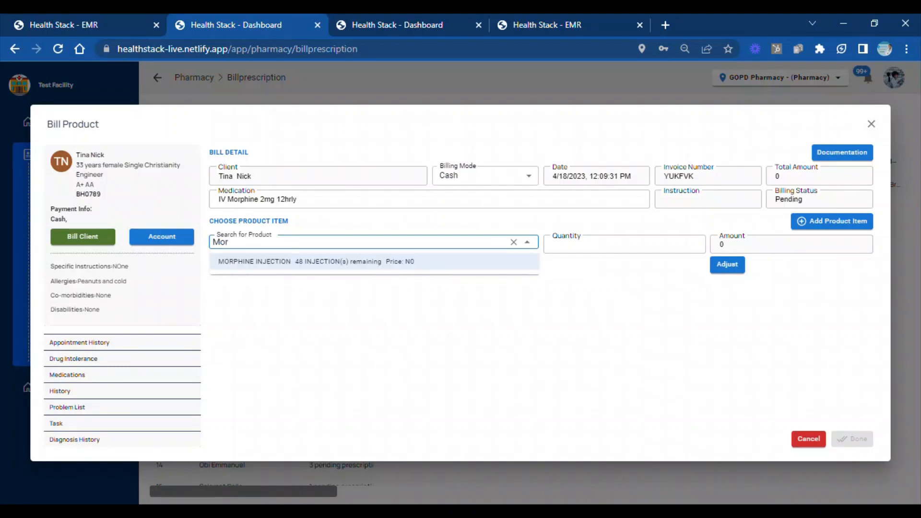
pyautogui.click(382, 263)
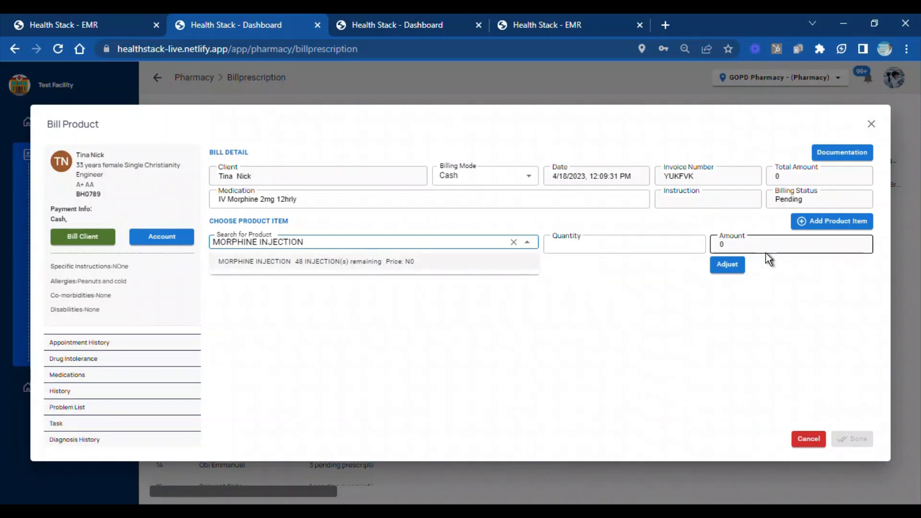
pyautogui.click(726, 265)
pyautogui.click(713, 246)
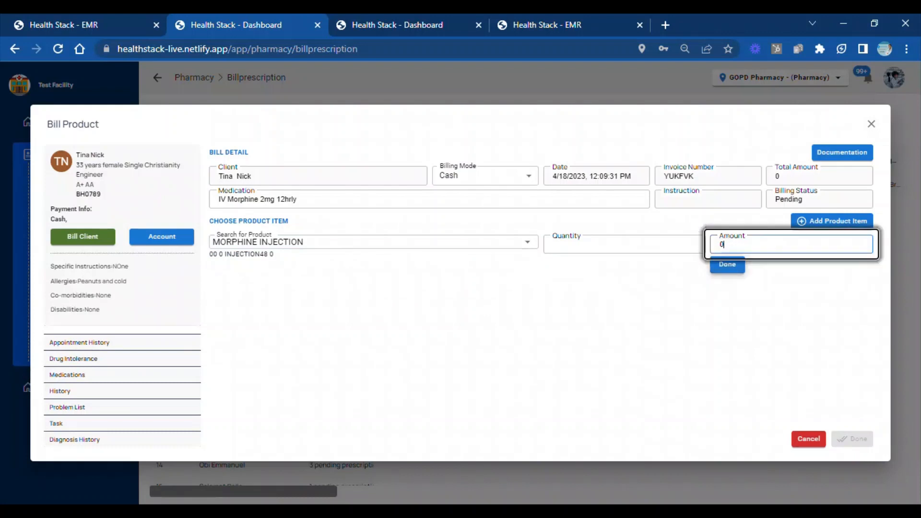
pyautogui.write('2000')
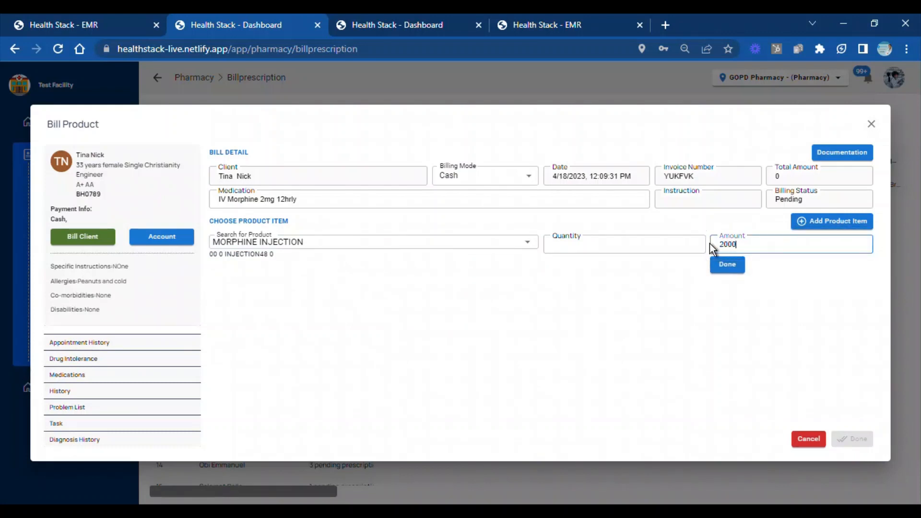
pyautogui.click(686, 247)
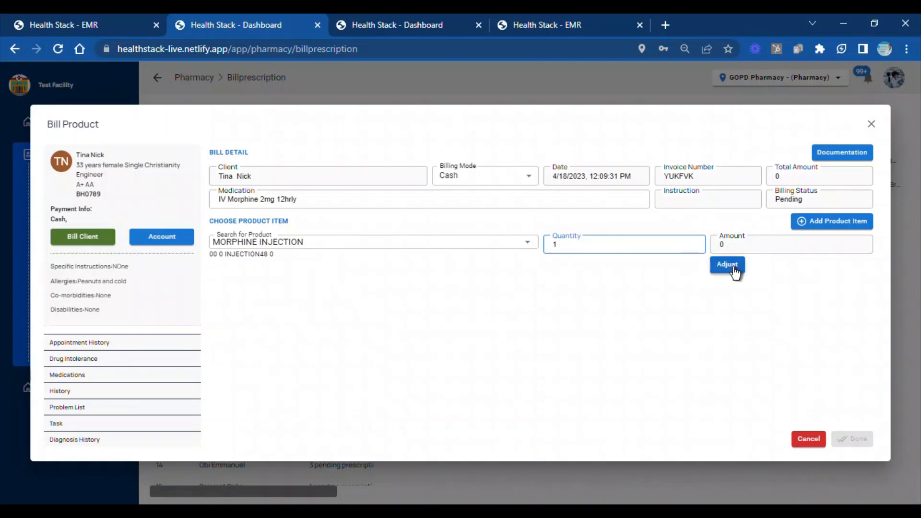
# Adjust the amount for the one morphine injection to 2000 again and save the adjustment
pyautogui.click(734, 267)
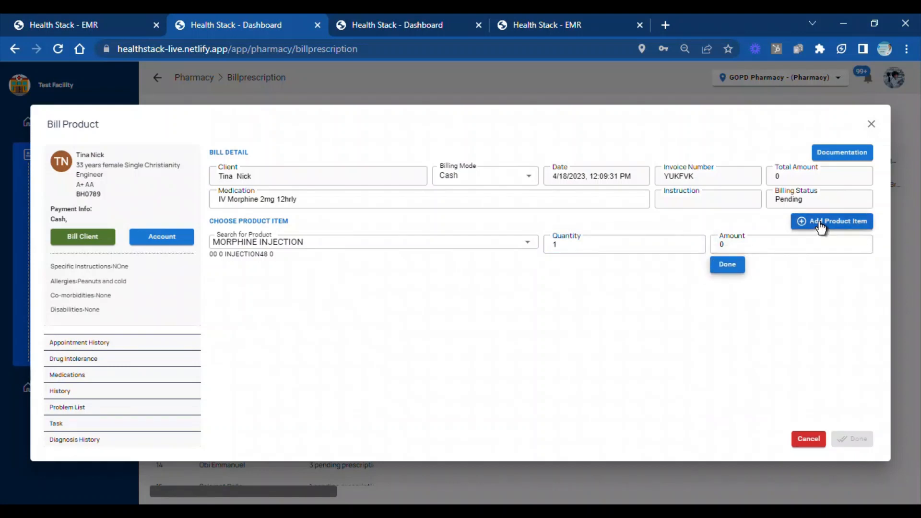
pyautogui.click(782, 243)
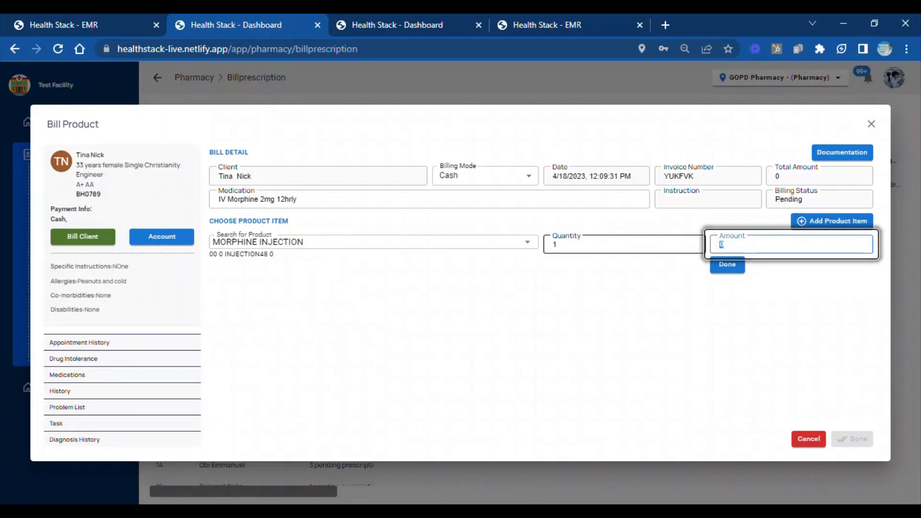
pyautogui.write('2000')
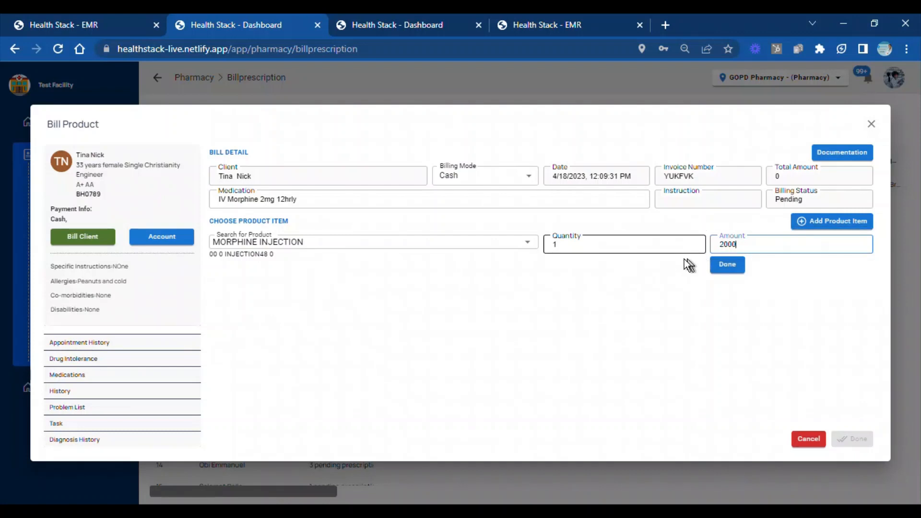
pyautogui.click(729, 267)
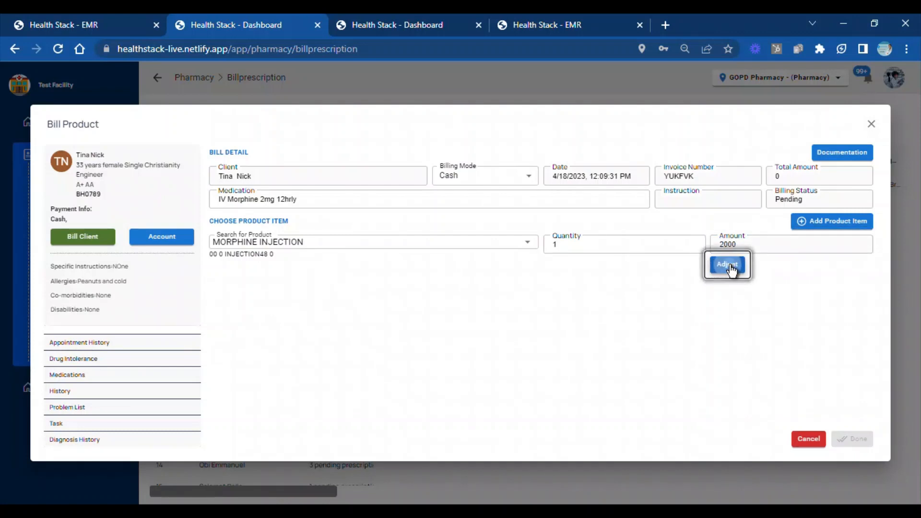
pyautogui.click(728, 265)
pyautogui.click(728, 269)
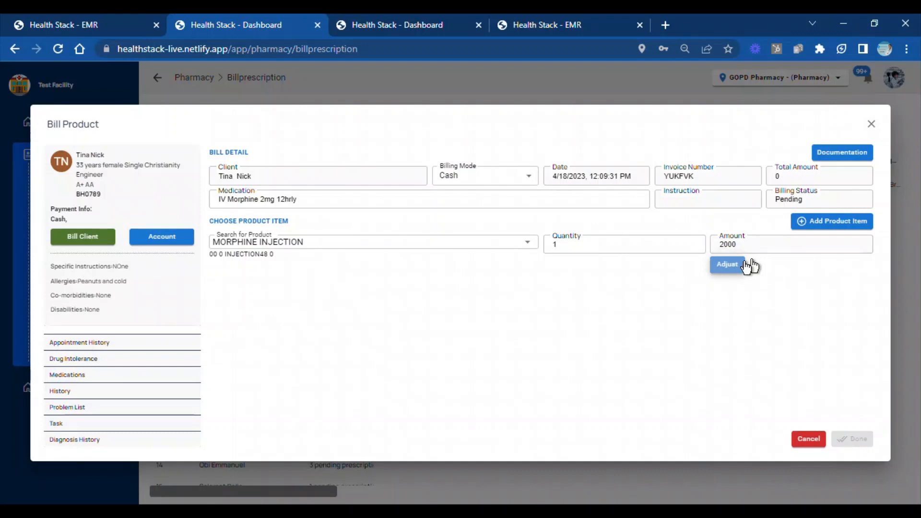
# Add the adjusted morphine injection to the prescription bill and complete the billing
pyautogui.click(811, 223)
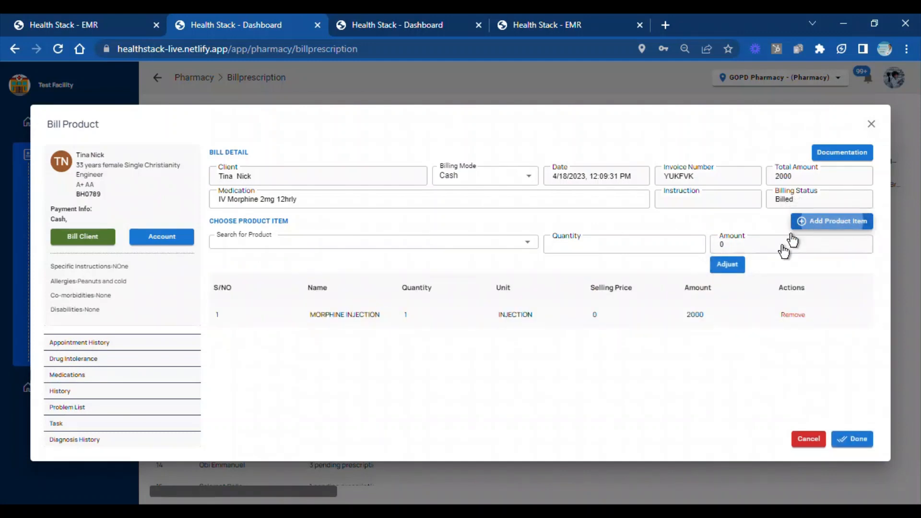
pyautogui.click(853, 438)
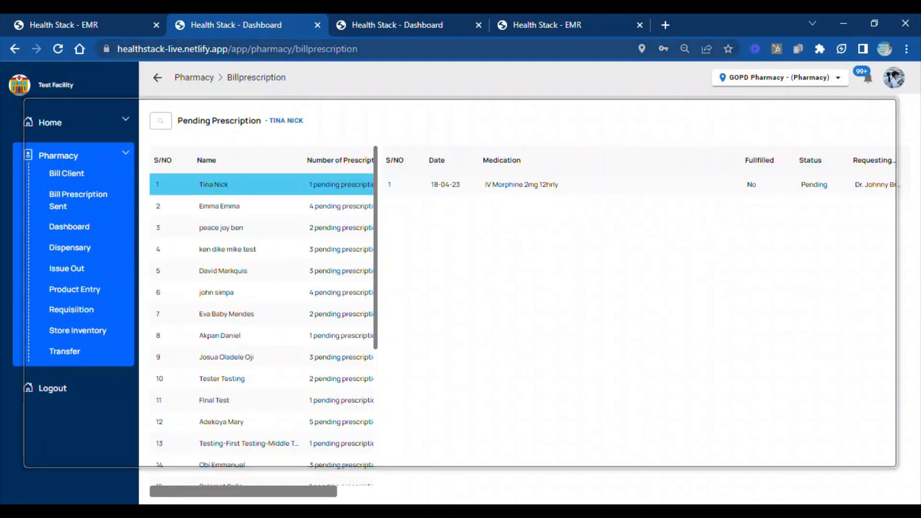
# Log out of the pharmacy account and log in with the nurse's e-mail
pyautogui.click(895, 77)
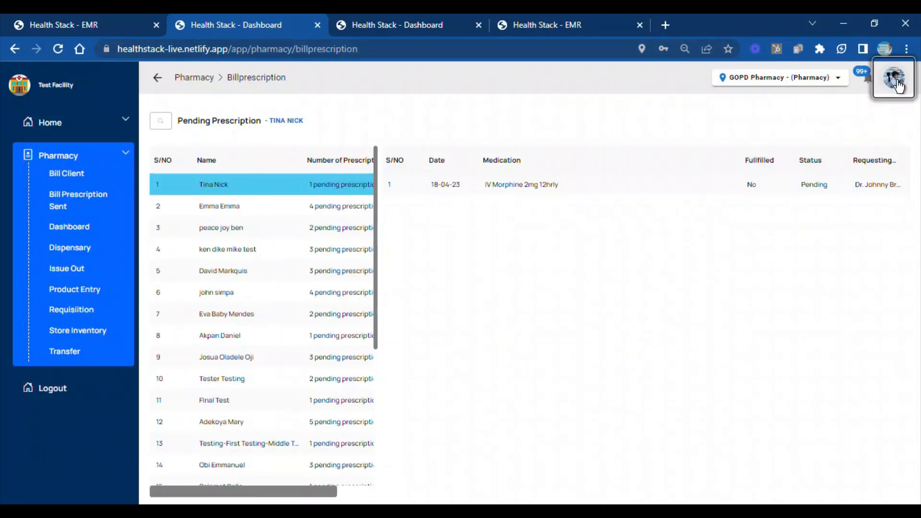
pyautogui.click(883, 159)
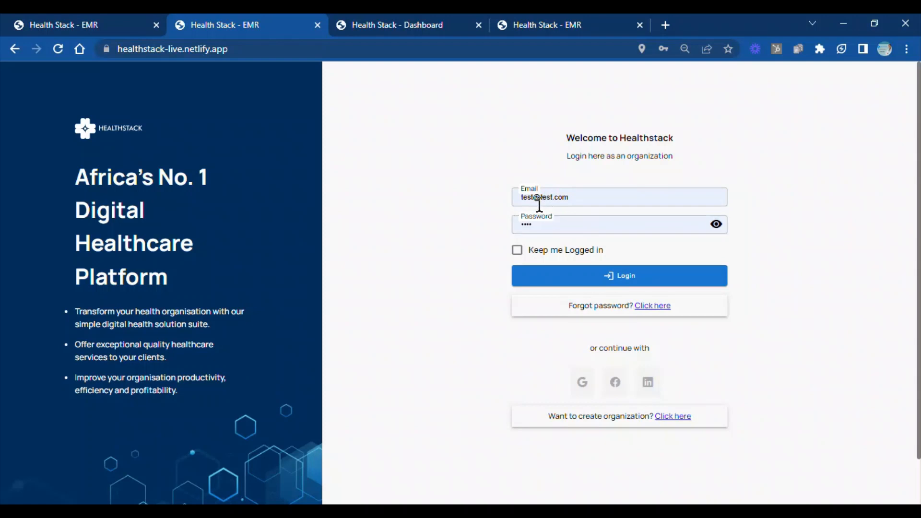
pyautogui.moveTo(533, 197); pyautogui.dragTo(493, 198)
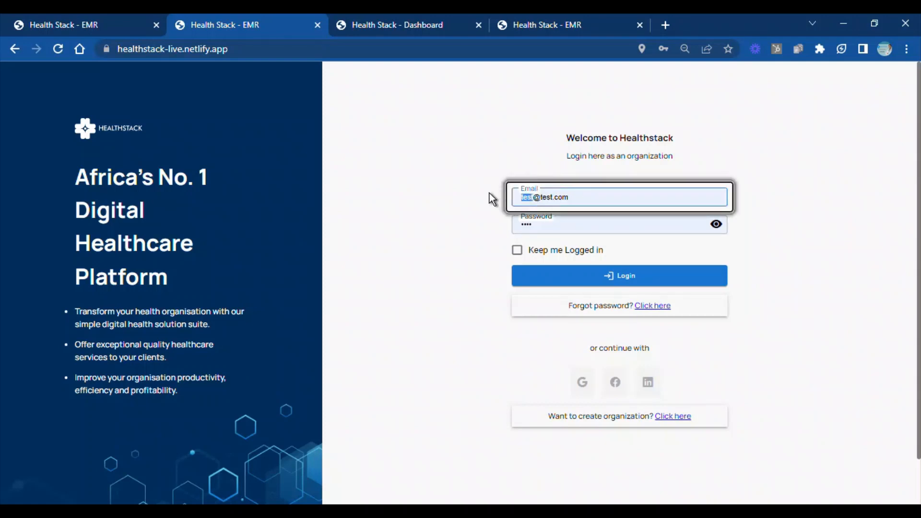
pyautogui.write('nus')
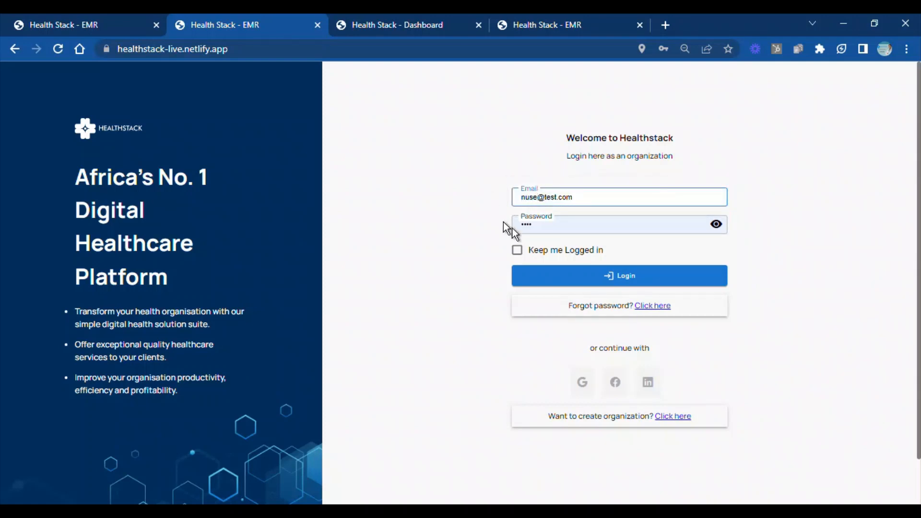
pyautogui.click(550, 276)
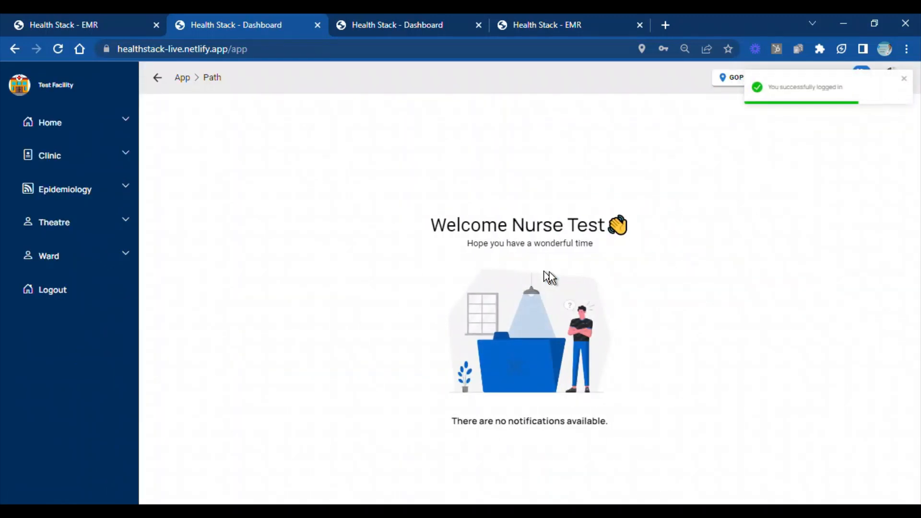
# As the nurse, open the client's 18/04/2023 outpatient clinic appointment and attend to the client
pyautogui.click(121, 152)
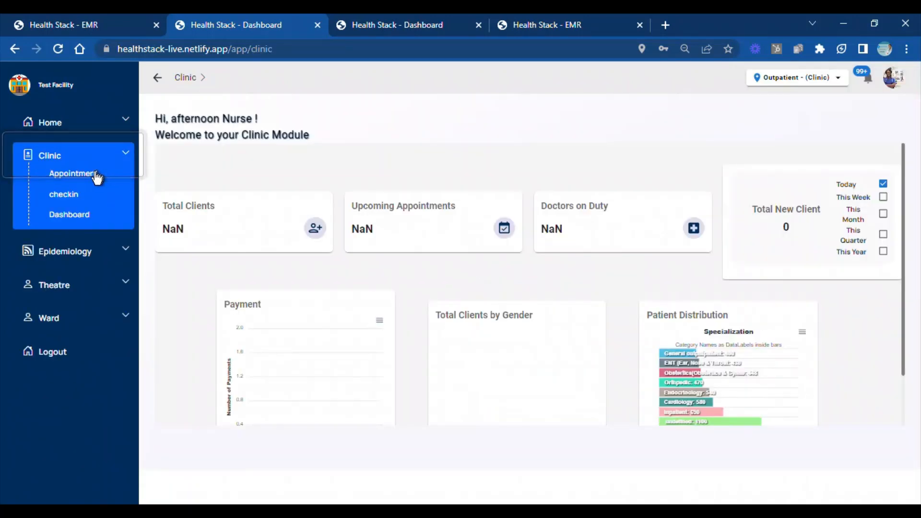
pyautogui.click(96, 174)
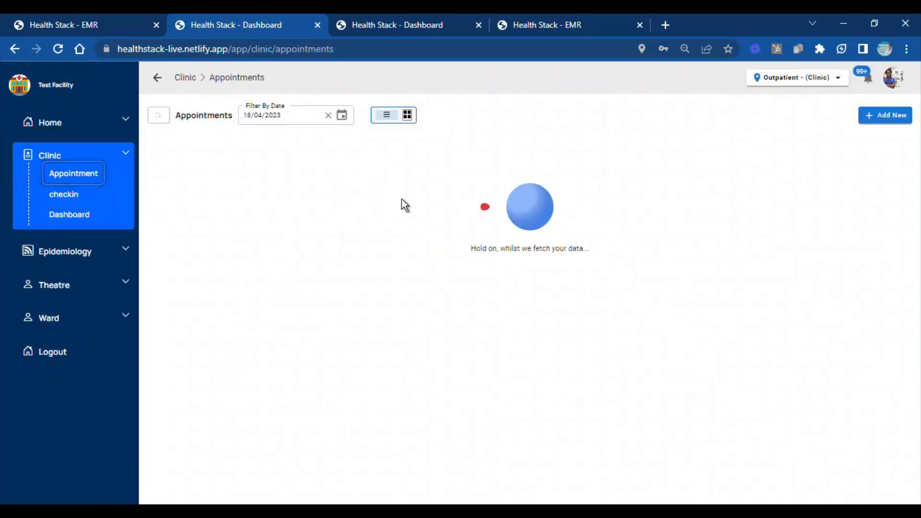
pyautogui.click(410, 183)
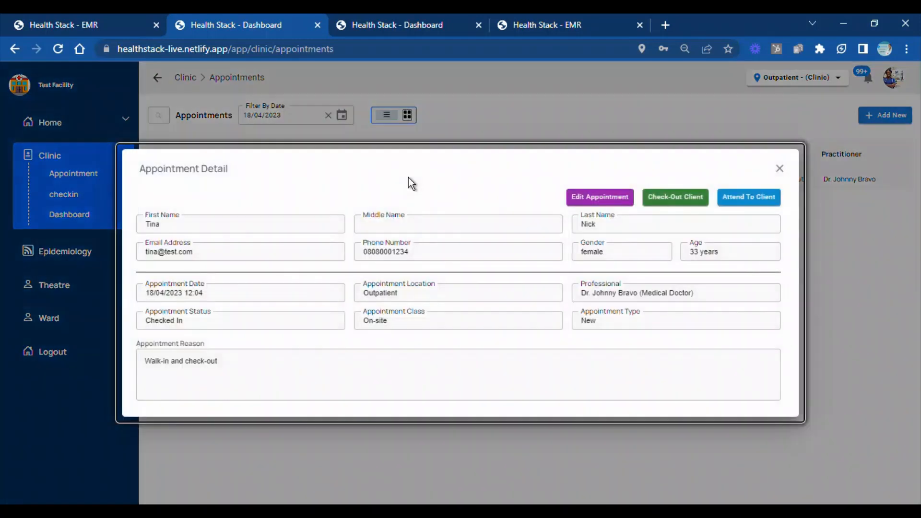
pyautogui.click(727, 200)
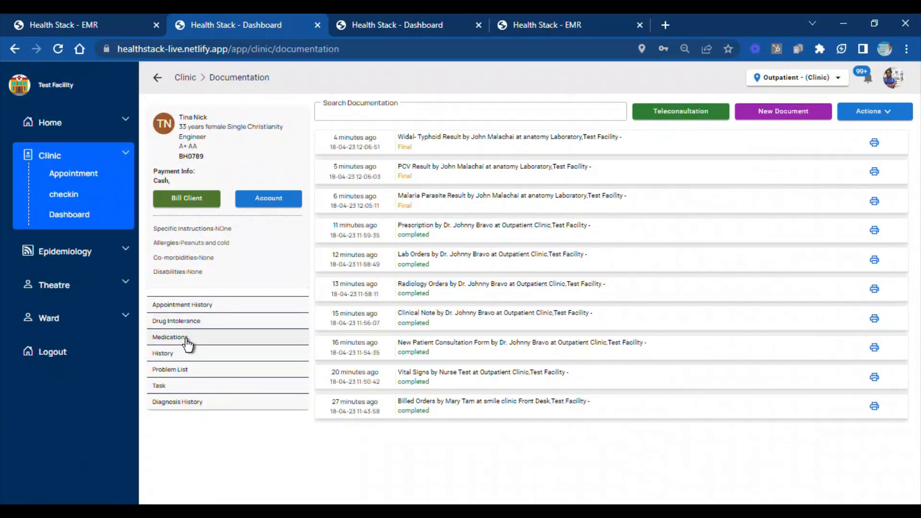
# In the client's medications, administer a dose of IV Morphine 2mg 12hrly with the comment "next at 6pm"
pyautogui.click(186, 338)
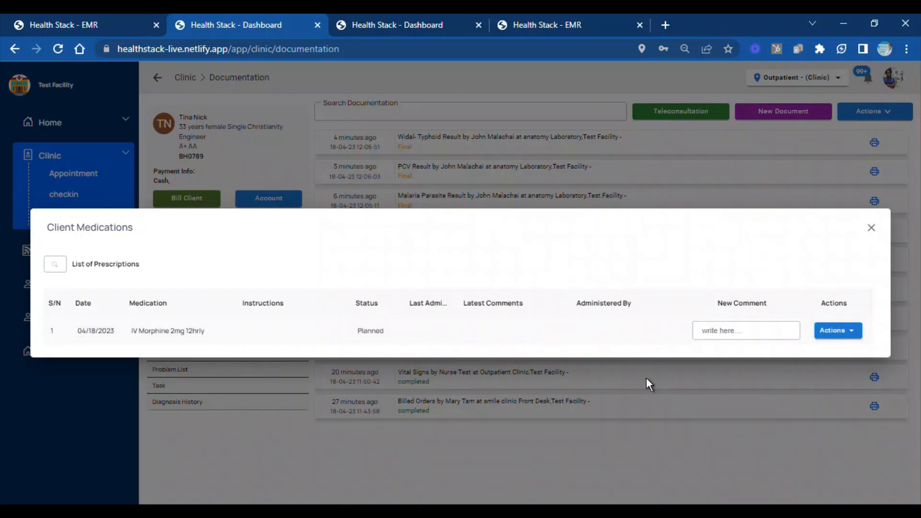
pyautogui.click(746, 331)
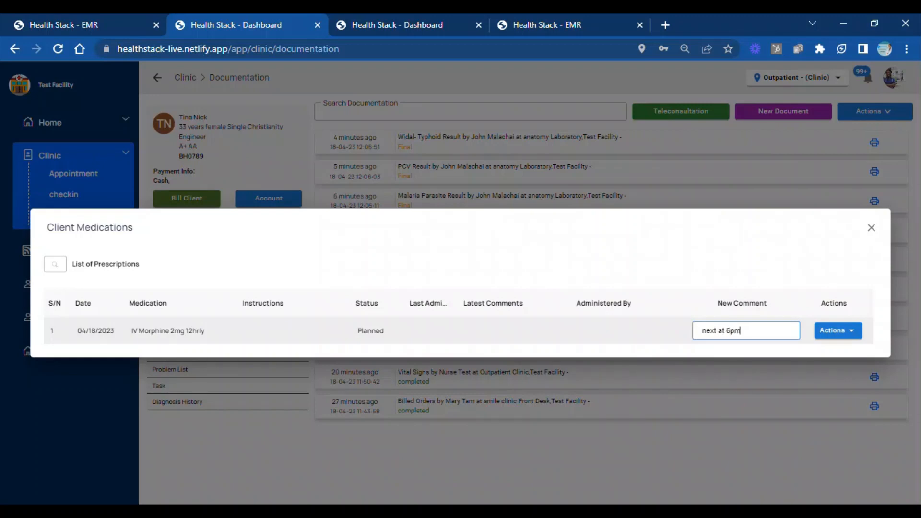
pyautogui.click(834, 333)
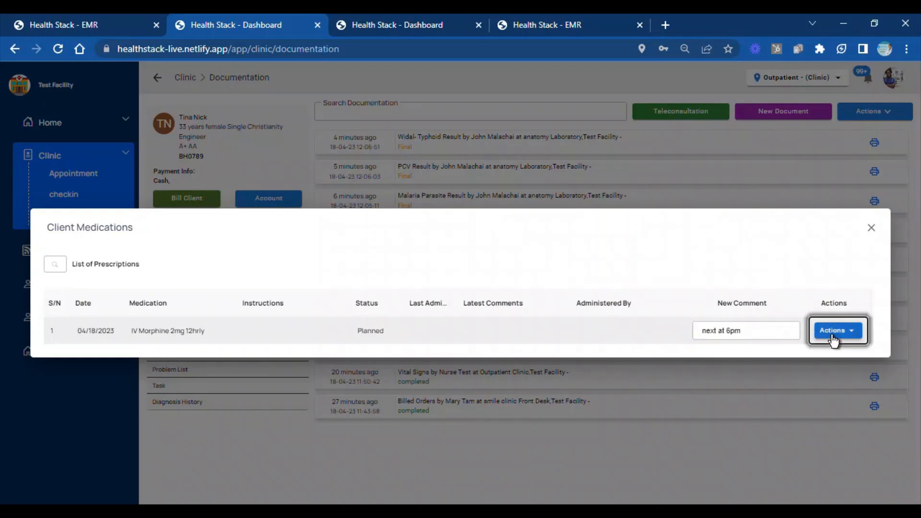
pyautogui.click(835, 355)
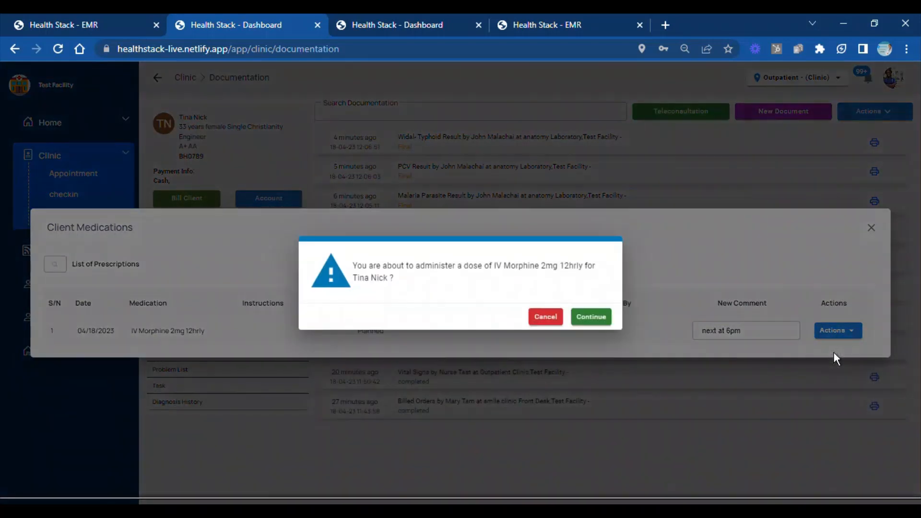
pyautogui.click(590, 318)
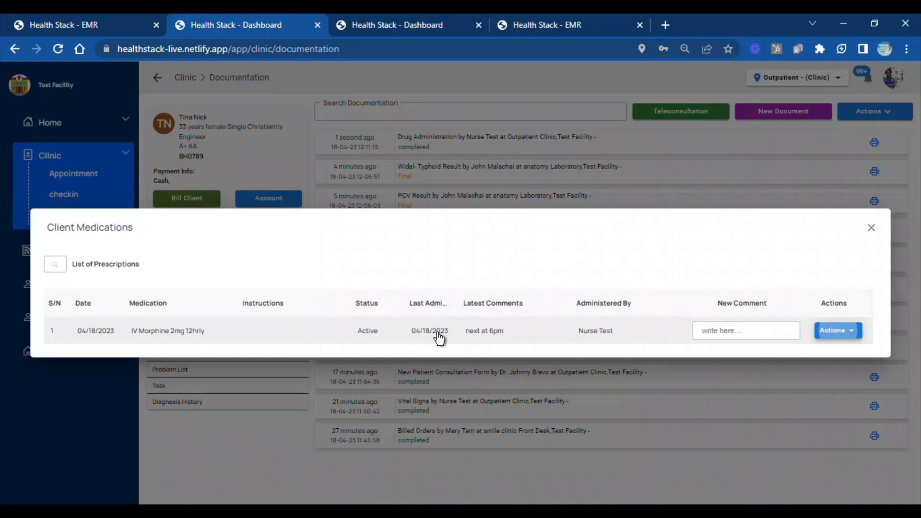
# Review the administration history of the client's IV Morphine and close the client's medications
pyautogui.click(849, 331)
pyautogui.click(843, 372)
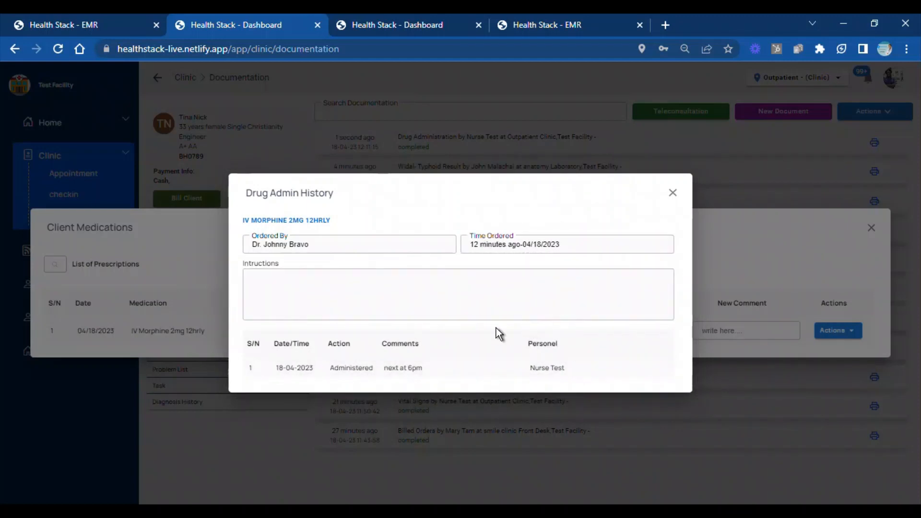
pyautogui.click(676, 196)
pyautogui.click(856, 333)
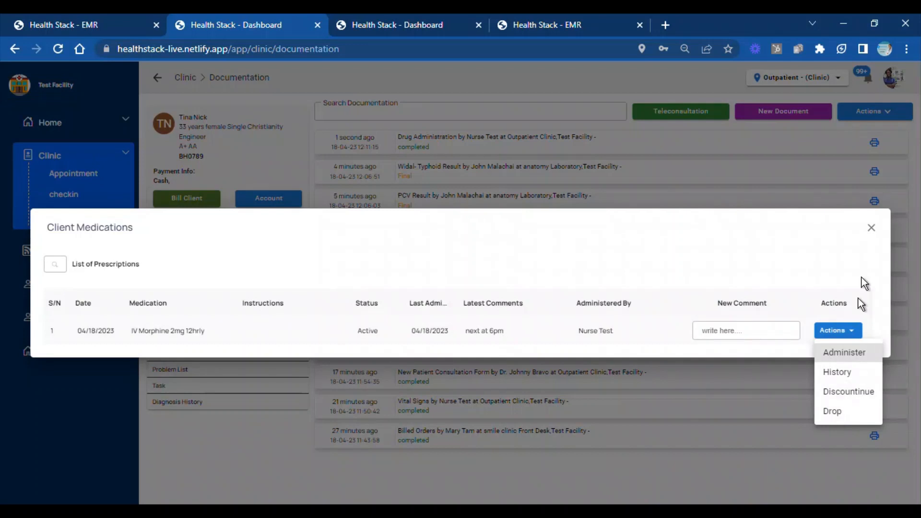
pyautogui.click(870, 231)
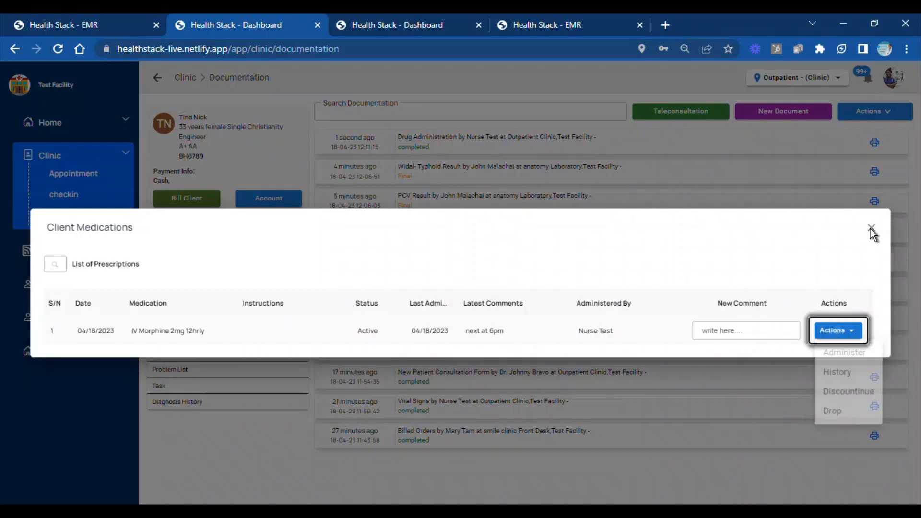
pyautogui.click(871, 231)
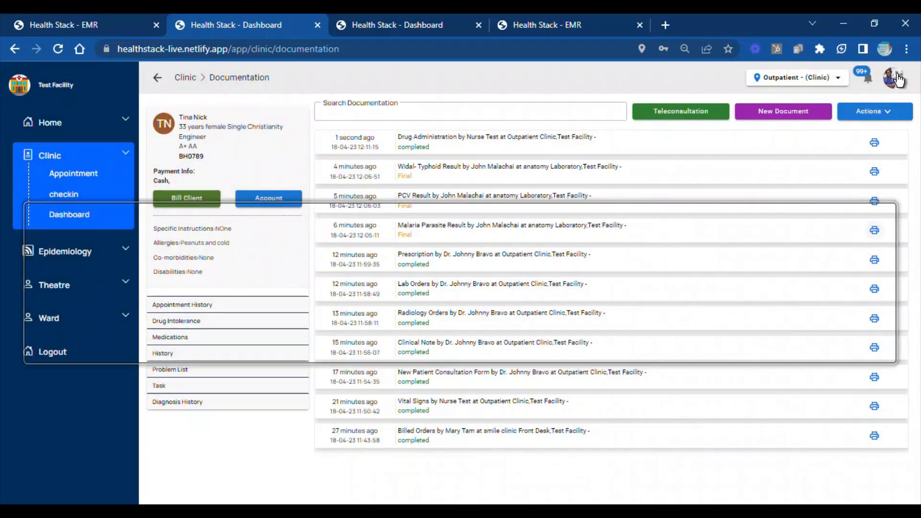
# Log out of the nurse account, log in with the doctor's e-mail, and dismiss the browser's saved-password warning
pyautogui.click(893, 77)
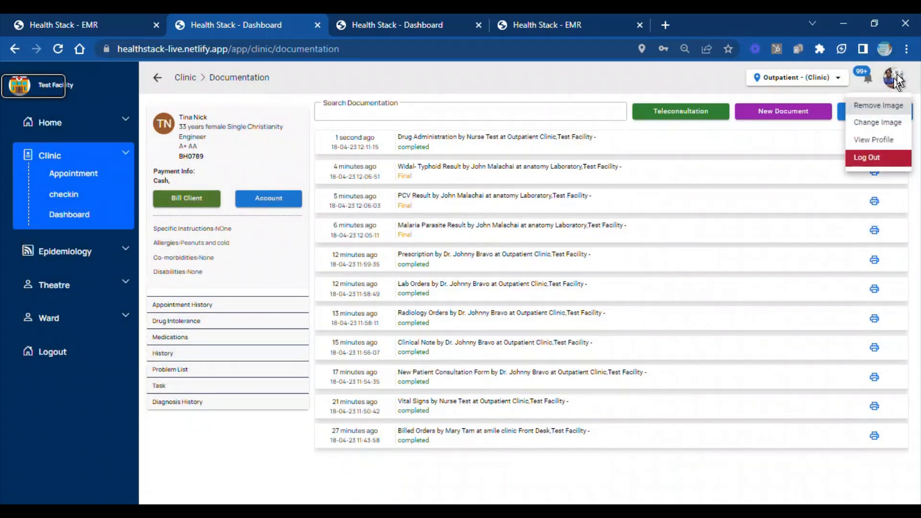
pyautogui.click(874, 161)
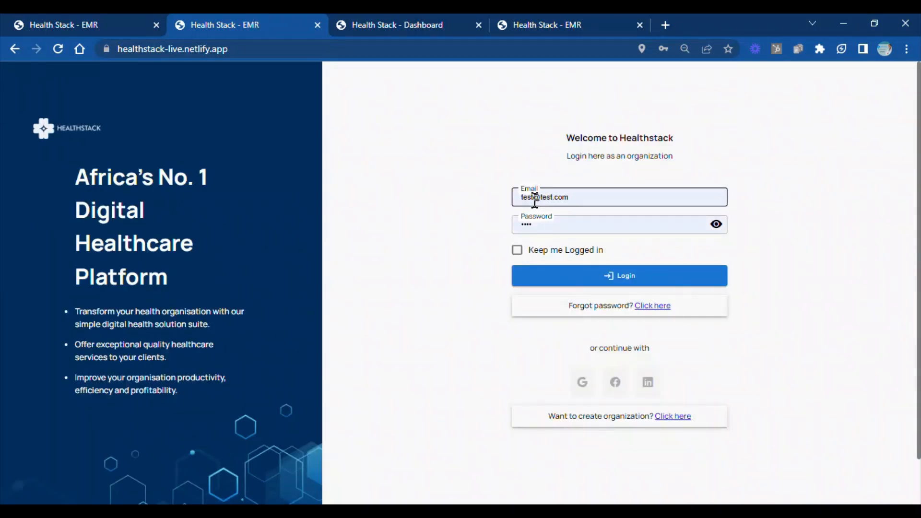
pyautogui.moveTo(531, 198); pyautogui.dragTo(512, 203)
pyautogui.write('j')
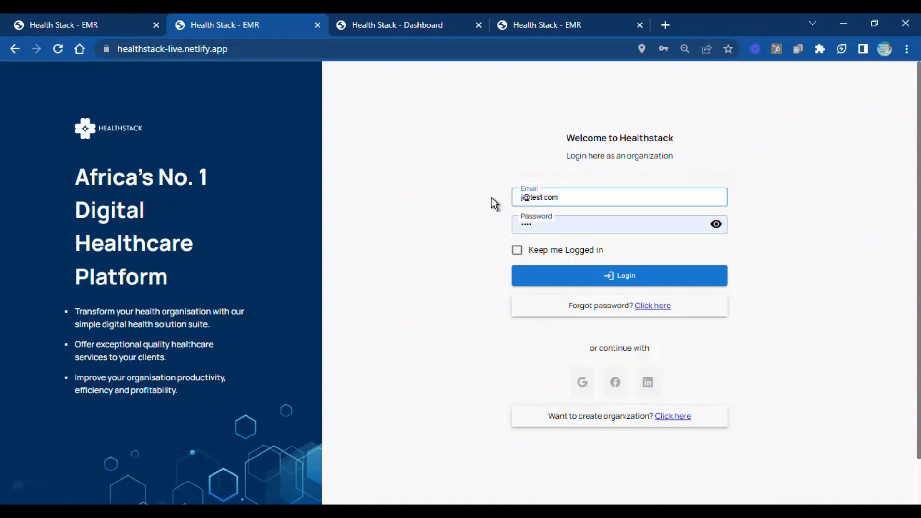
pyautogui.write('ohnny')
pyautogui.click(568, 280)
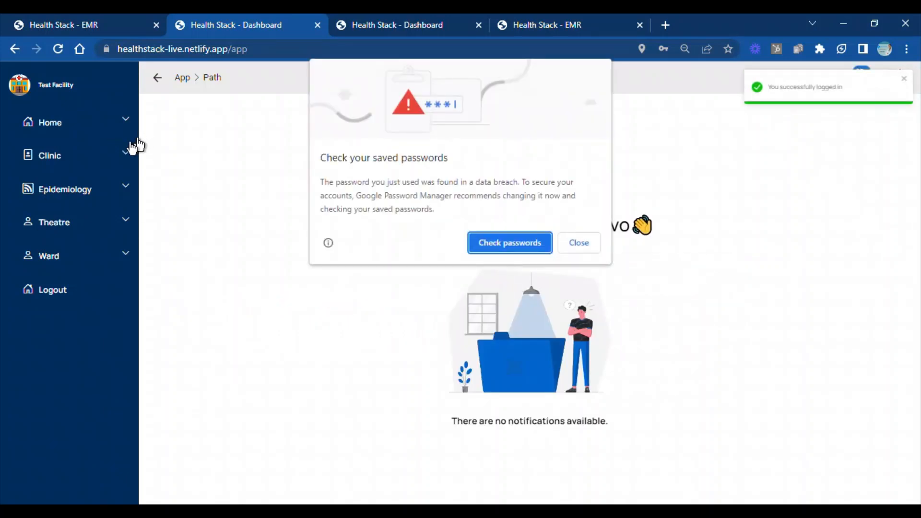
pyautogui.click(571, 246)
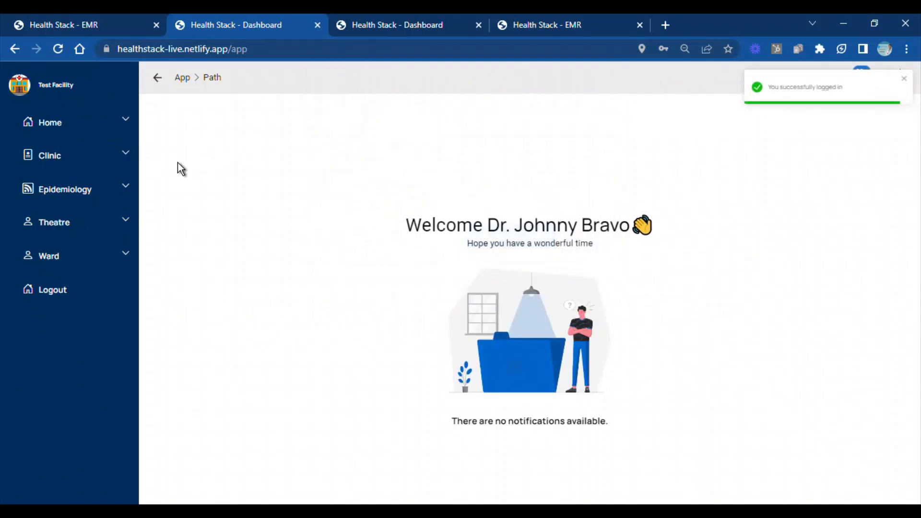
# As the doctor, open the client's checked-in outpatient appointment in the clinic module and attend to the client
pyautogui.click(125, 159)
pyautogui.click(120, 163)
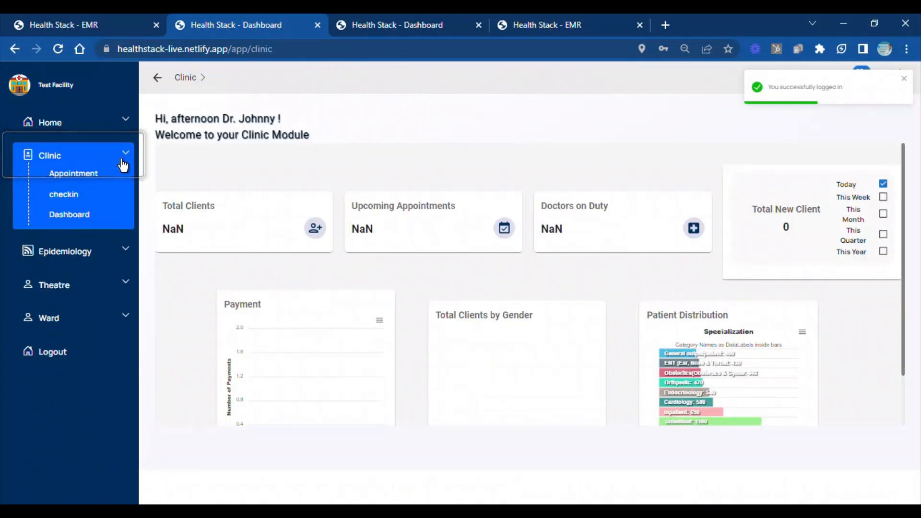
pyautogui.click(91, 177)
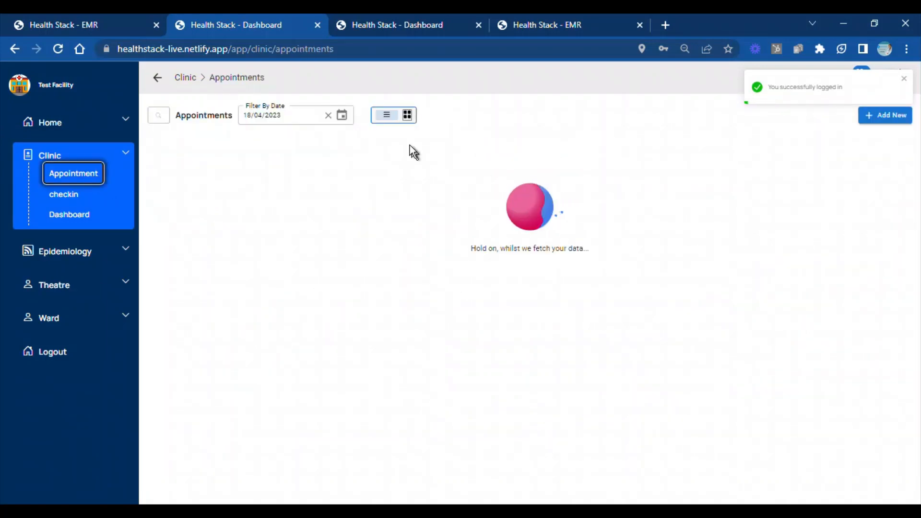
pyautogui.click(379, 180)
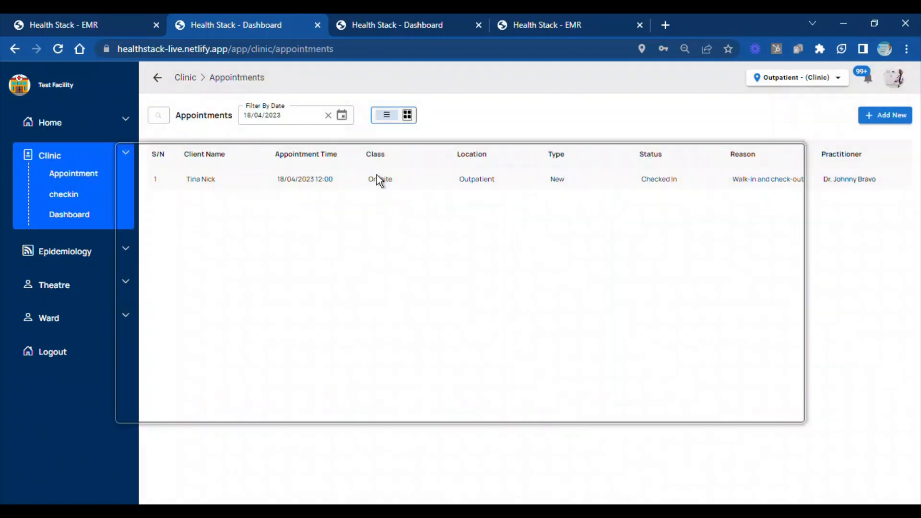
pyautogui.click(744, 206)
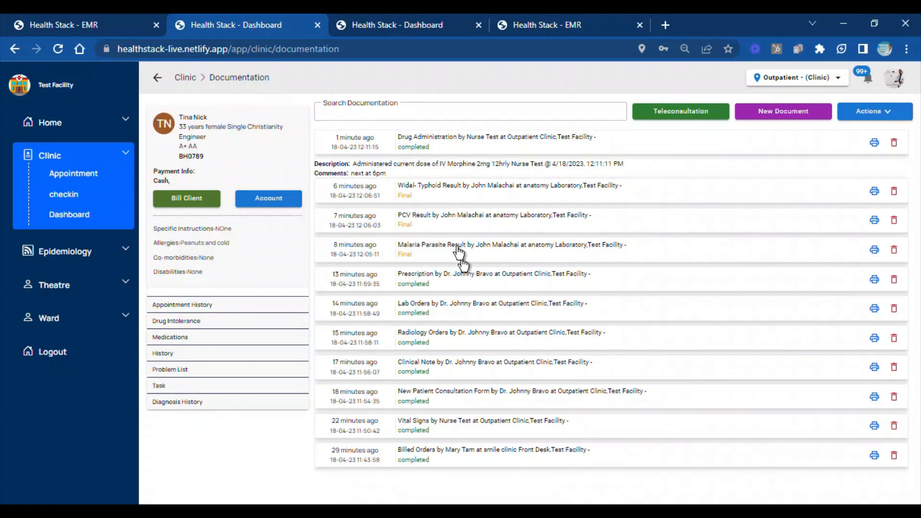
# Collapse the Drug Administration entry and examine the Malaria Parasite and PCV results in the client's documentation
pyautogui.click(373, 170)
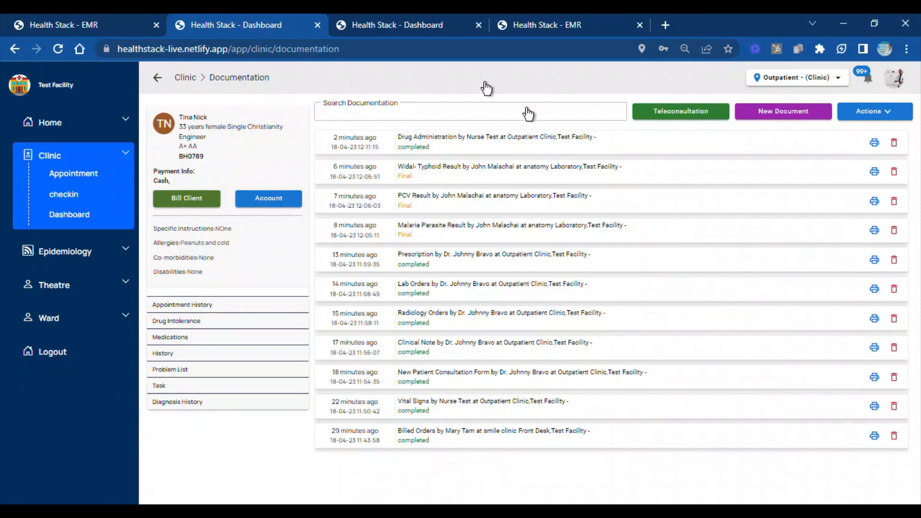
pyautogui.doubleClick(458, 225)
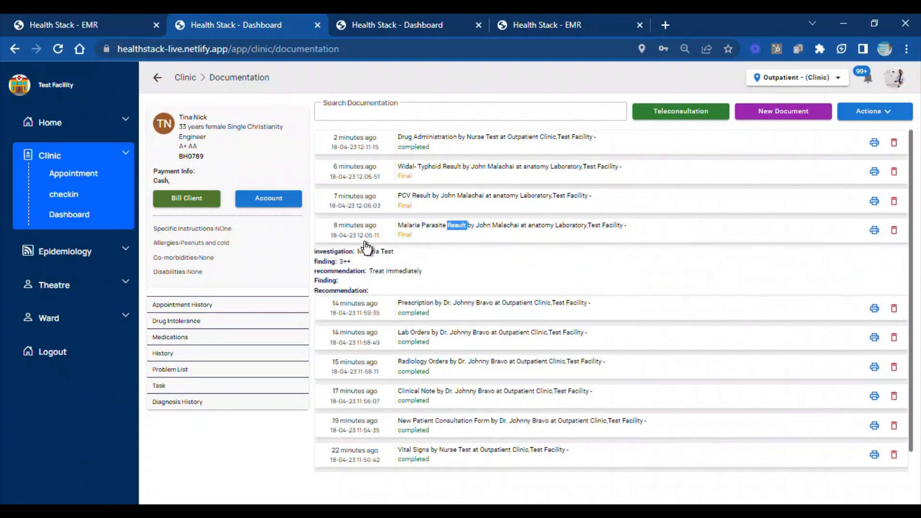
pyautogui.click(367, 247)
pyautogui.click(446, 195)
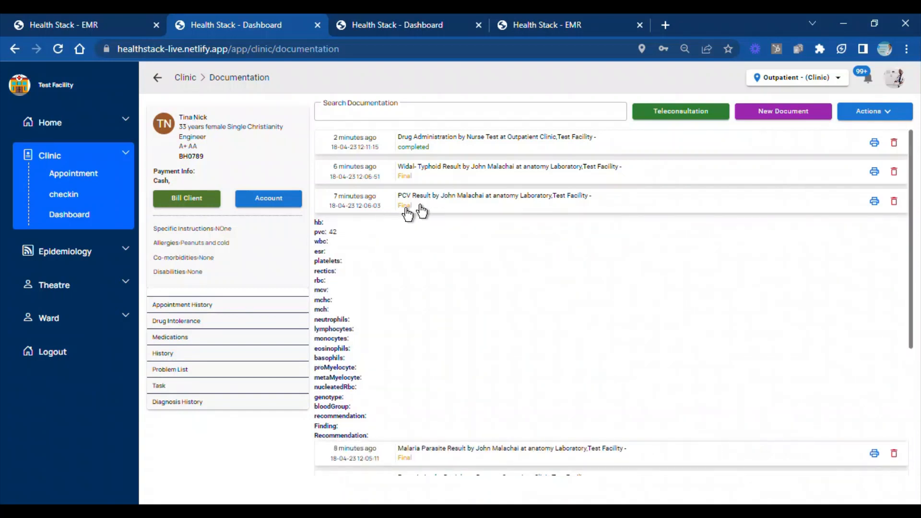
# End the client's encounter with the Admit to Ward option
pyautogui.click(888, 117)
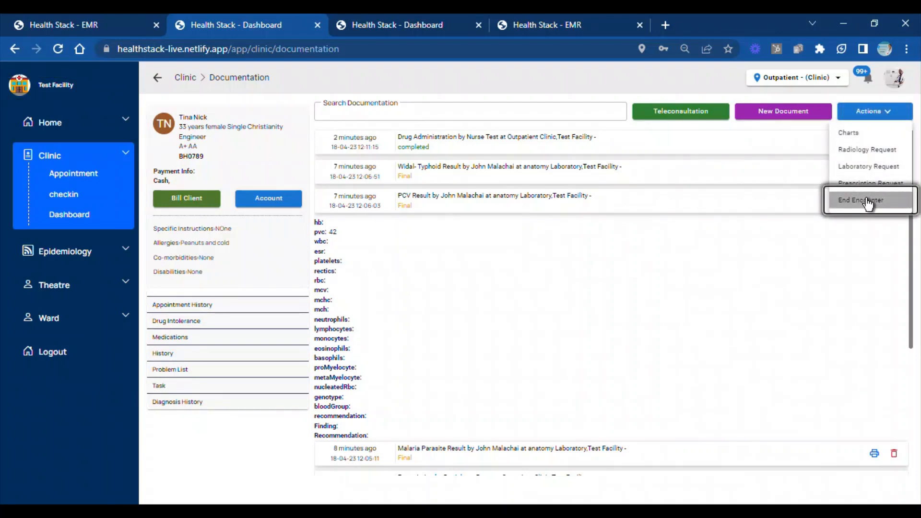
pyautogui.click(885, 116)
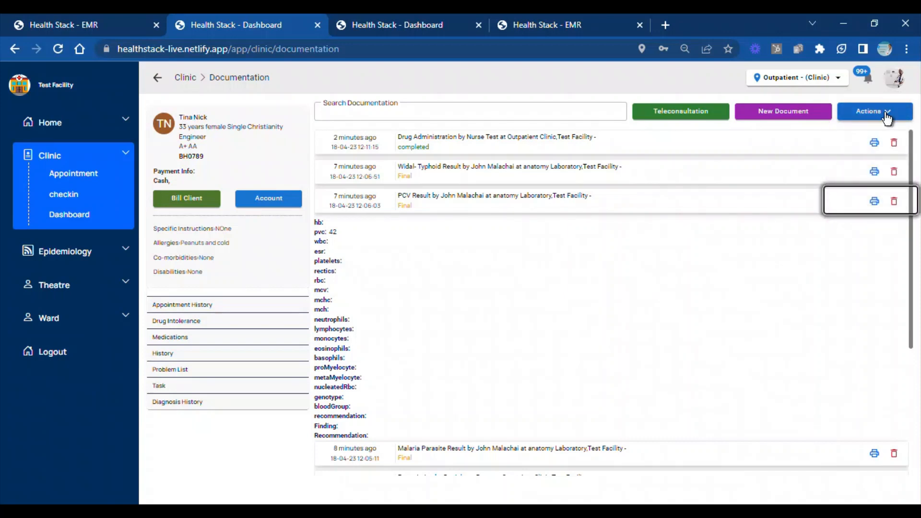
pyautogui.click(886, 117)
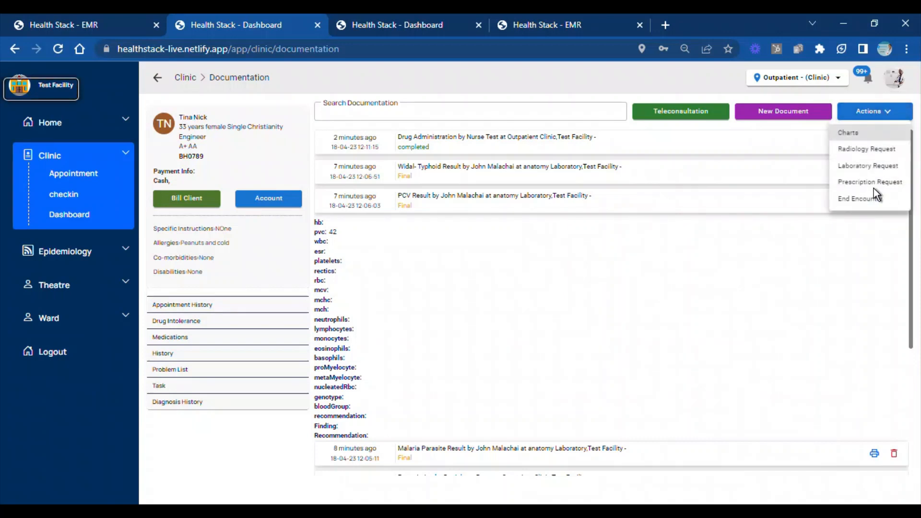
pyautogui.click(885, 113)
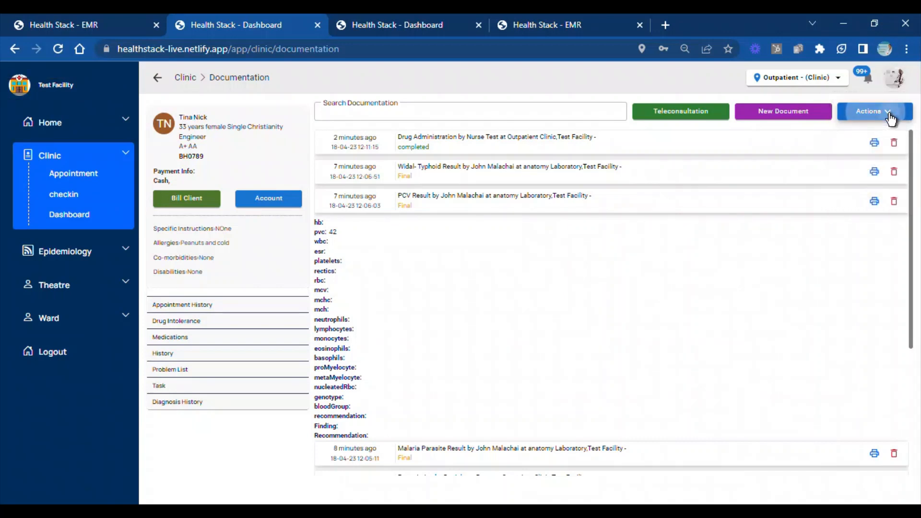
pyautogui.click(885, 117)
pyautogui.click(871, 200)
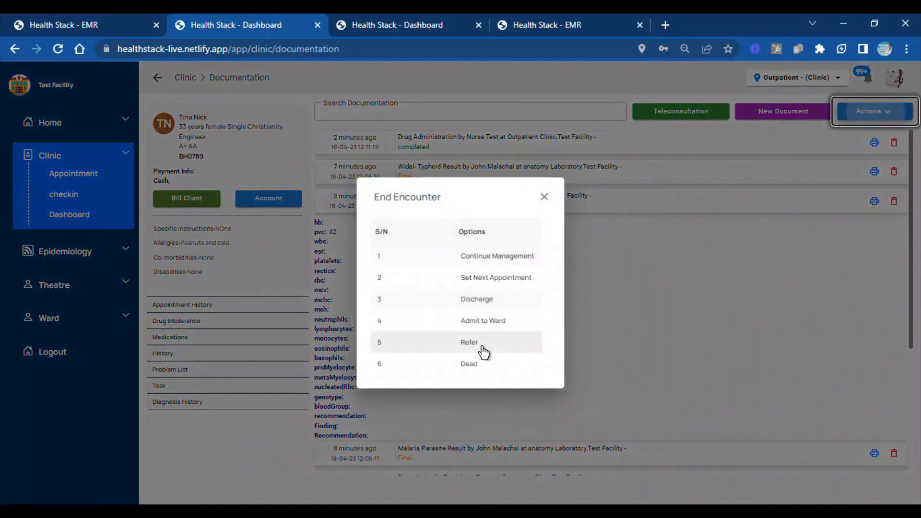
pyautogui.click(484, 321)
# Submit an admission order to General ward with the instruction "PLs put on normal saline"
pyautogui.click(657, 255)
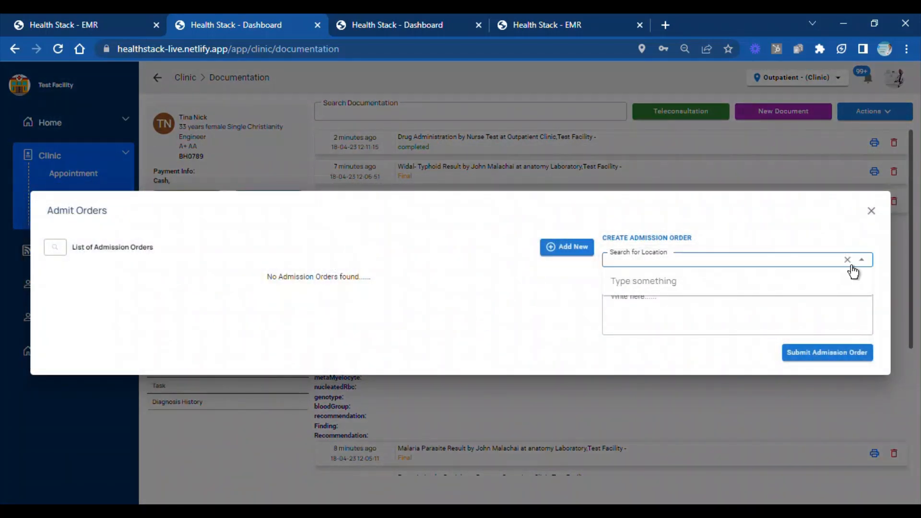
pyautogui.write('ward')
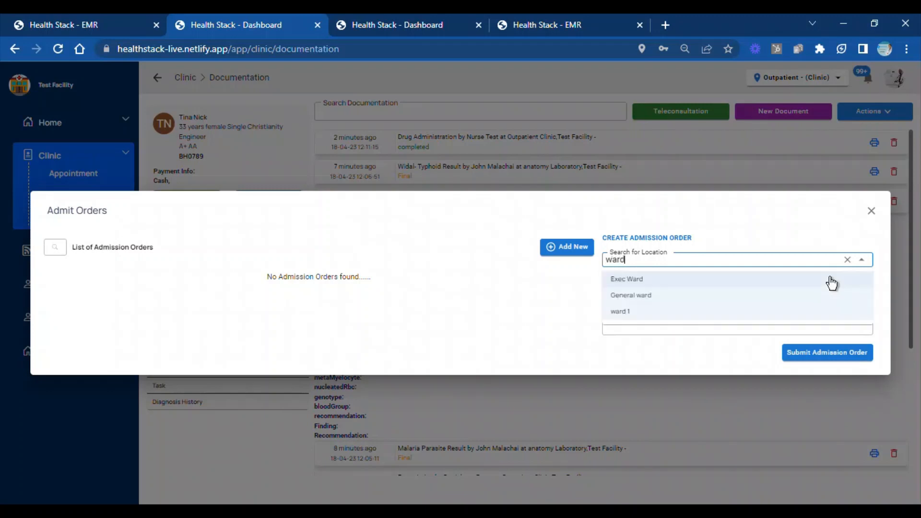
pyautogui.click(646, 296)
pyautogui.click(645, 297)
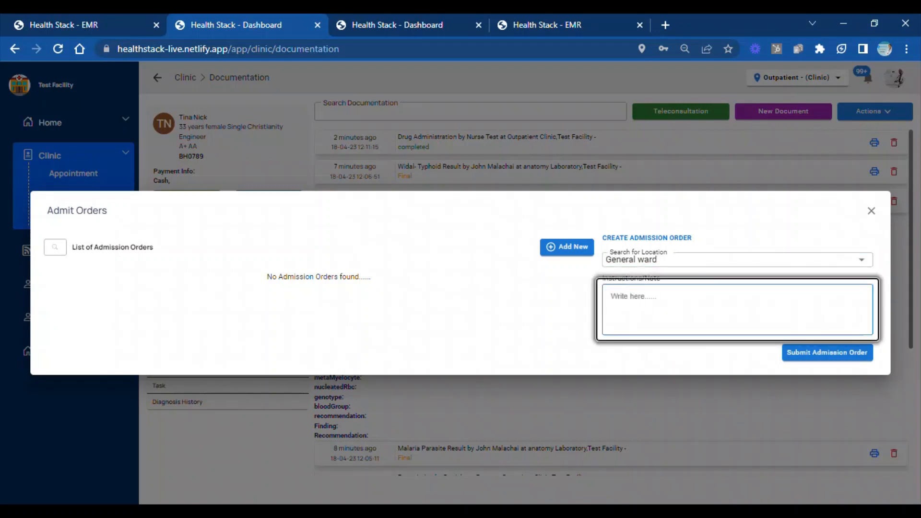
pyautogui.write('PLs put on normal saliine')
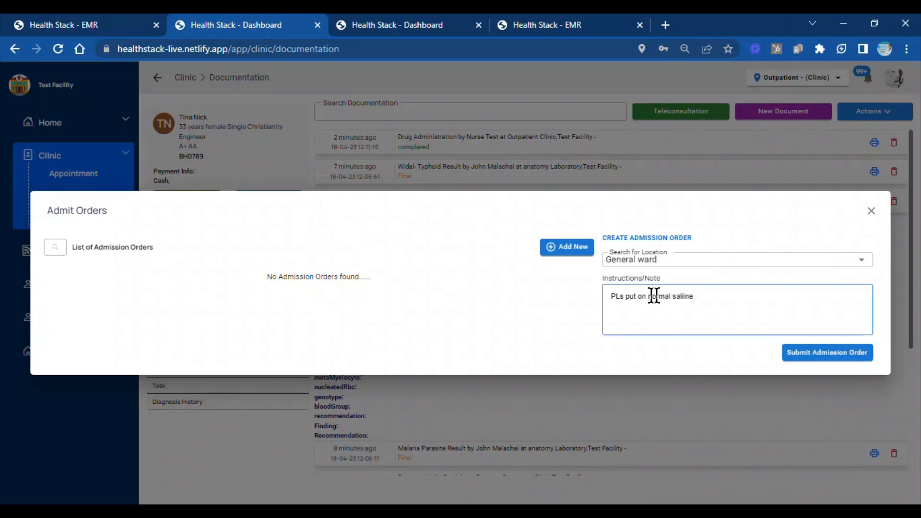
pyautogui.click(798, 359)
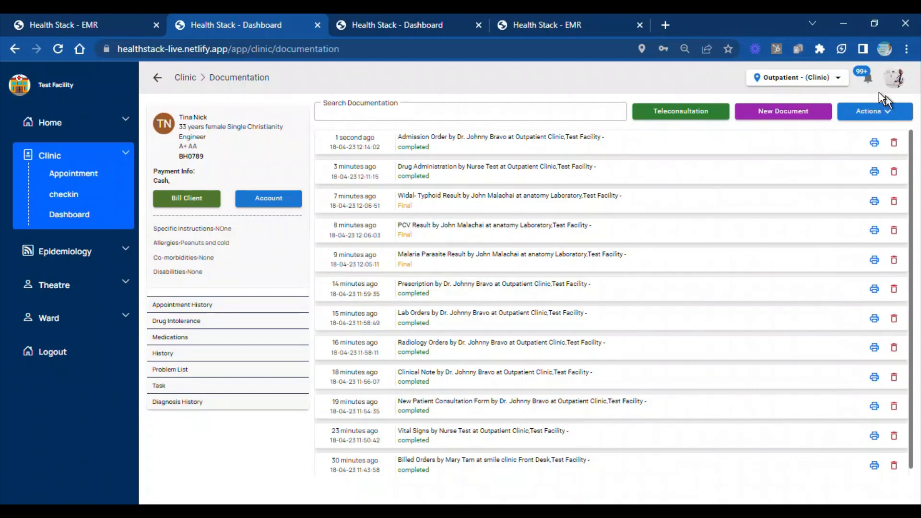
# Log out of the doctor's account and log in with the nurse's e-mail
pyautogui.click(894, 78)
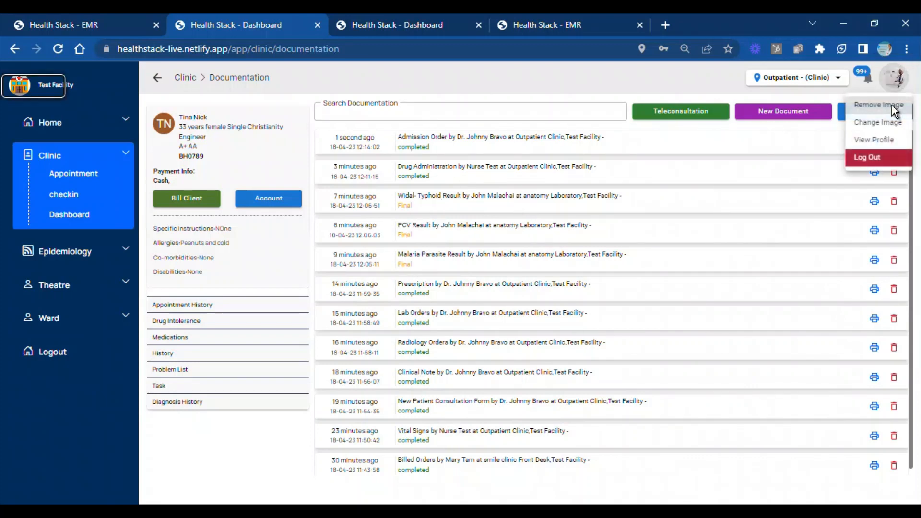
pyautogui.click(878, 157)
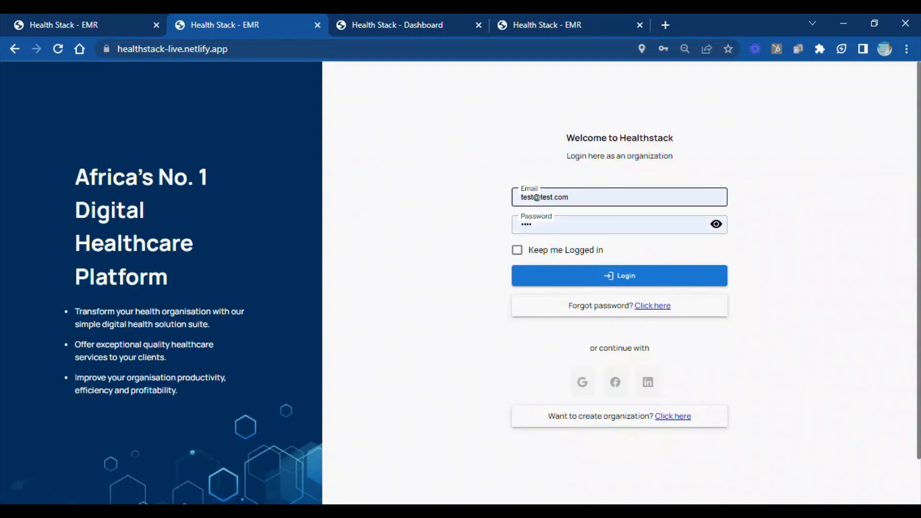
pyautogui.moveTo(533, 197); pyautogui.dragTo(484, 202)
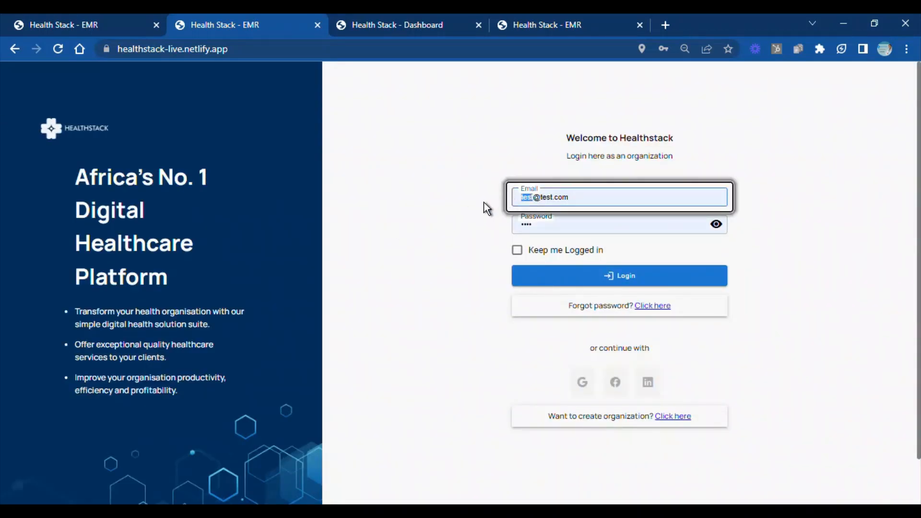
pyautogui.write('nuse')
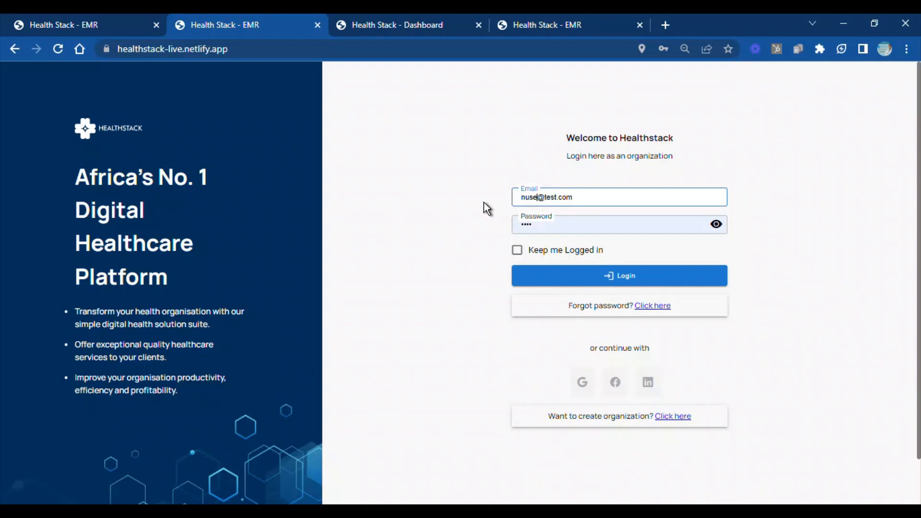
pyautogui.click(537, 276)
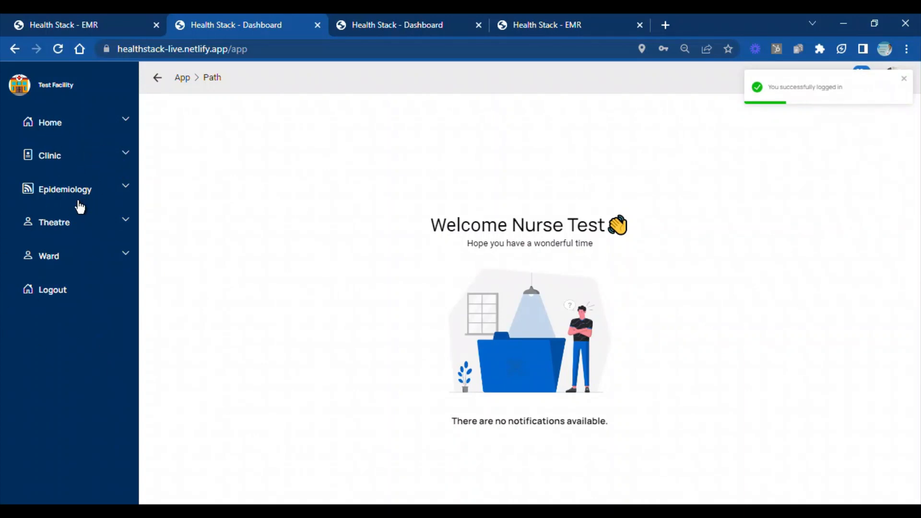
# Try to open the Ward module's admission list as the nurse
pyautogui.click(129, 223)
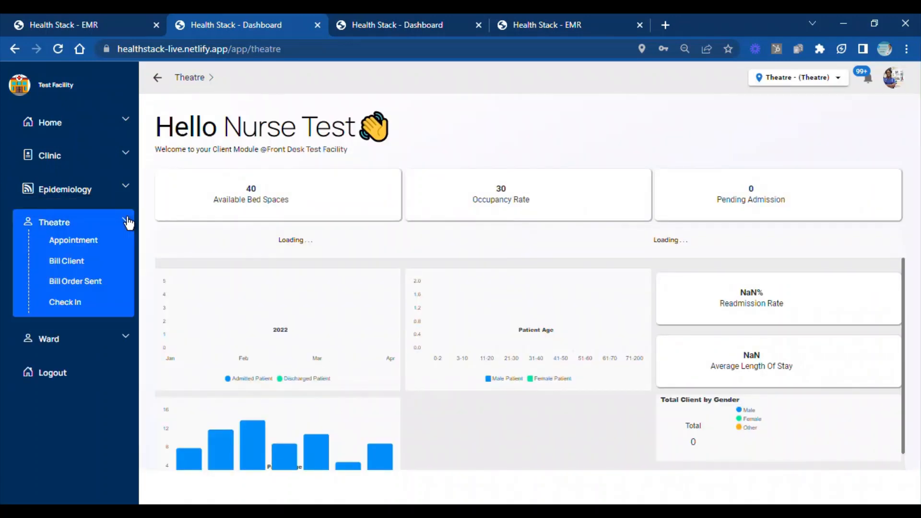
pyautogui.click(128, 259)
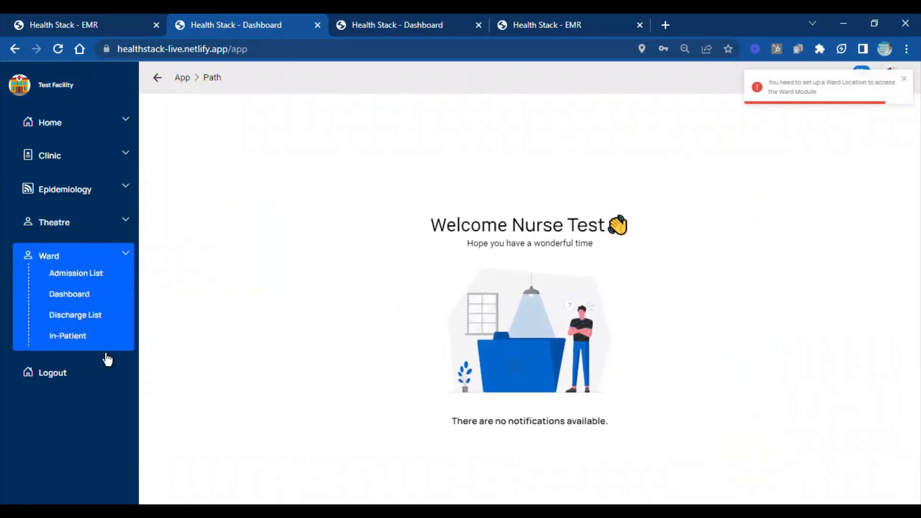
pyautogui.click(84, 281)
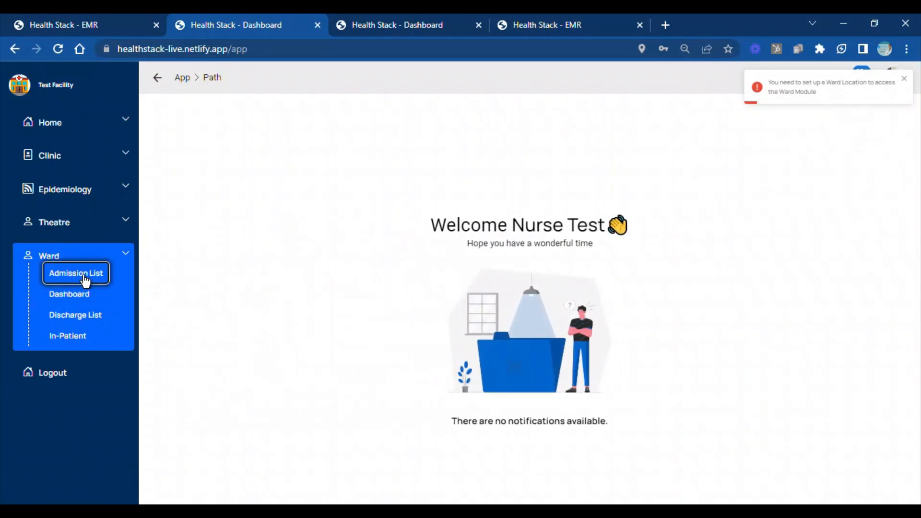
# In the first browser tab, log in with the prefilled administrator account and open the list of employees
pyautogui.click(35, 22)
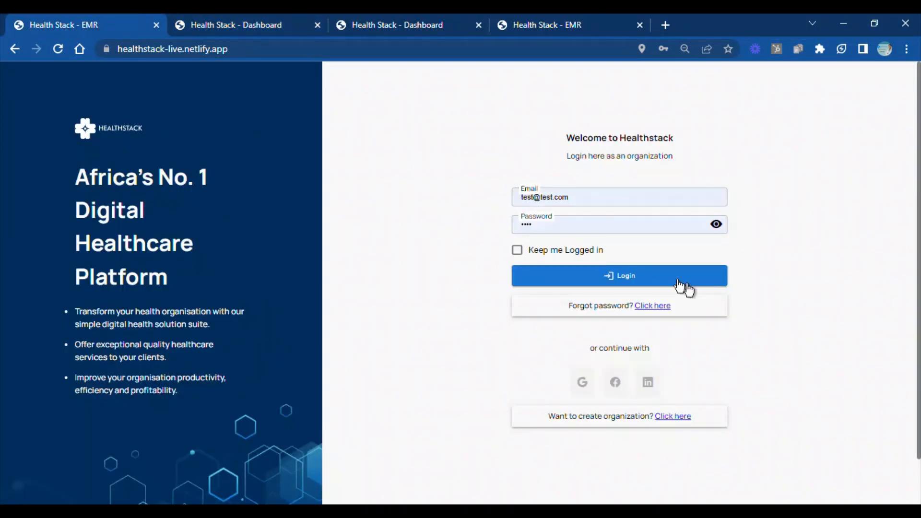
pyautogui.click(619, 283)
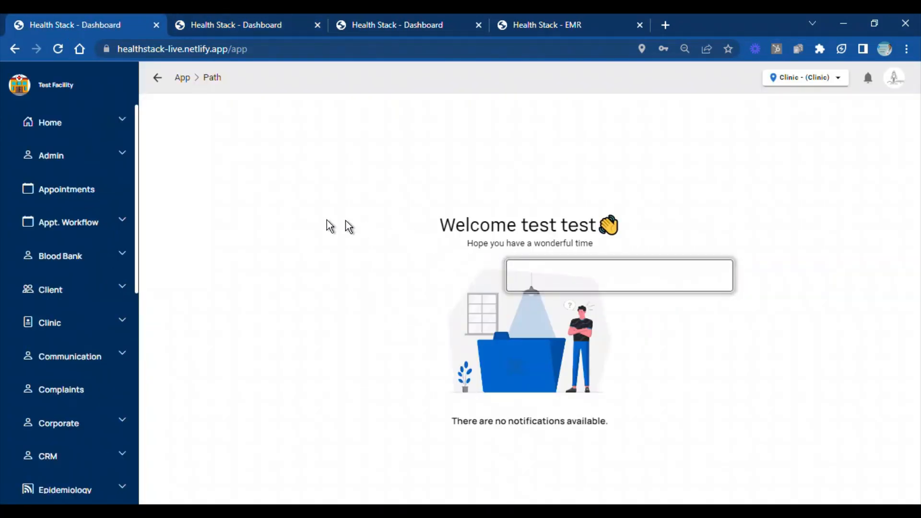
pyautogui.click(122, 161)
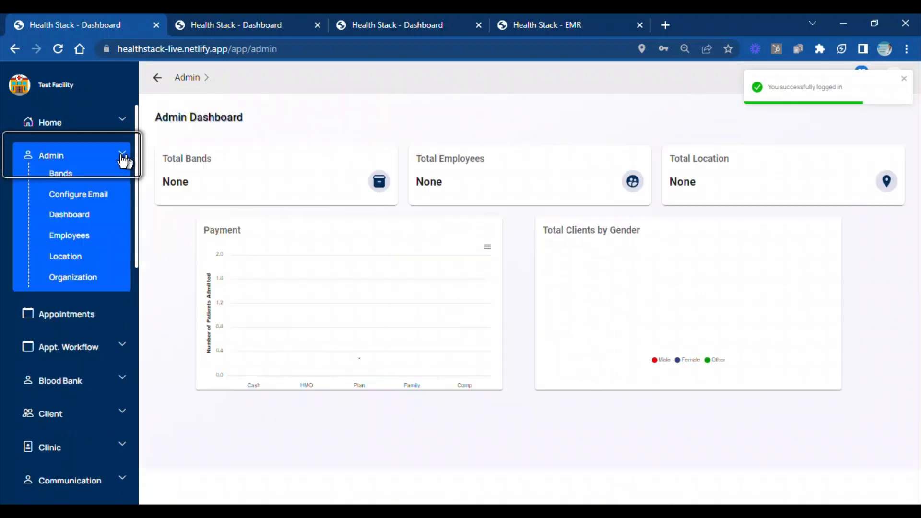
pyautogui.click(72, 238)
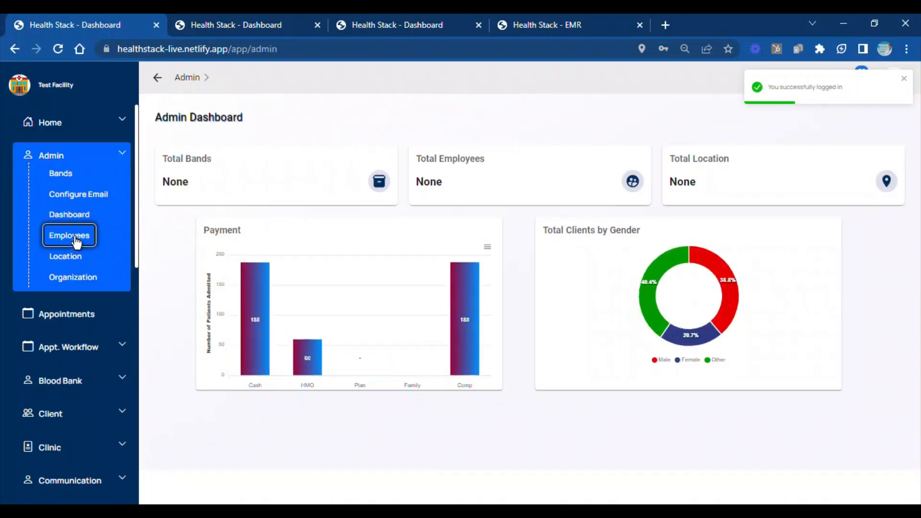
# Search the employees for "nr" and open the nurse's employee details
pyautogui.click(156, 115)
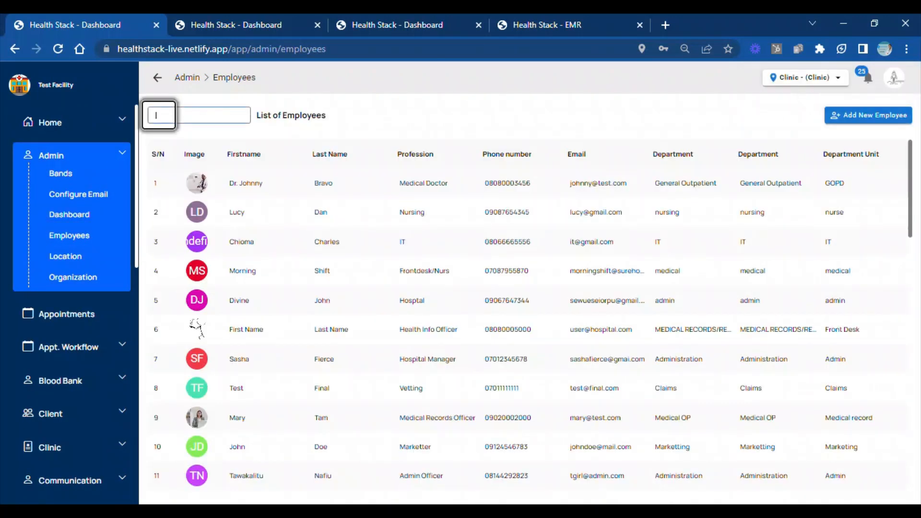
pyautogui.write('nu')
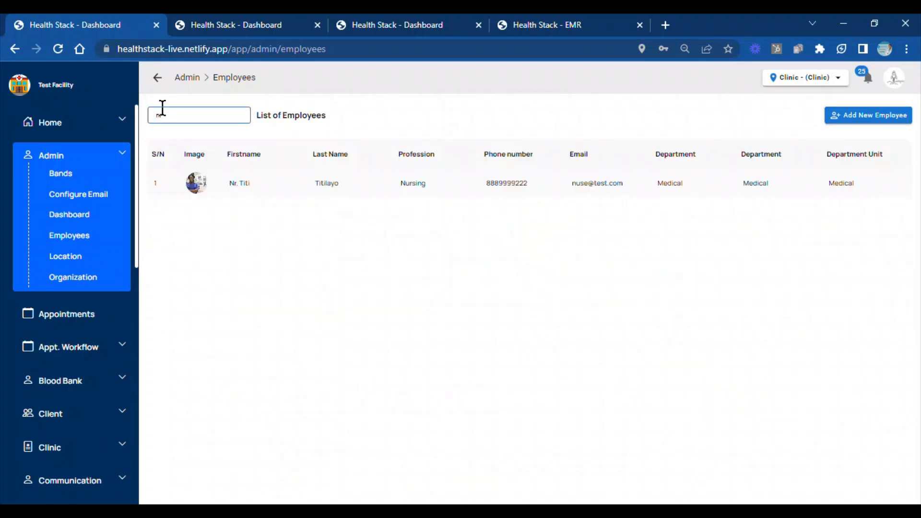
pyautogui.click(249, 186)
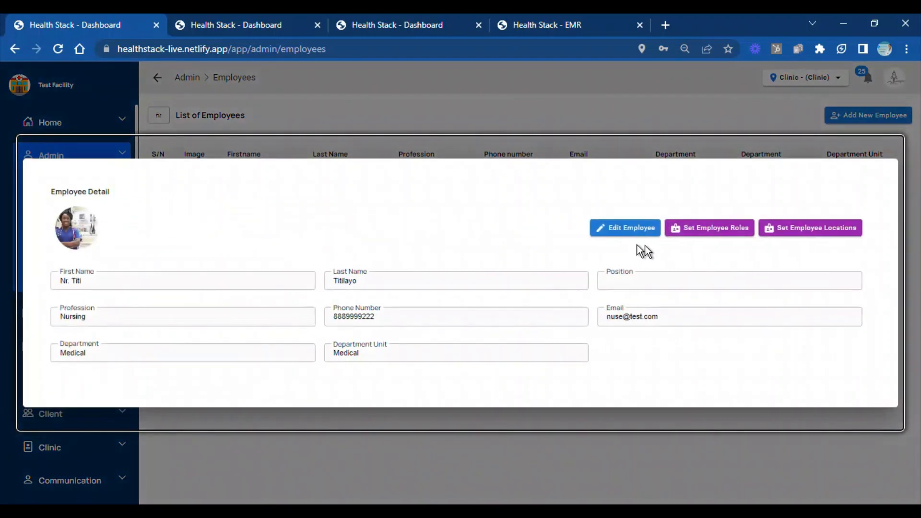
# Add Ward to the nurse's employee locations, confirm the update and dismiss the notification
pyautogui.click(785, 233)
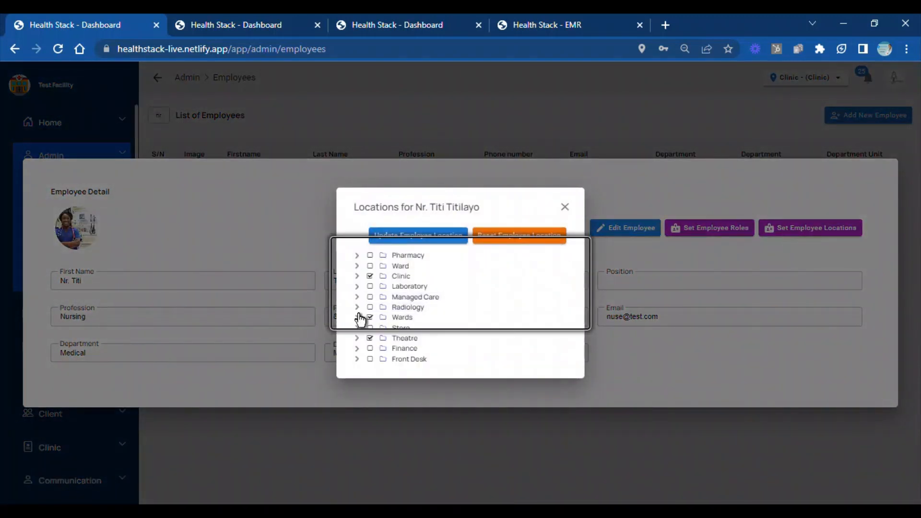
pyautogui.click(370, 266)
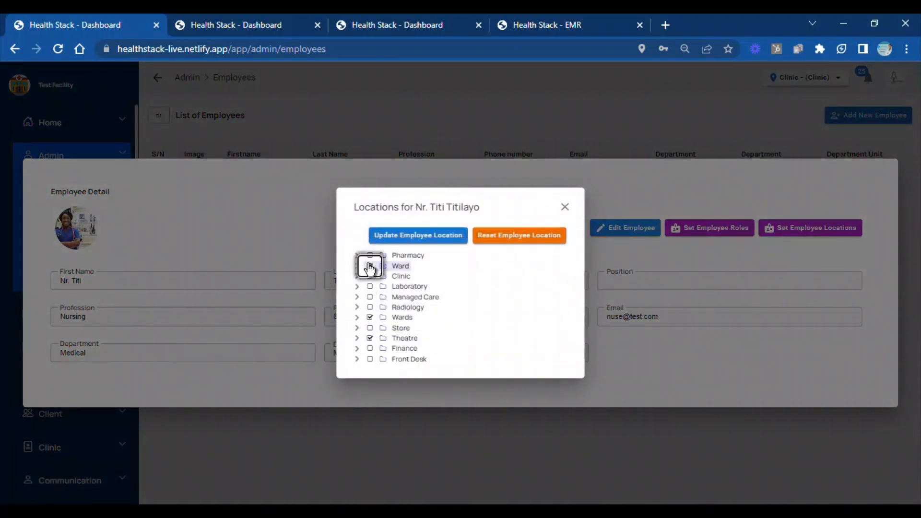
pyautogui.click(399, 238)
pyautogui.click(601, 322)
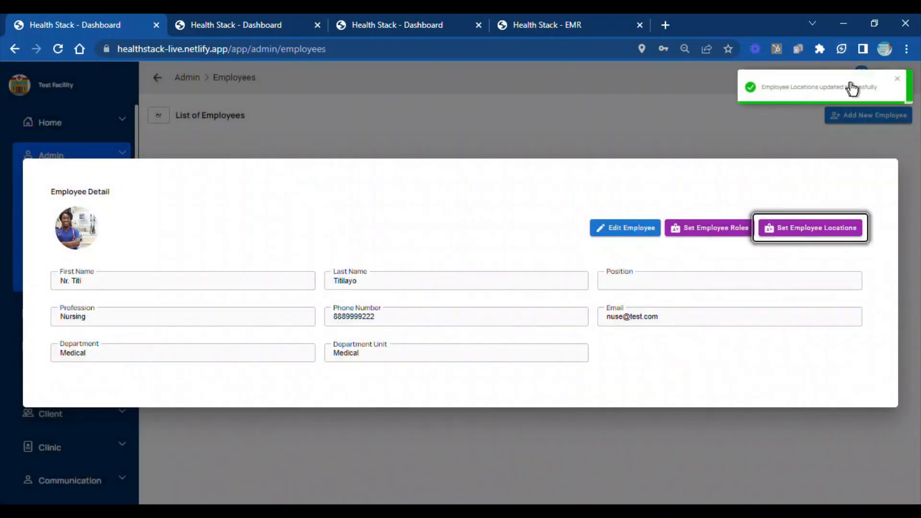
pyautogui.click(905, 84)
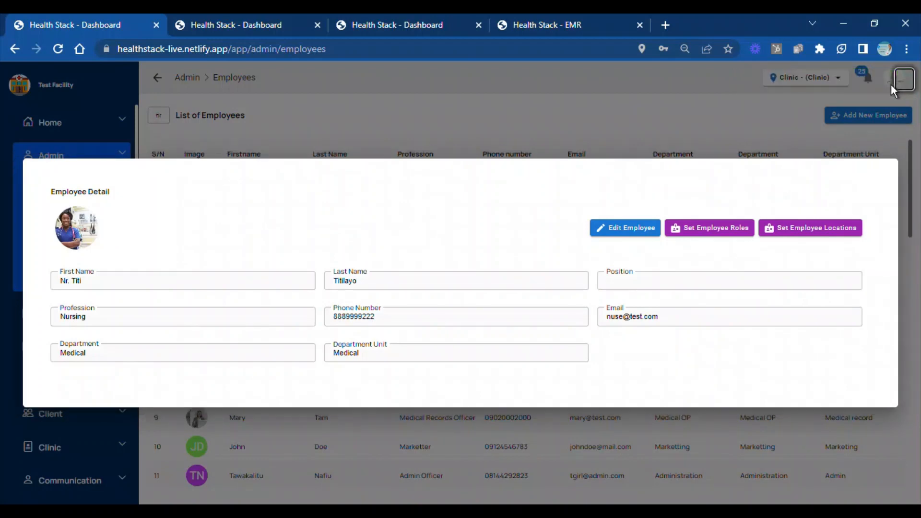
# Close the nurse's employee details and log out of the administrator account
pyautogui.click(891, 85)
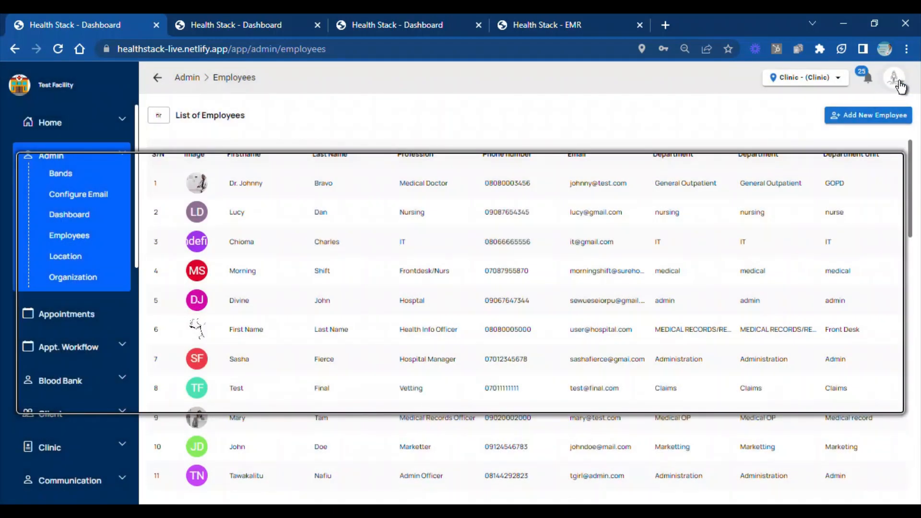
pyautogui.click(901, 86)
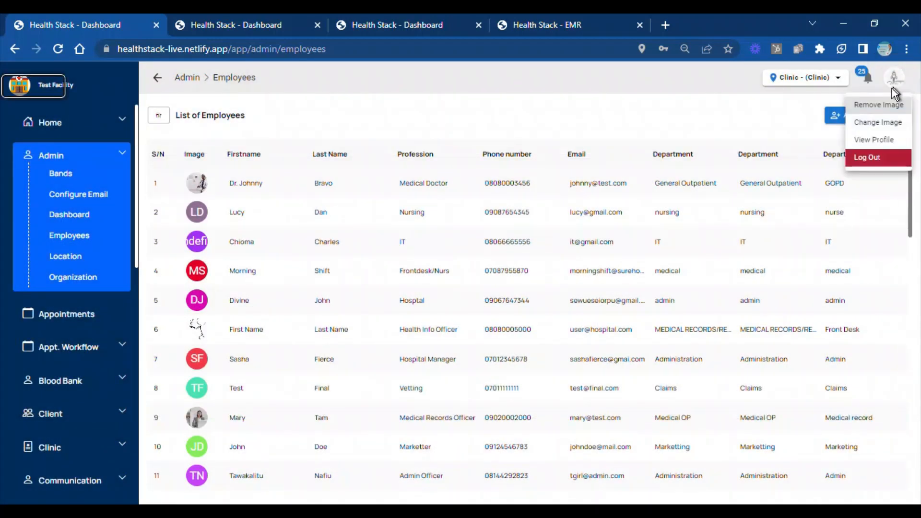
pyautogui.click(872, 167)
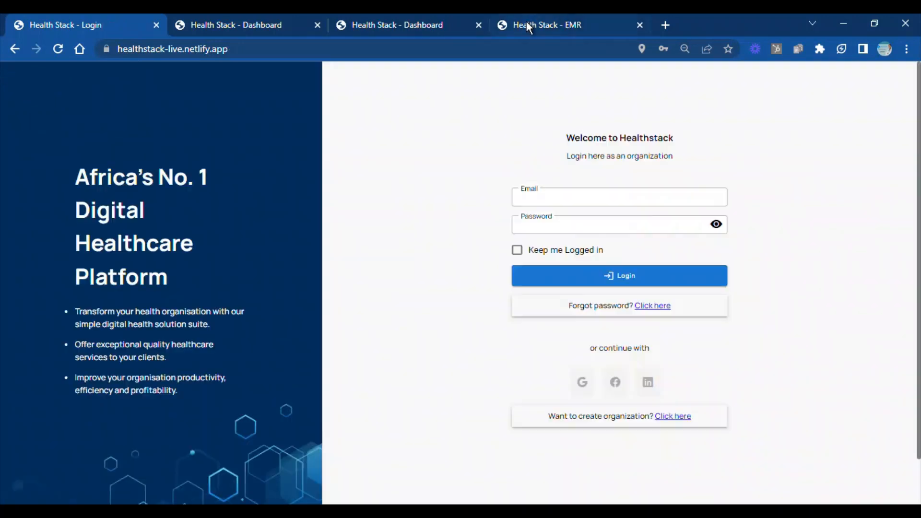
# In the second browser tab, try to open the ward admission list as the nurse and reload the page
pyautogui.click(207, 22)
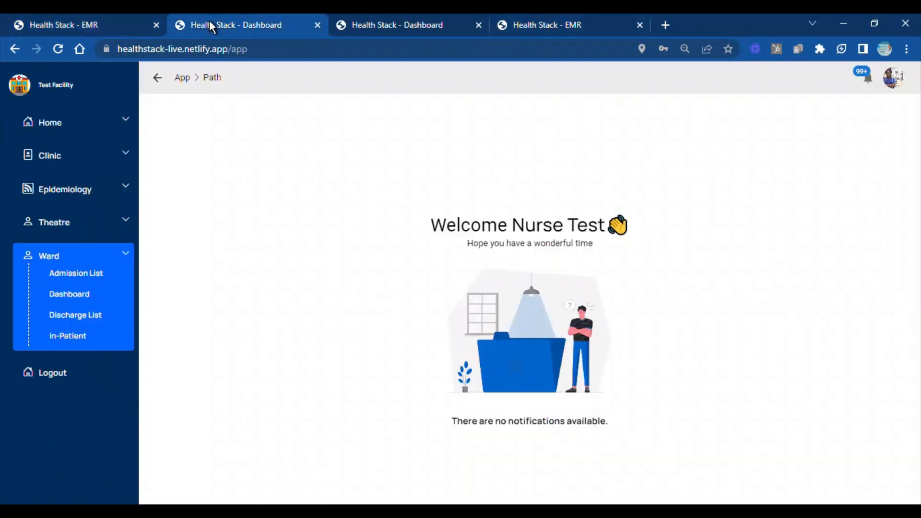
pyautogui.click(85, 273)
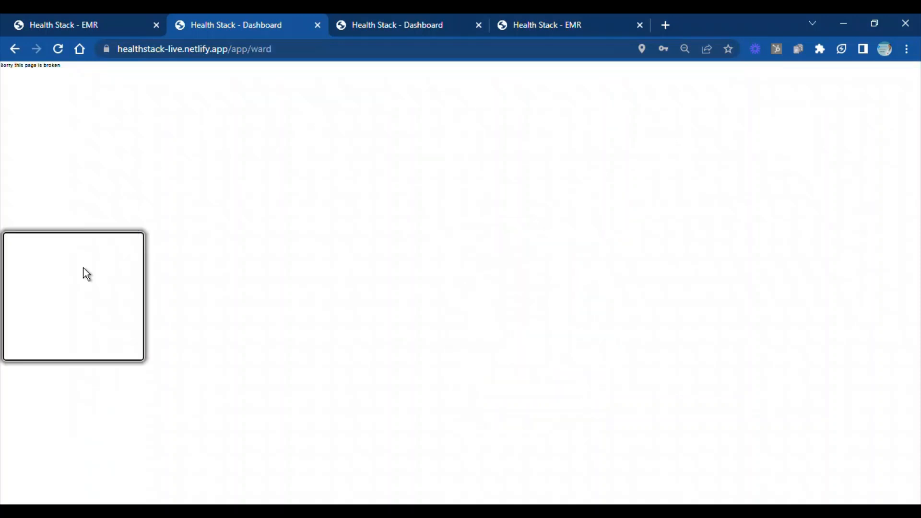
pyautogui.click(59, 48)
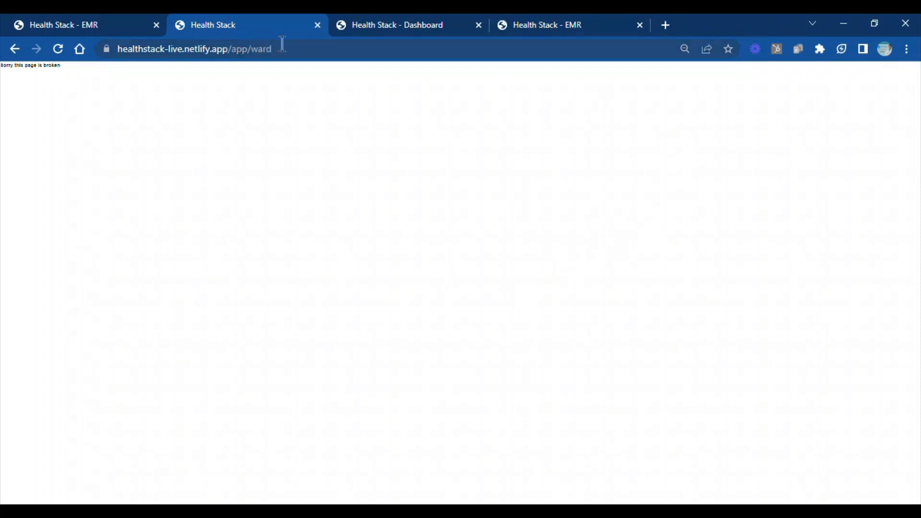
# Load the site's home address healthstack-live.netlify.app in the second browser tab
pyautogui.moveTo(283, 43); pyautogui.dragTo(236, 47)
pyautogui.press('BackSpace')
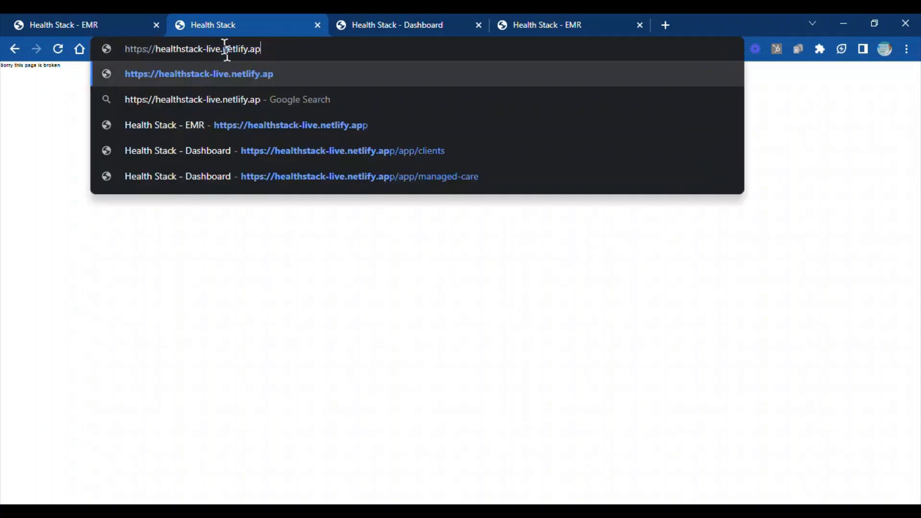
pyautogui.press('Return')
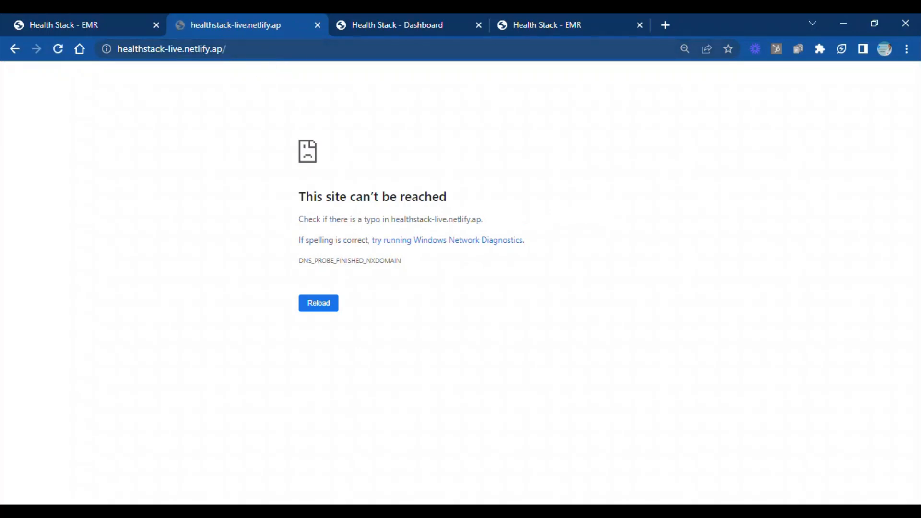
pyautogui.click(223, 49)
pyautogui.press('End')
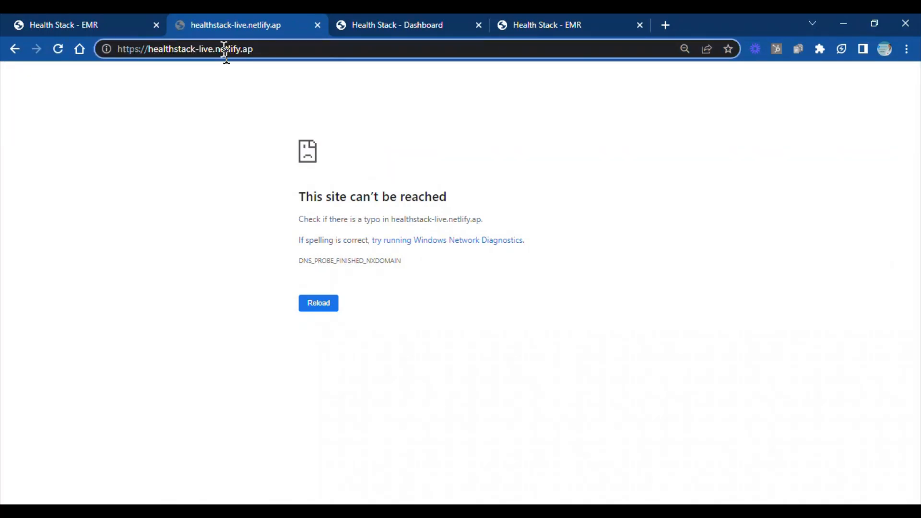
pyautogui.write('p')
pyautogui.press('Return')
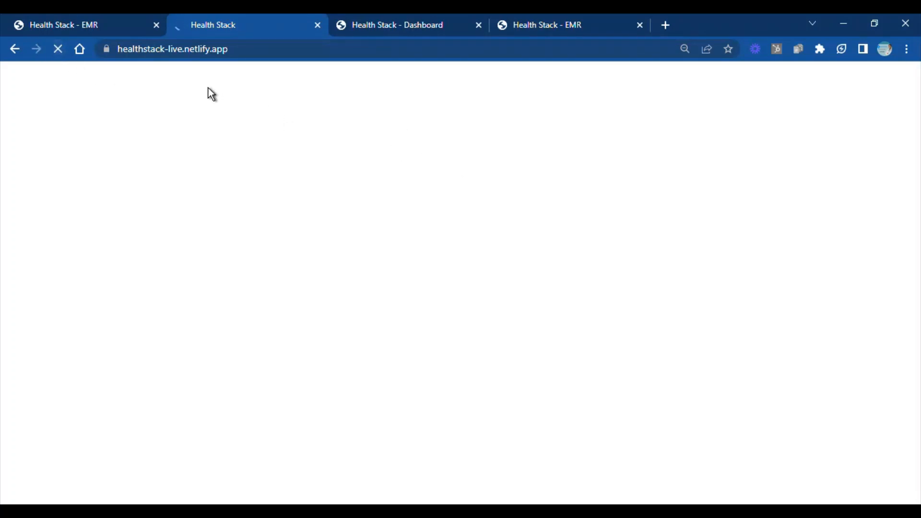
# Switch to the third browser tab and log out of the lab scientist's account
pyautogui.click(393, 22)
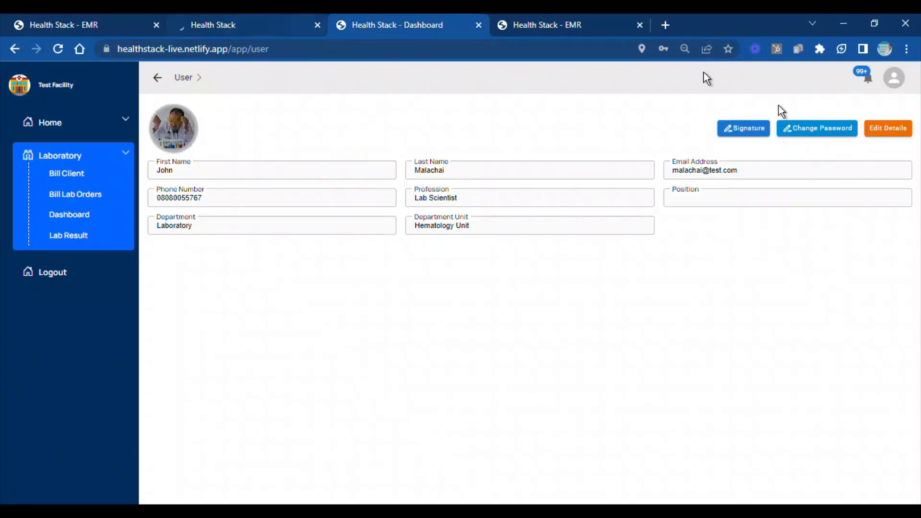
pyautogui.click(901, 82)
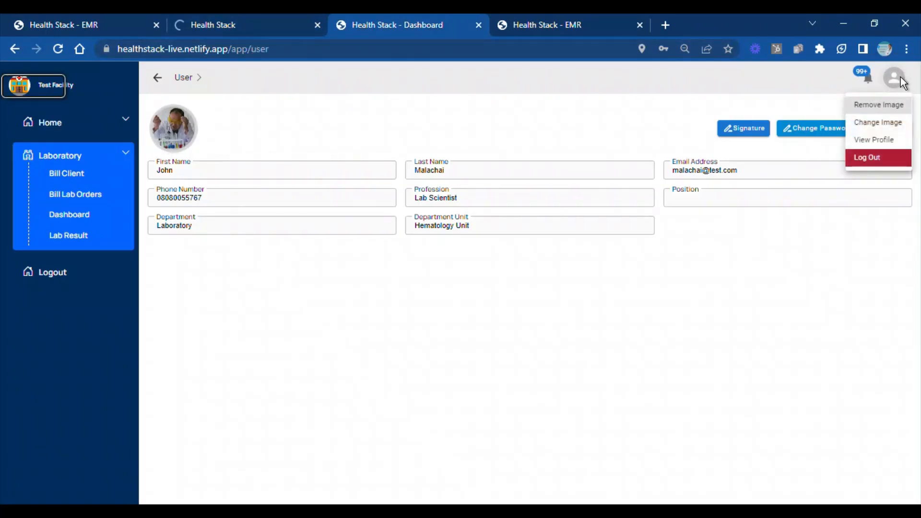
pyautogui.click(887, 158)
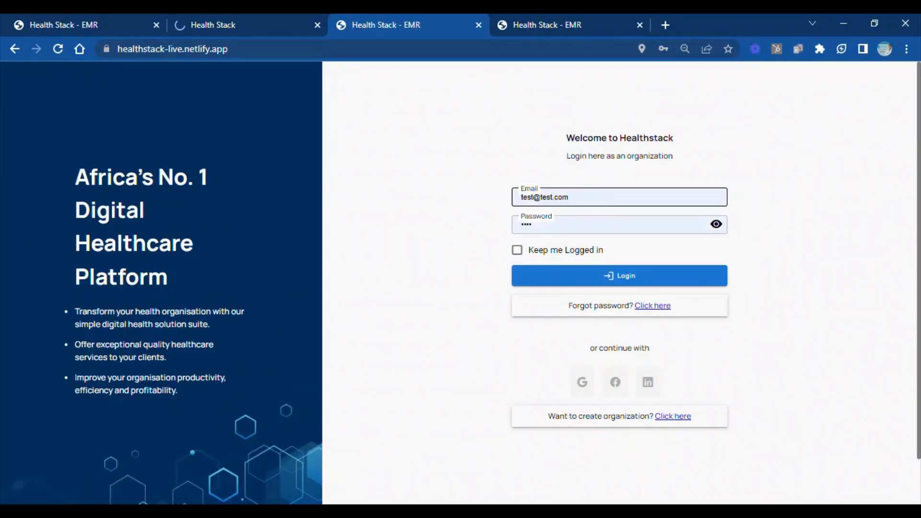
# Replace the prefilled login e-mail with the nurse's e-mail and log in with the prefilled password
pyautogui.doubleClick(528, 197)
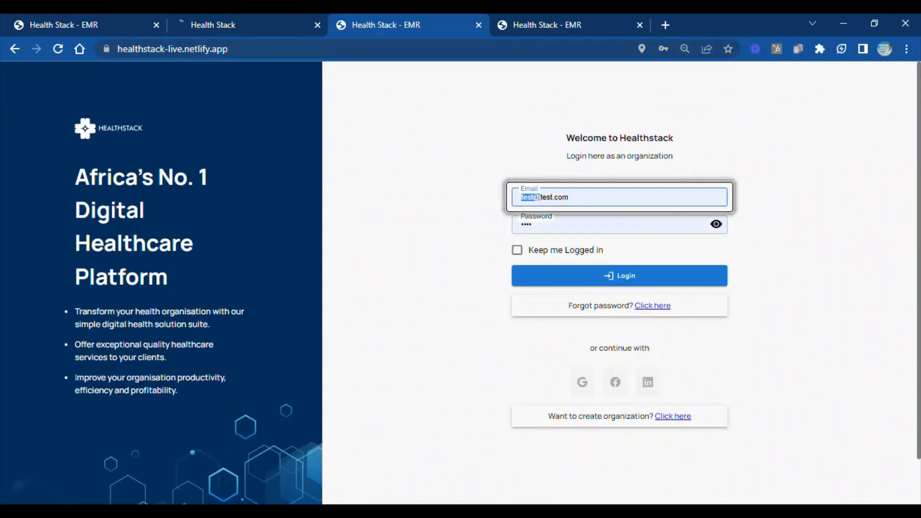
pyautogui.click(536, 197)
pyautogui.write('n')
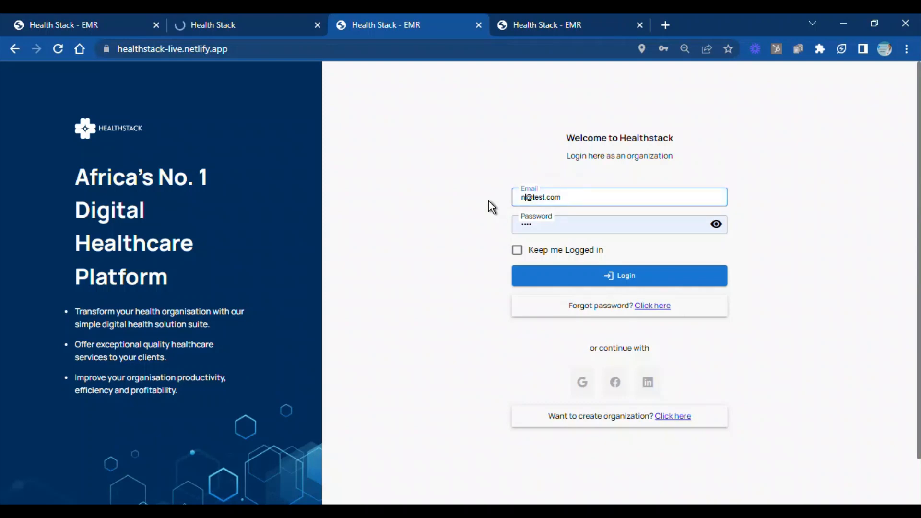
pyautogui.write('use')
pyautogui.click(540, 277)
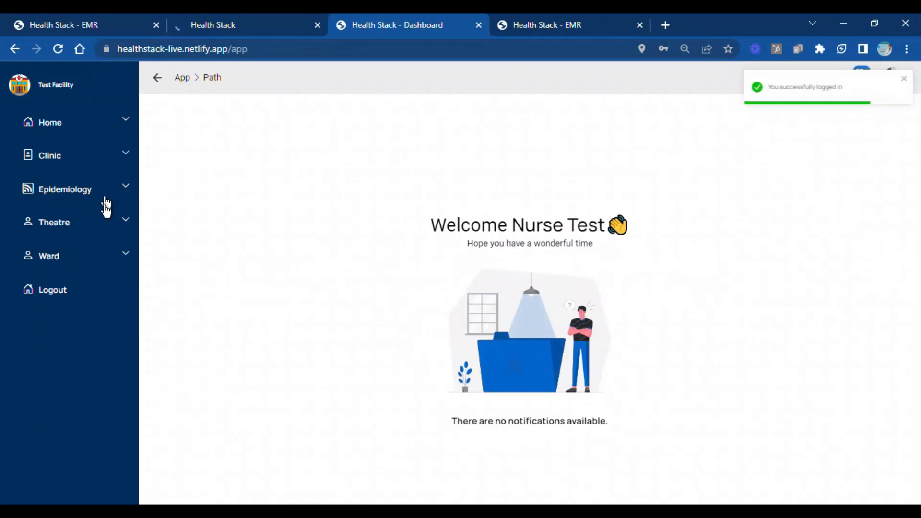
# Open the ward's admission list and switch the ward location to General ward
pyautogui.click(126, 260)
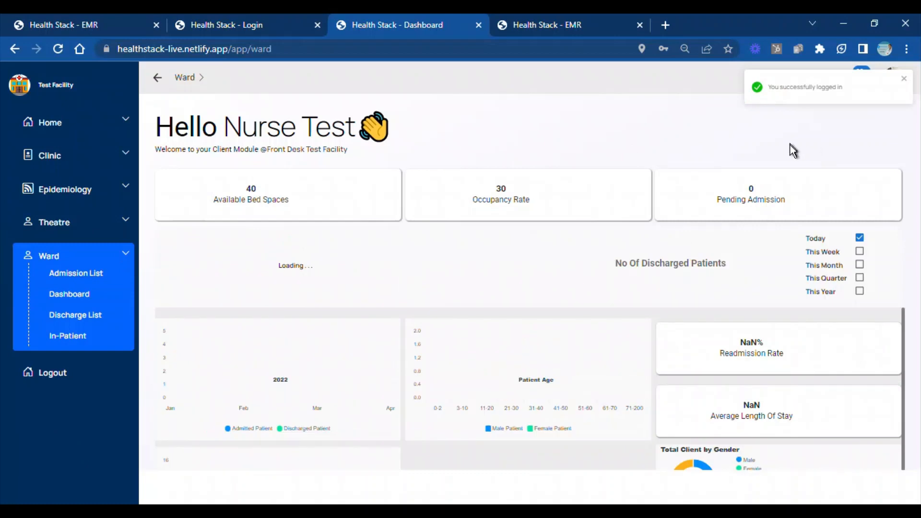
pyautogui.click(86, 275)
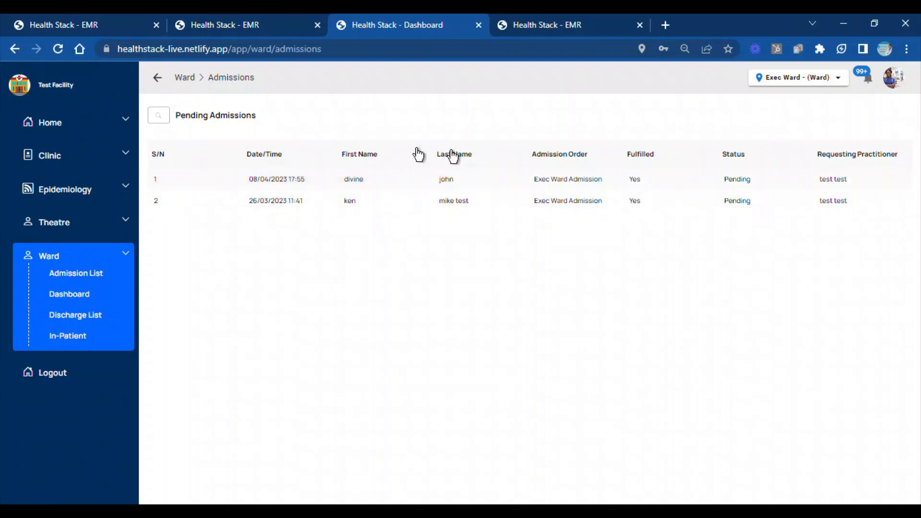
pyautogui.click(837, 78)
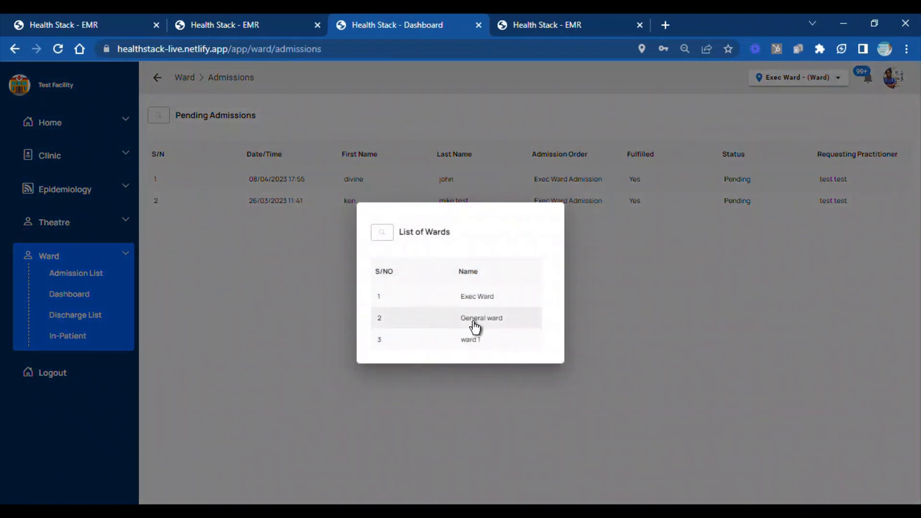
pyautogui.click(473, 323)
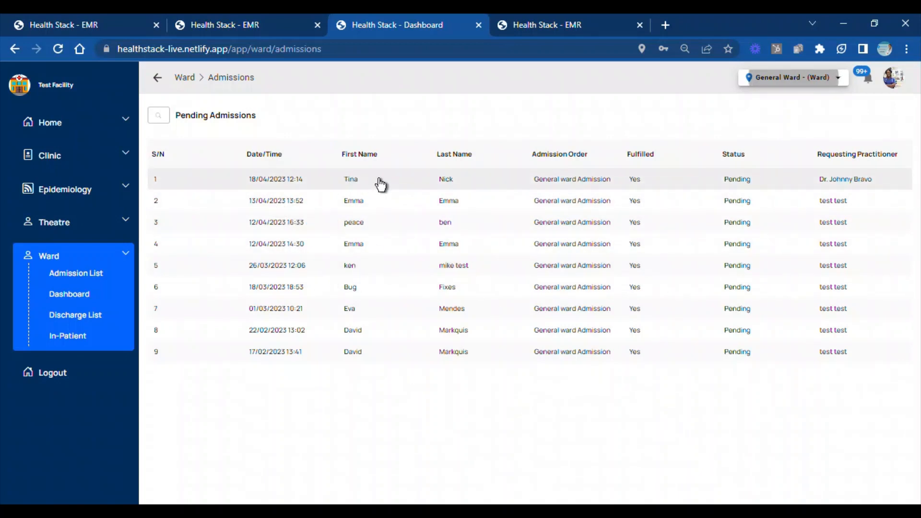
# Open the client's newest pending General ward admission, review the instructions, assign bed 2 and admit the client
pyautogui.click(580, 187)
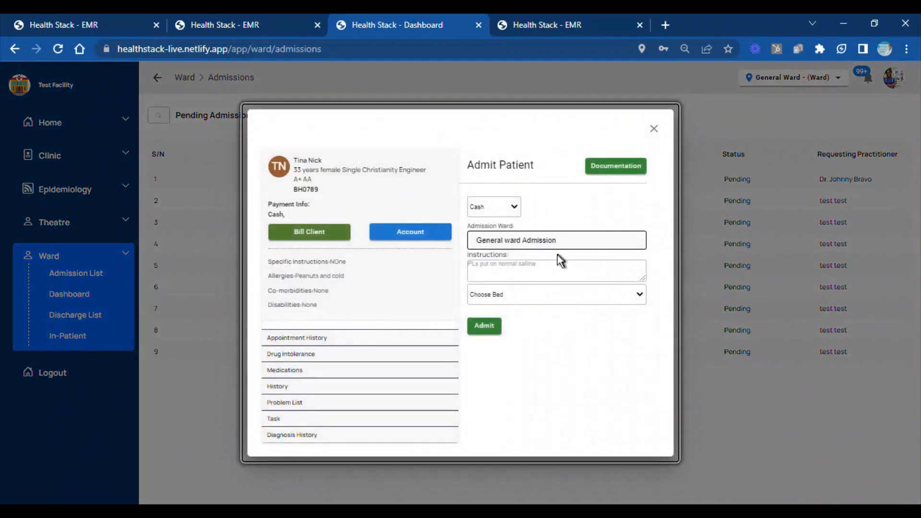
pyautogui.moveTo(537, 265); pyautogui.dragTo(469, 272)
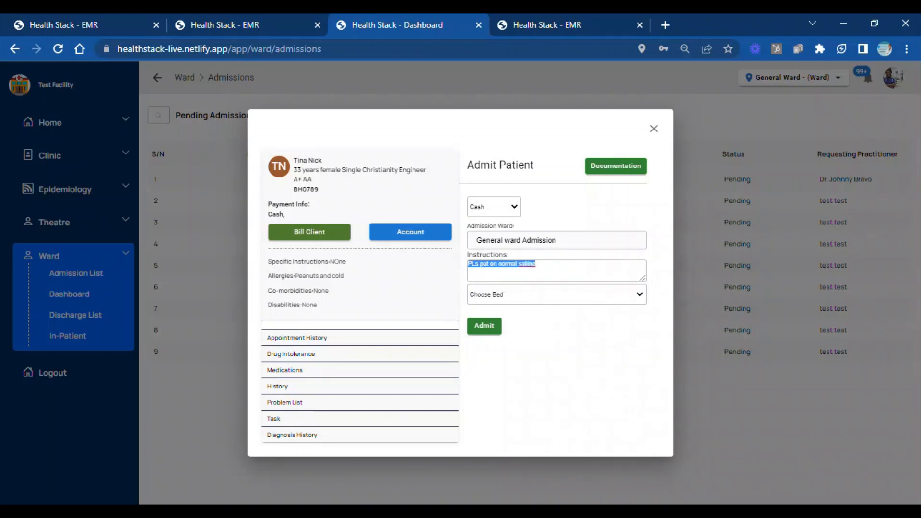
pyautogui.click(592, 207)
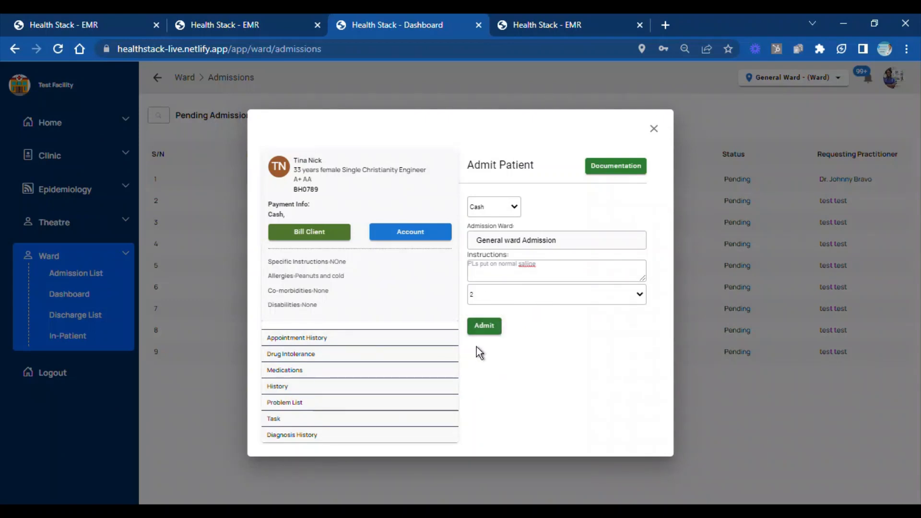
pyautogui.click(485, 328)
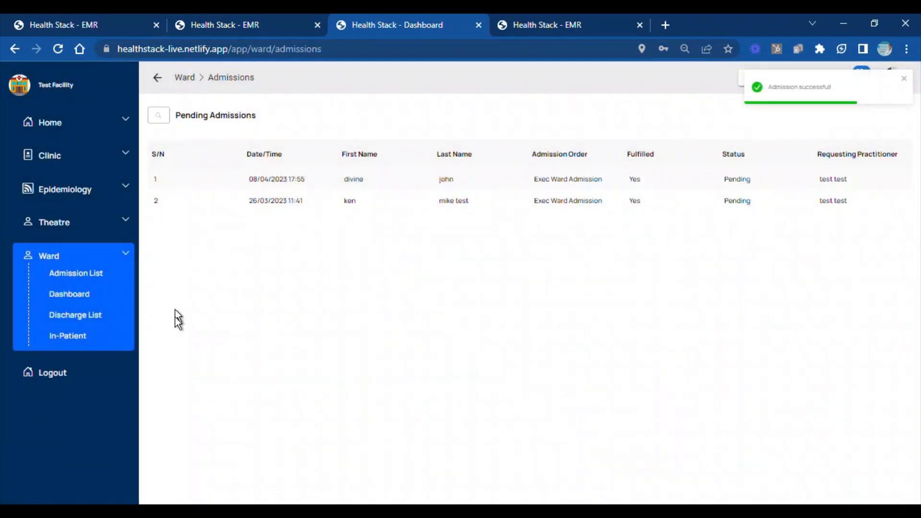
# Open the admitted client's documentation from the inpatient list and start a new Doctor Note
pyautogui.click(80, 341)
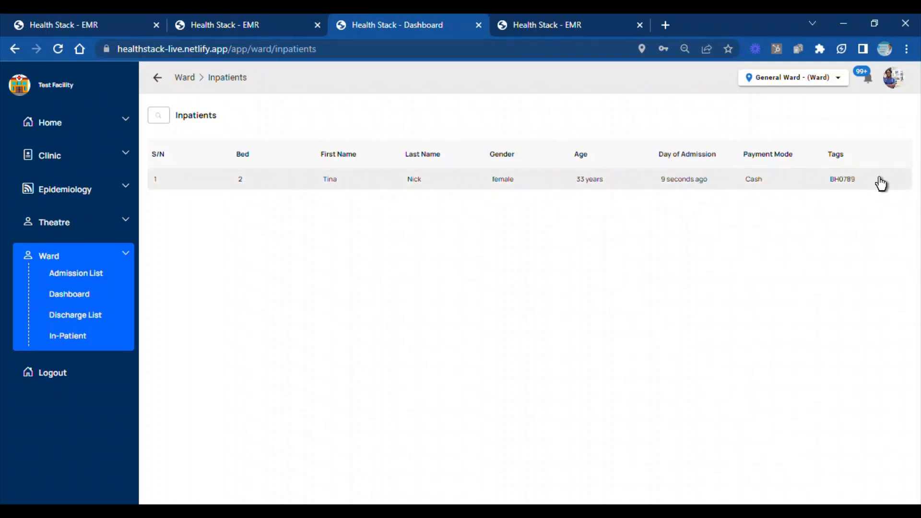
pyautogui.click(557, 185)
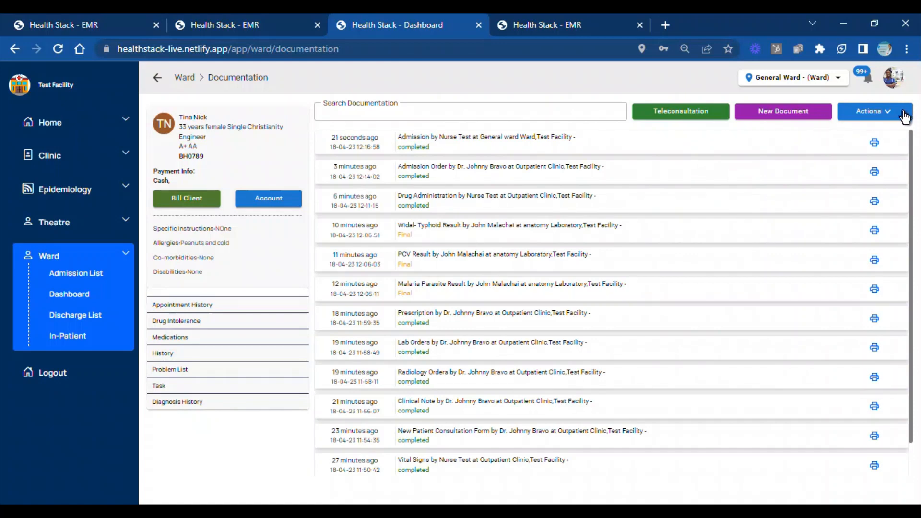
pyautogui.click(809, 116)
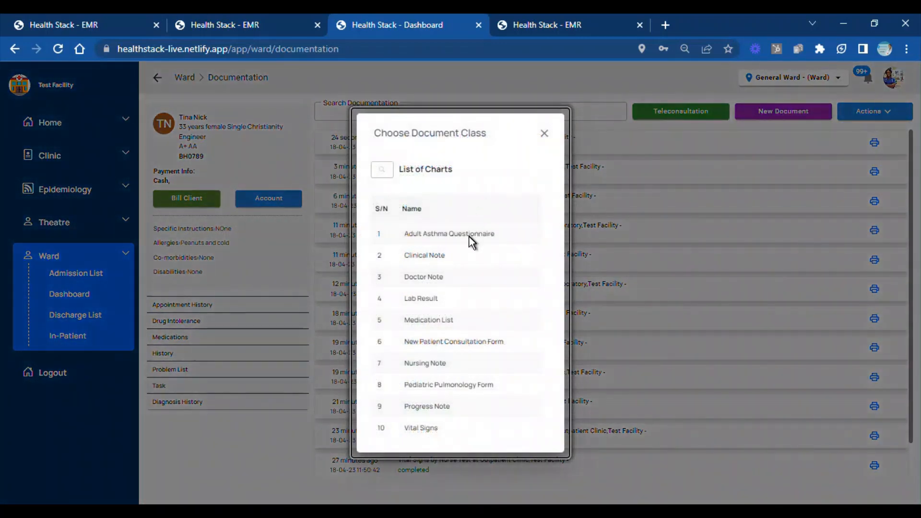
pyautogui.click(434, 277)
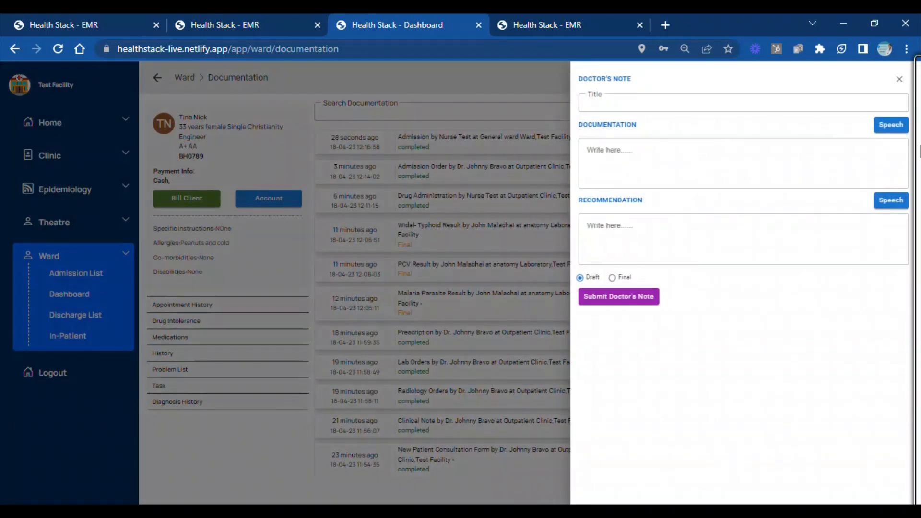
# Dictate the note's documentation by speech, about caring for an inpatient and demonstrating the speech feature, and stop the recording
pyautogui.click(893, 126)
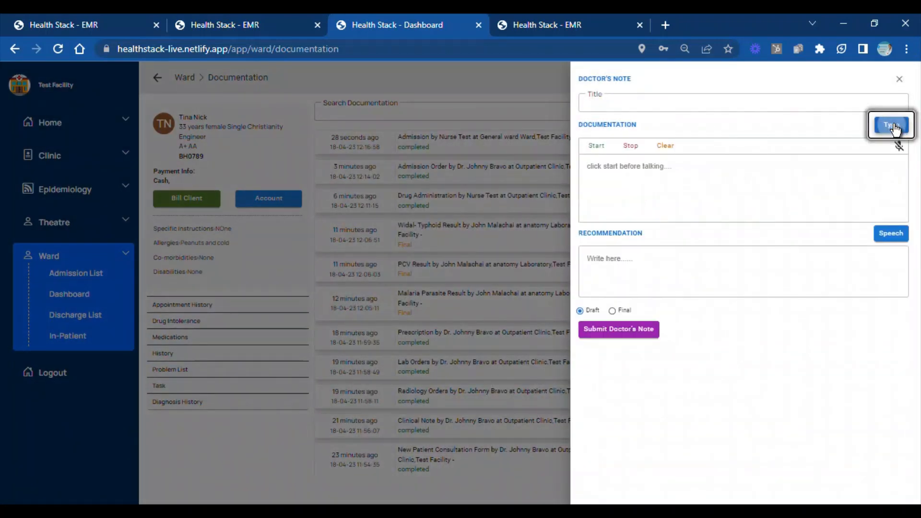
pyautogui.click(596, 146)
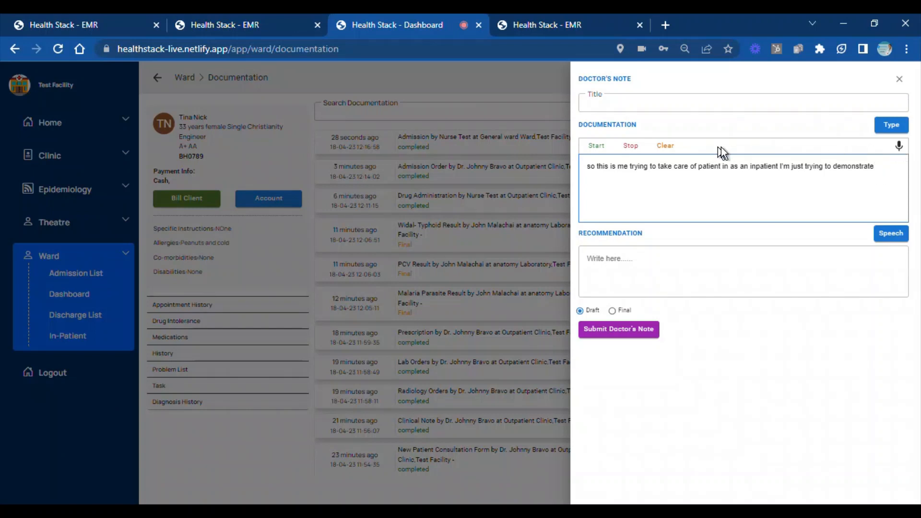
pyautogui.click(631, 148)
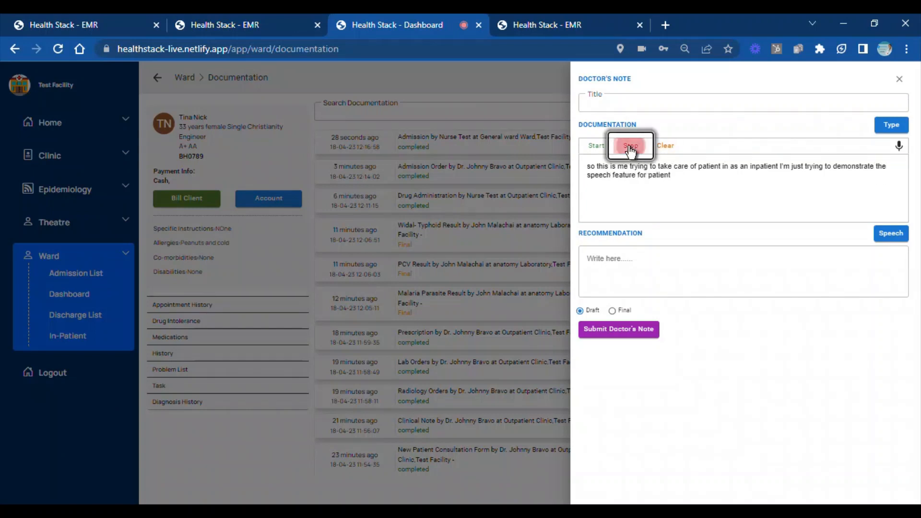
# Enter "yes" as the note's recommendation and title the note "Patient" followed by the client's first name
pyautogui.click(624, 271)
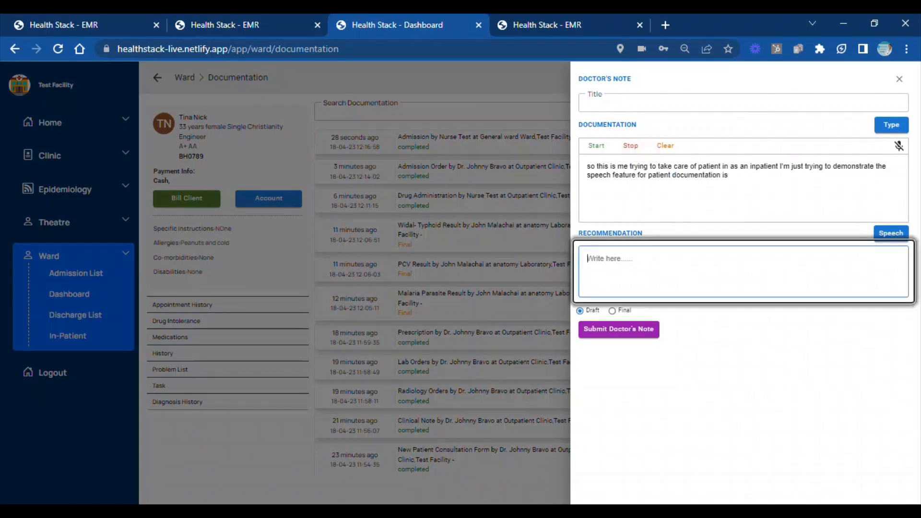
pyautogui.write('yes')
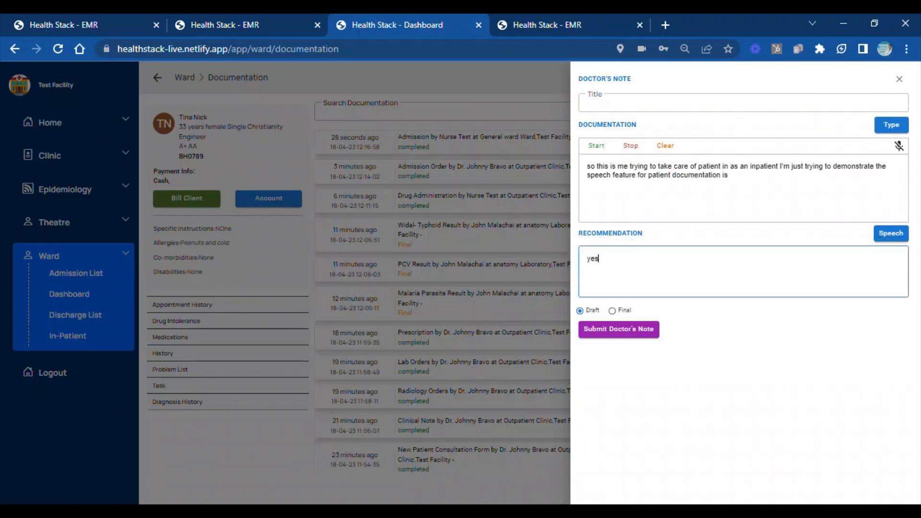
pyautogui.click(658, 98)
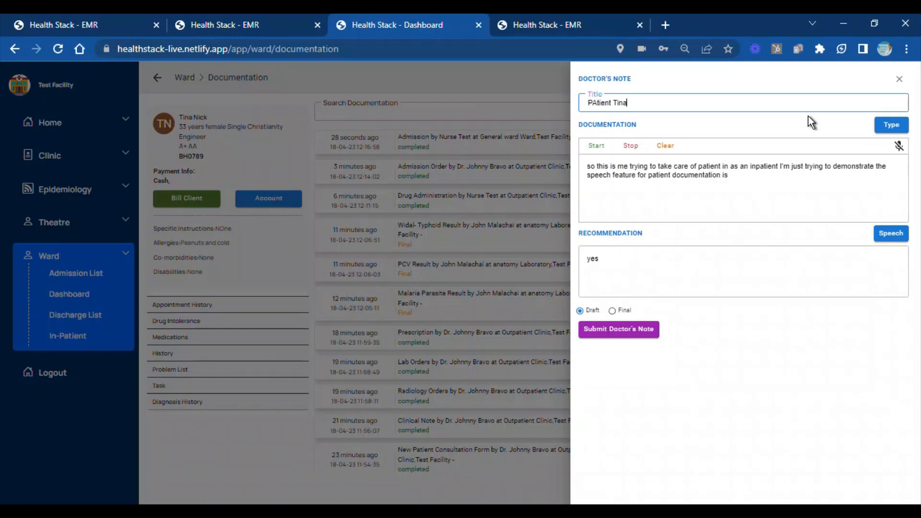
# Mark the doctor's note as Final, submit it, confirm the save and close the note form
pyautogui.click(612, 311)
pyautogui.click(615, 331)
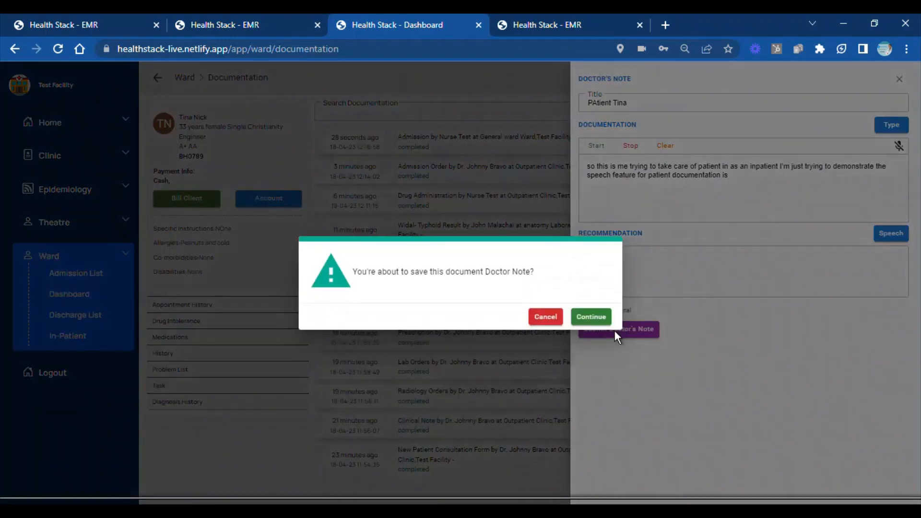
pyautogui.click(592, 317)
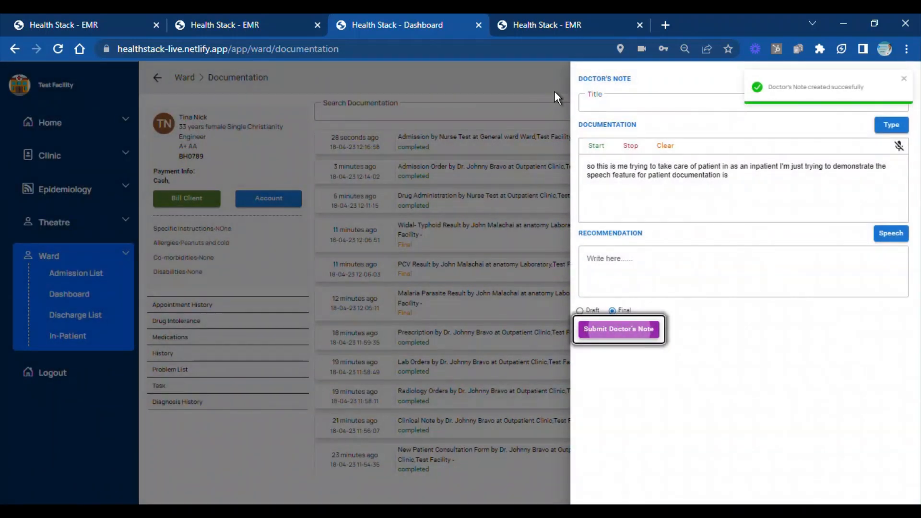
pyautogui.click(907, 79)
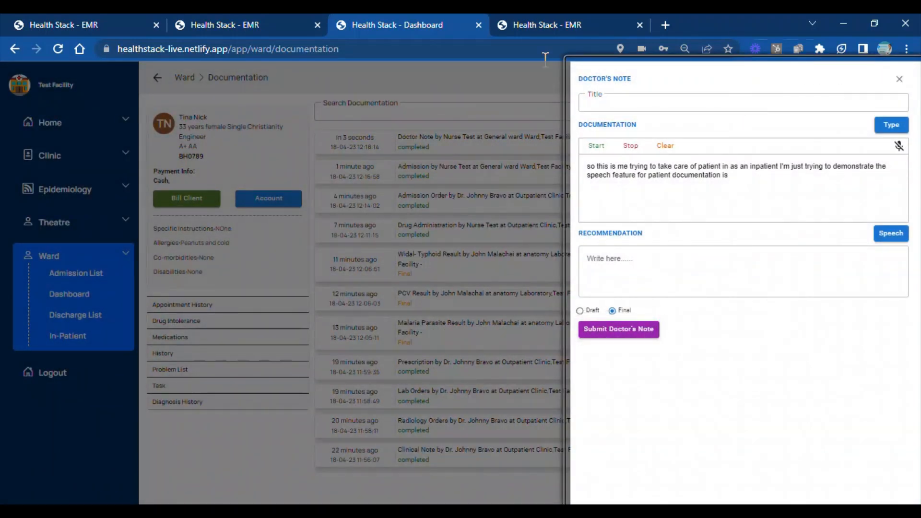
pyautogui.doubleClick(492, 63)
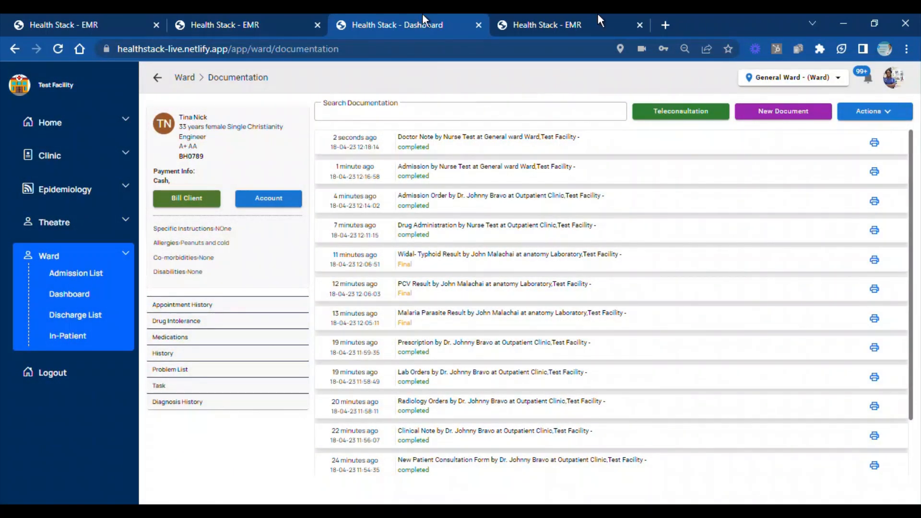
# Log in to the organization's test account with the saved credentials and open the Radiology module's list of pending tests for billing
pyautogui.click(104, 17)
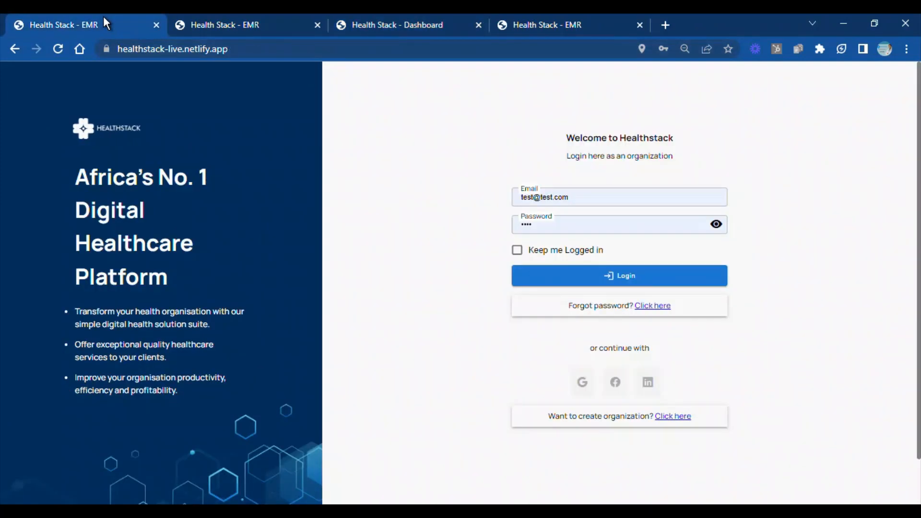
pyautogui.click(614, 282)
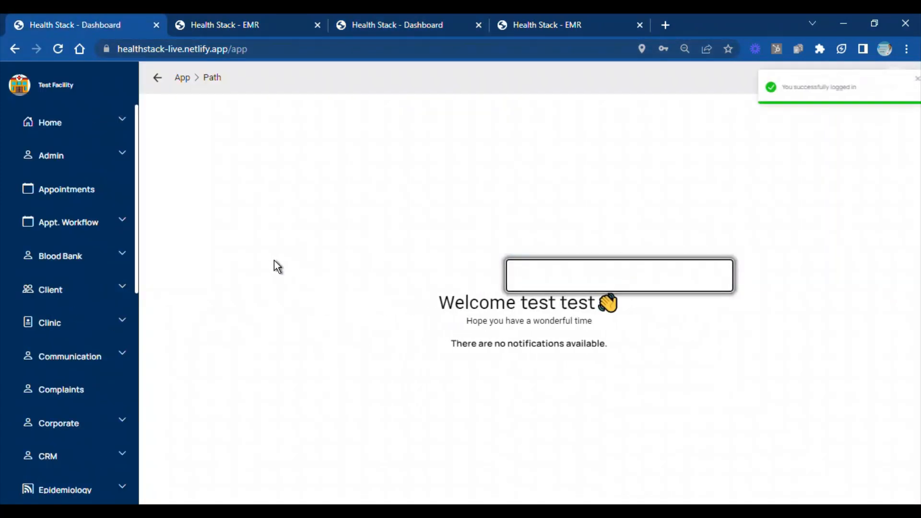
pyautogui.moveTo(137, 241); pyautogui.dragTo(133, 428)
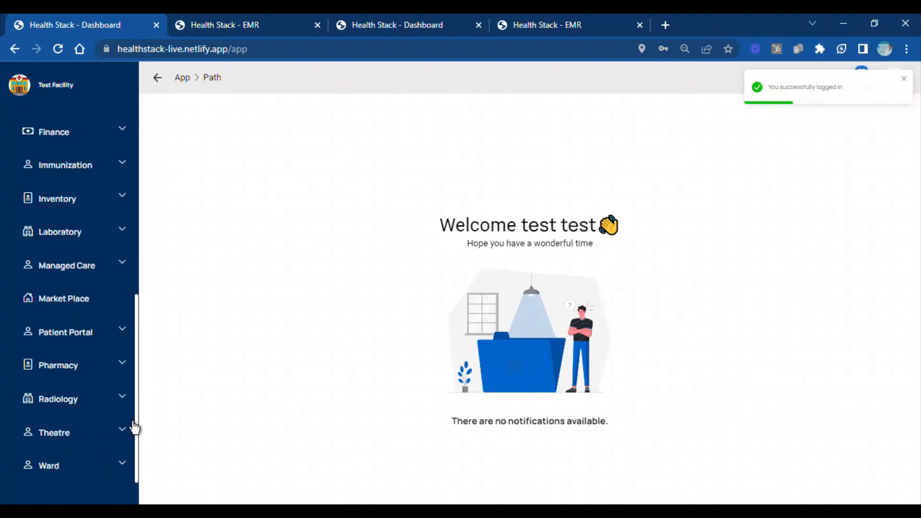
pyautogui.click(122, 400)
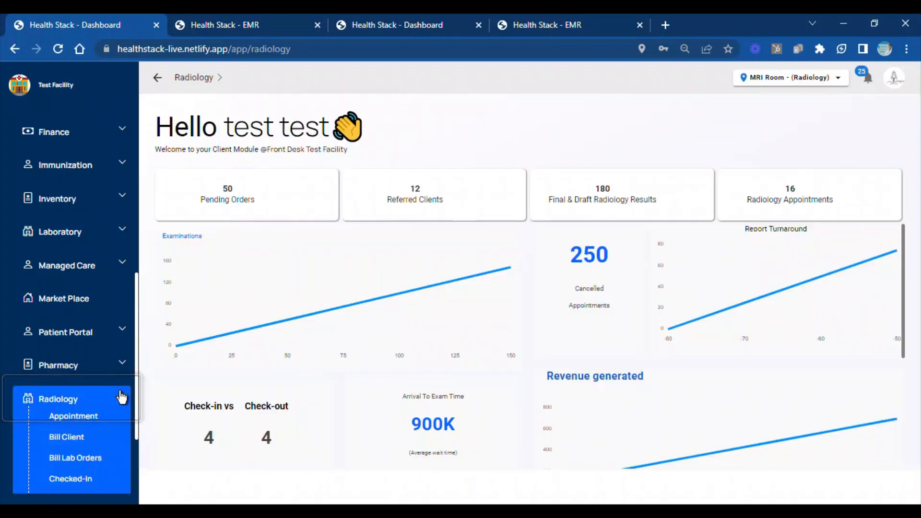
pyautogui.moveTo(138, 385); pyautogui.dragTo(139, 431)
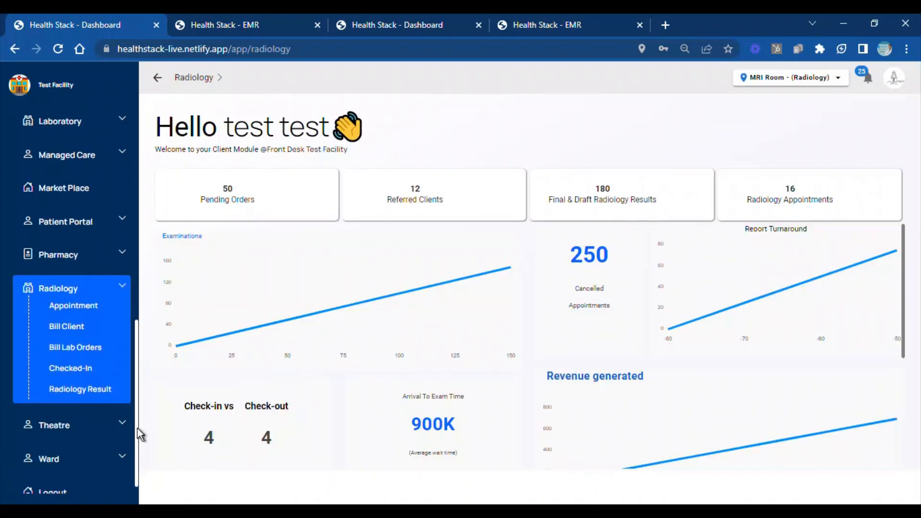
pyautogui.click(75, 349)
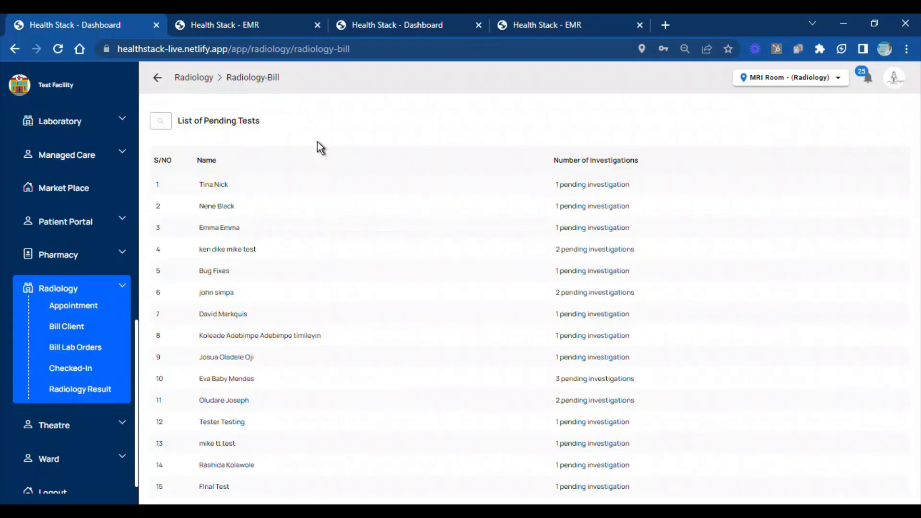
# Bill the client's pending chest x-ray and CT scan order with the Chest Xray imaging service, quantity 1, amount 5000
pyautogui.click(297, 189)
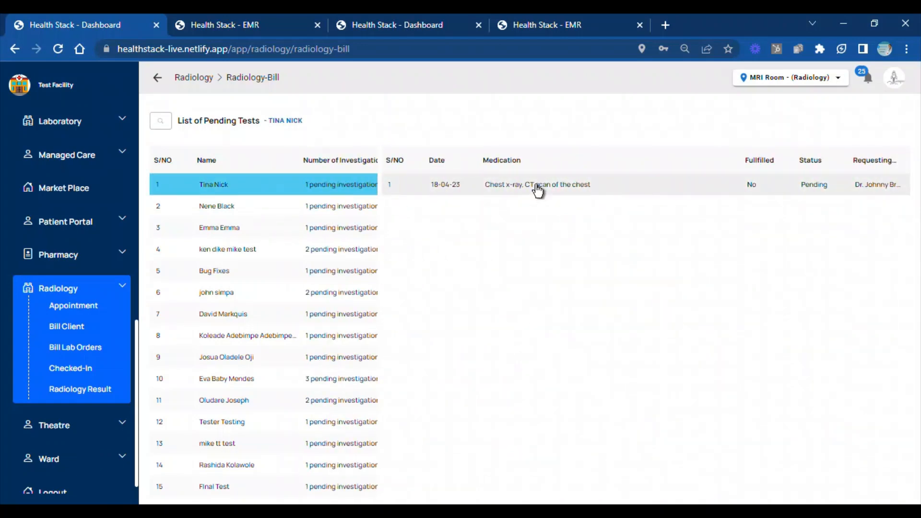
pyautogui.click(537, 191)
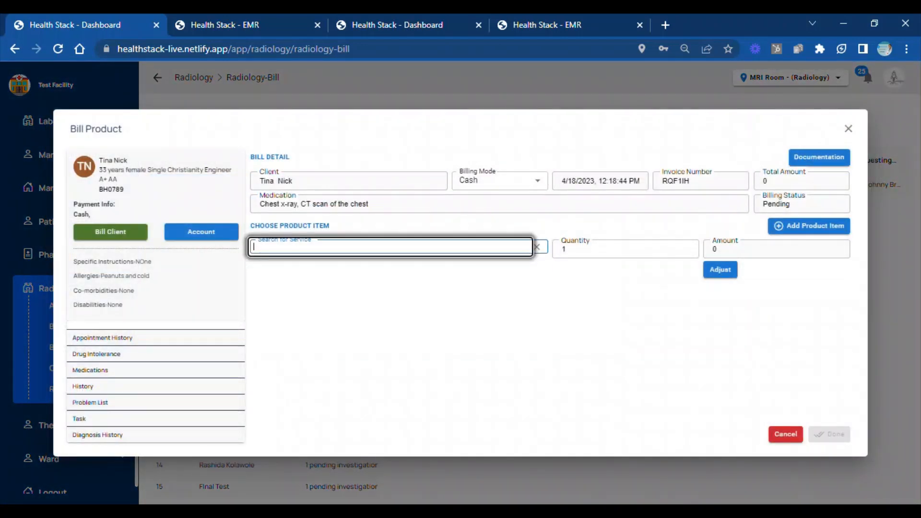
pyautogui.write('chest')
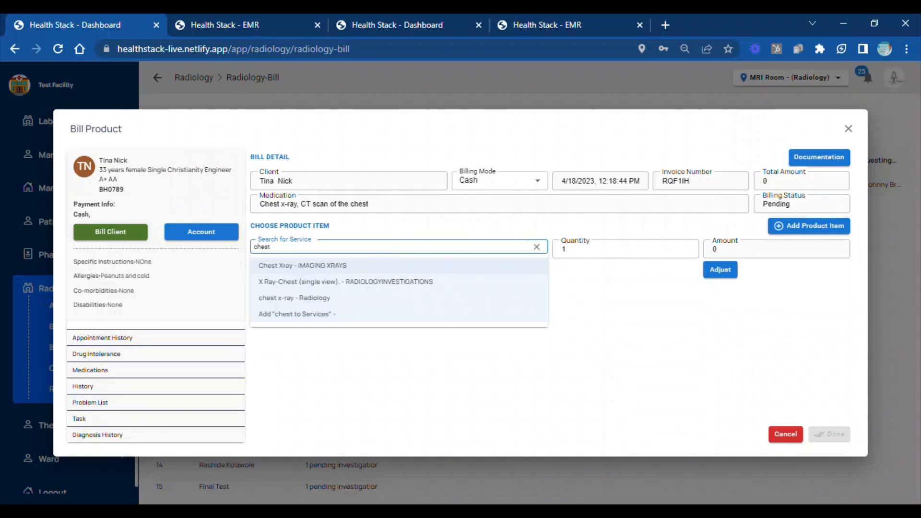
pyautogui.click(318, 272)
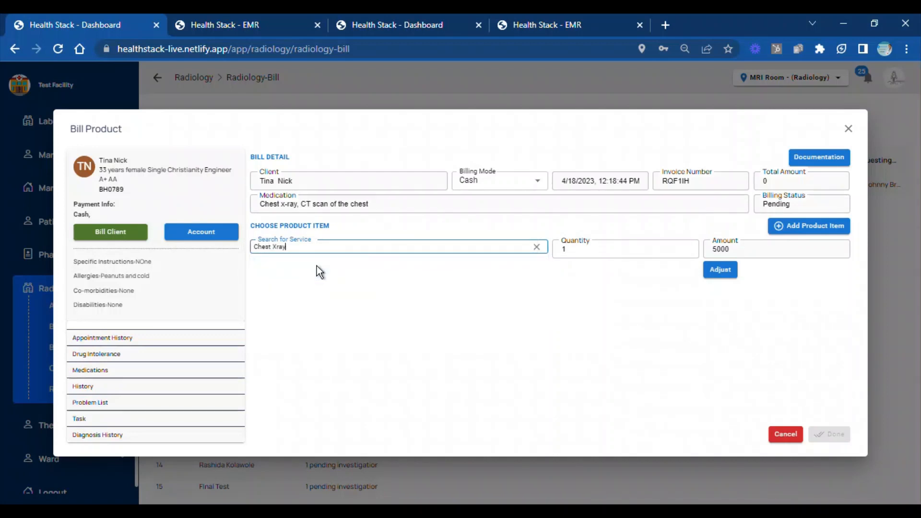
pyautogui.click(811, 226)
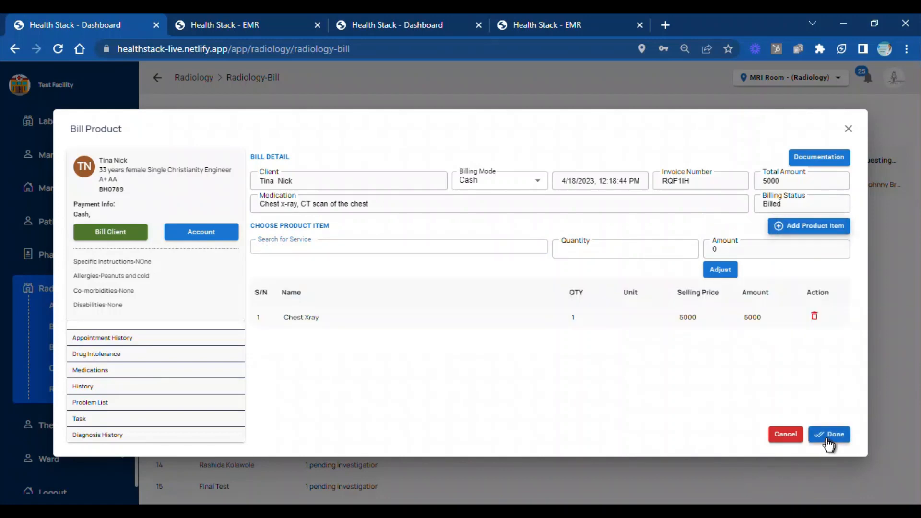
pyautogui.click(828, 436)
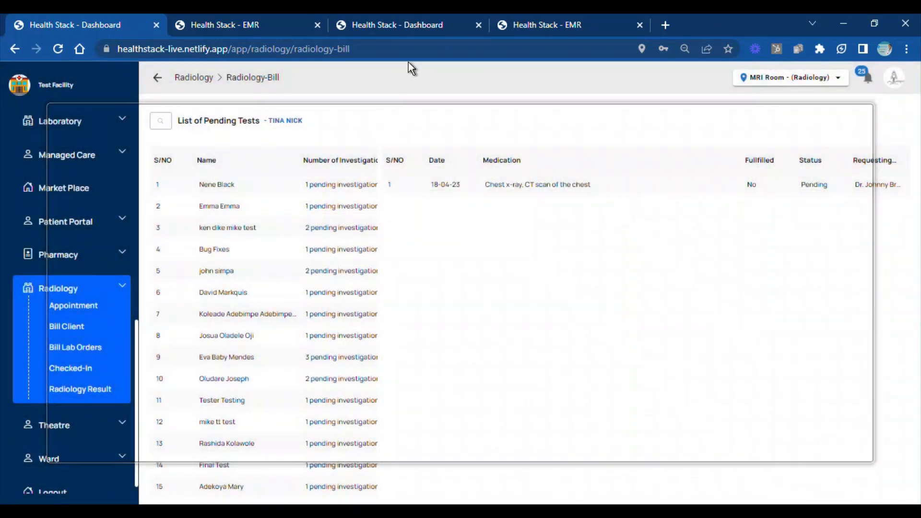
# Look through the radiology results list and examine another client's finalized chest x-ray report, returning to the list
pyautogui.click(87, 392)
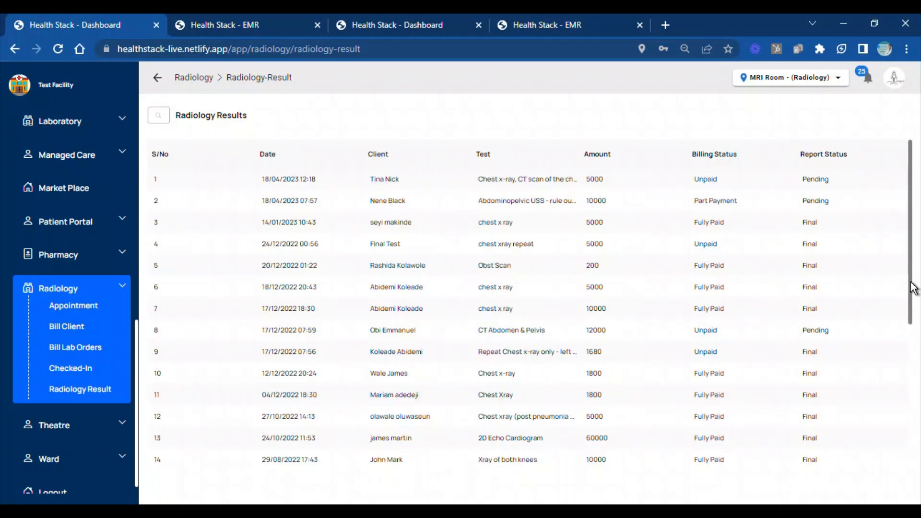
pyautogui.scroll(-5, 913, 288)
pyautogui.scroll(3, 909, 319)
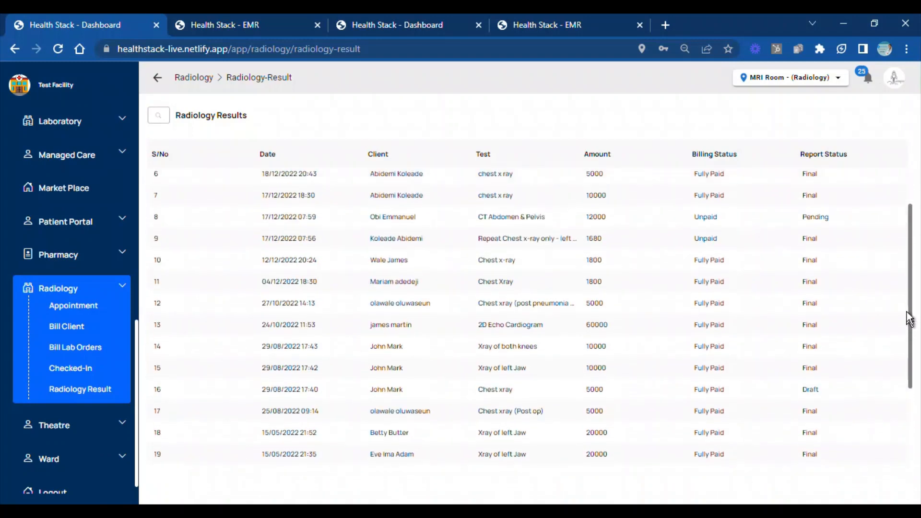
pyautogui.scroll(2, 909, 320)
pyautogui.scroll(-4, 907, 384)
pyautogui.scroll(5, 904, 288)
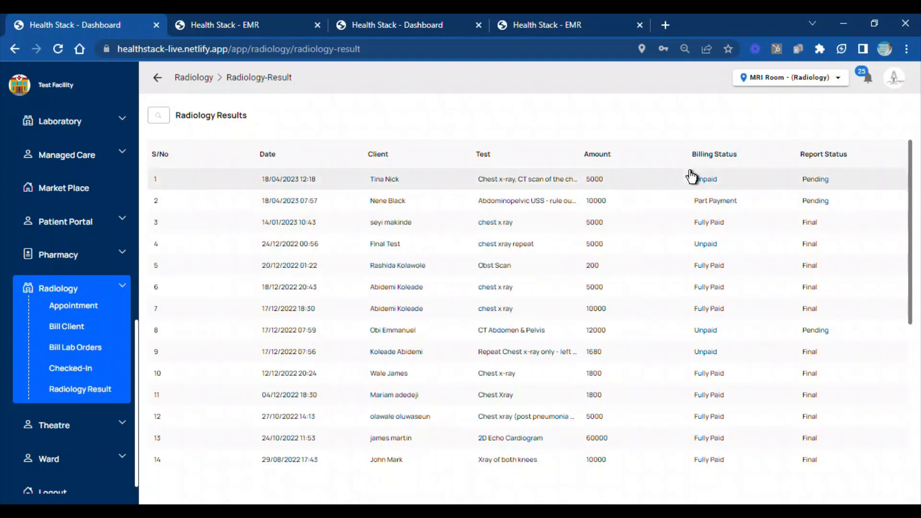
pyautogui.click(533, 231)
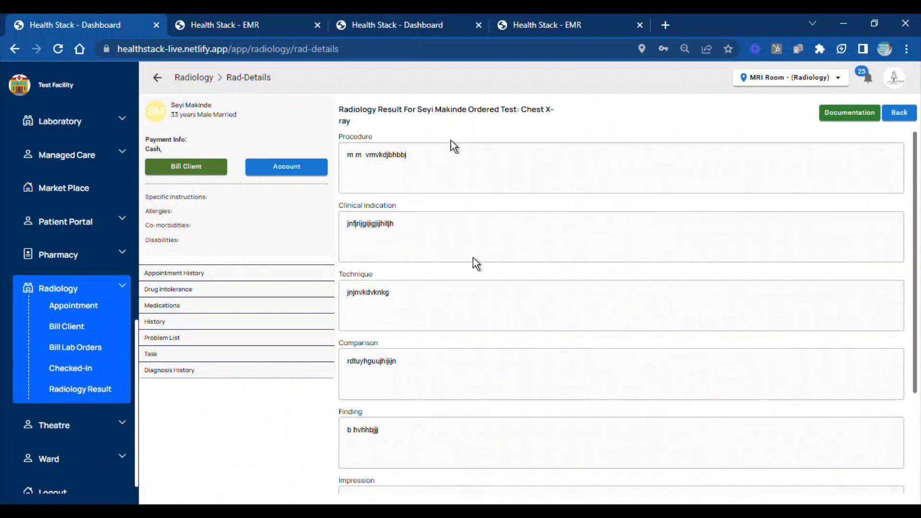
pyautogui.click(905, 113)
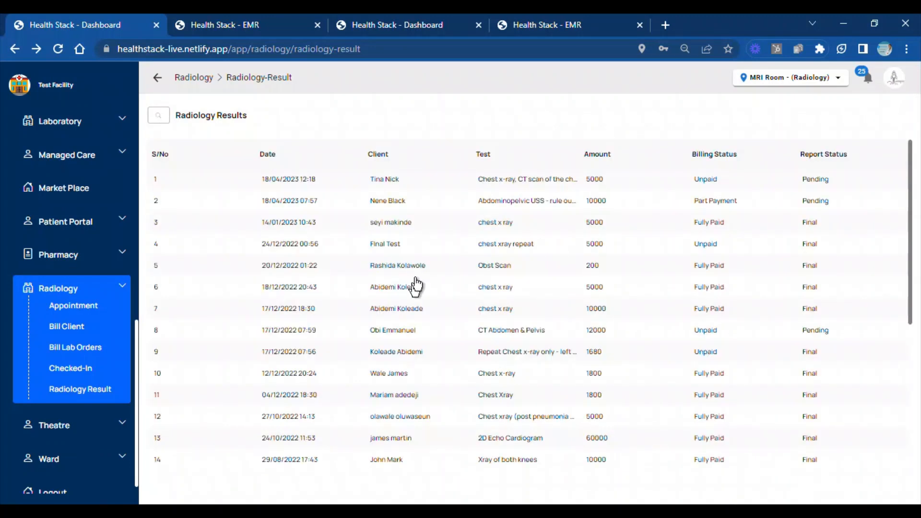
# Open the client's pending Chest Xray result and enter "CHest X-ray" as the procedure and "Nothing in the chest" as the clinical indication
pyautogui.click(455, 178)
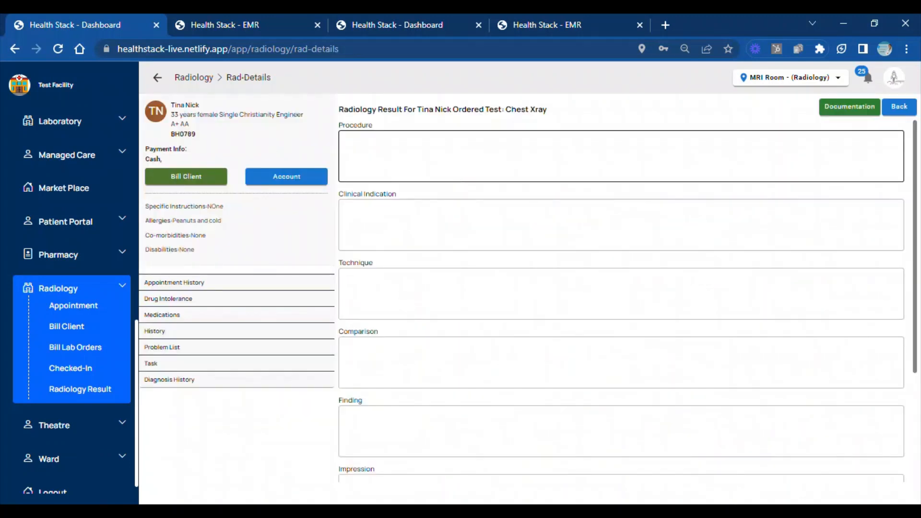
pyautogui.click(455, 161)
pyautogui.write('CHest X-ray')
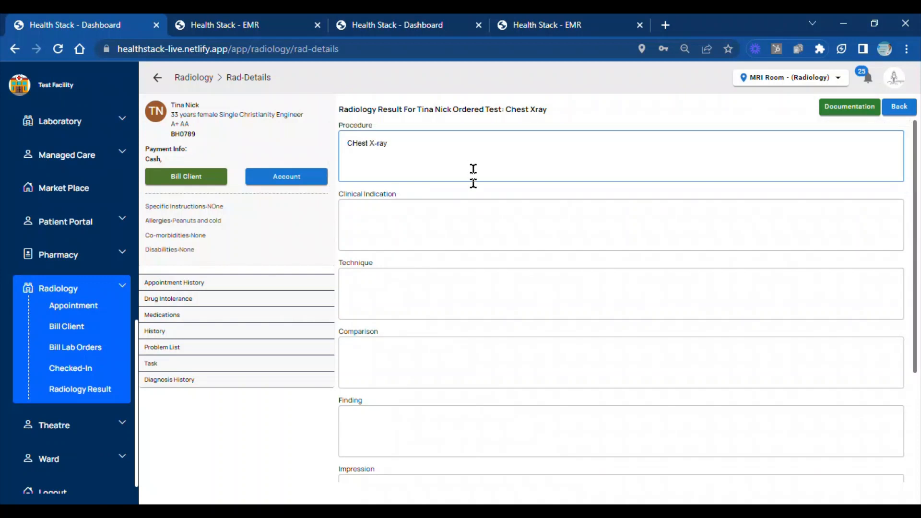
pyautogui.click(477, 220)
pyautogui.write('Nothing in the chest')
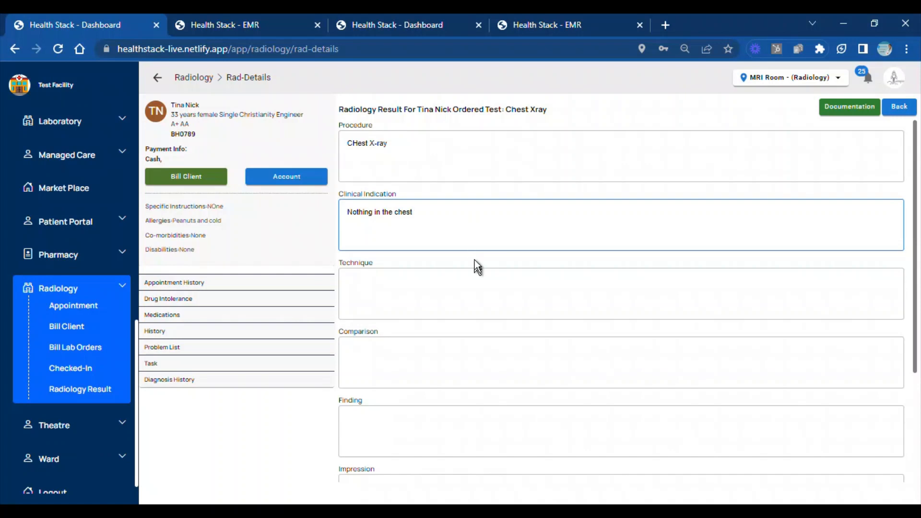
# Enter "Used two papers" as the result's technique and "None everything is fine" as its comparison
pyautogui.click(470, 291)
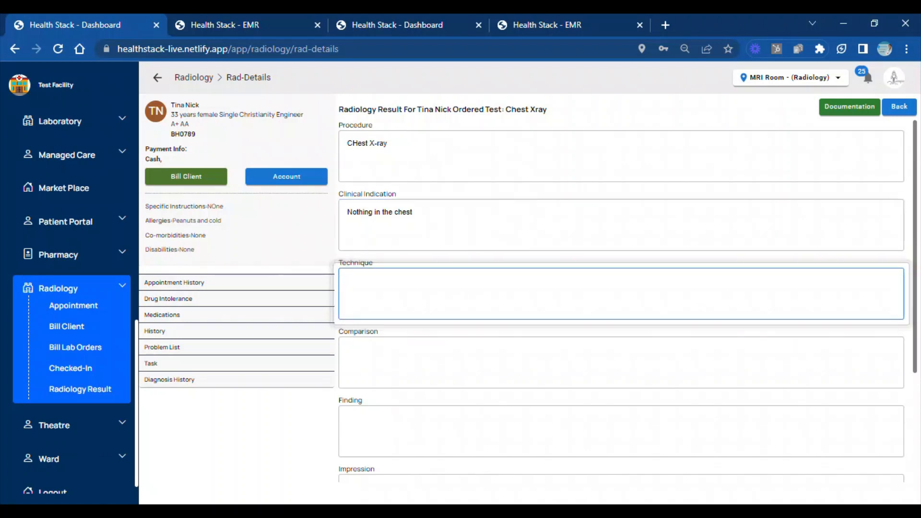
pyautogui.write('Used two papers')
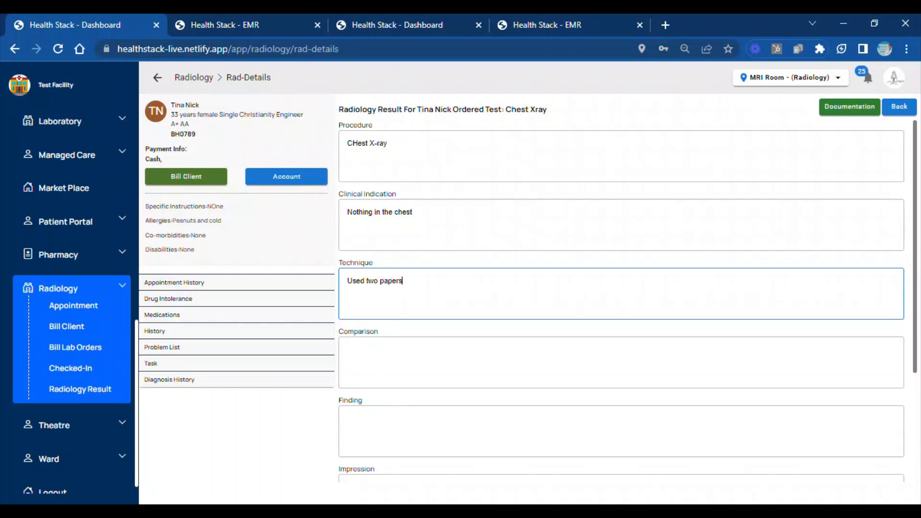
pyautogui.click(450, 367)
pyautogui.write('None')
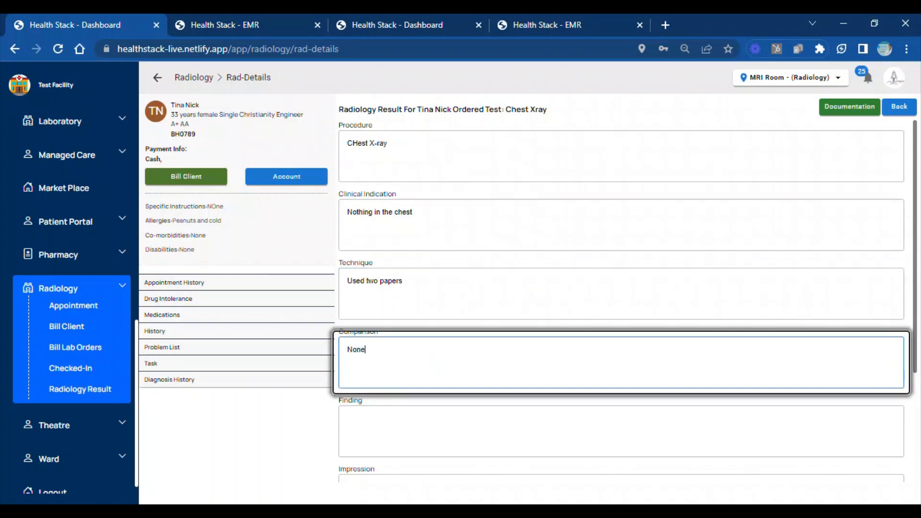
pyautogui.write(' everything is fine')
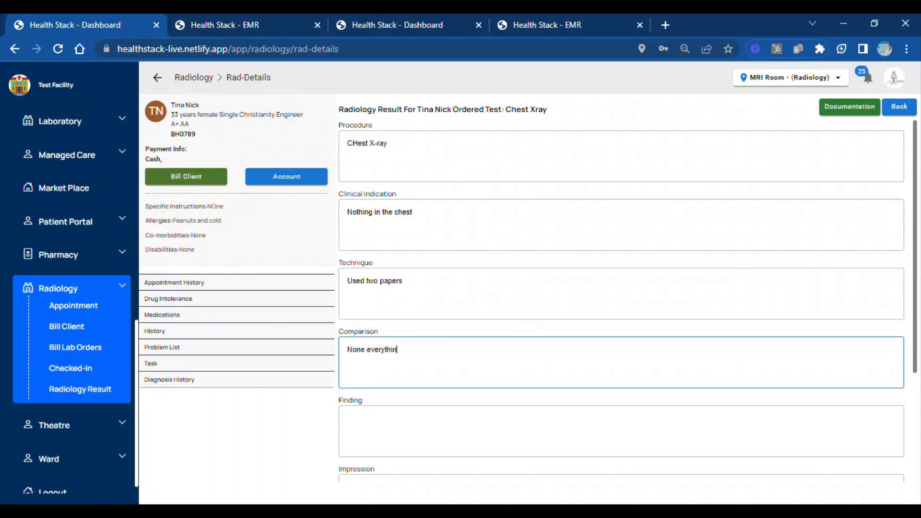
# Enter "Chest is okay, needs to breathe more" as the radiology result's finding
pyautogui.click(436, 419)
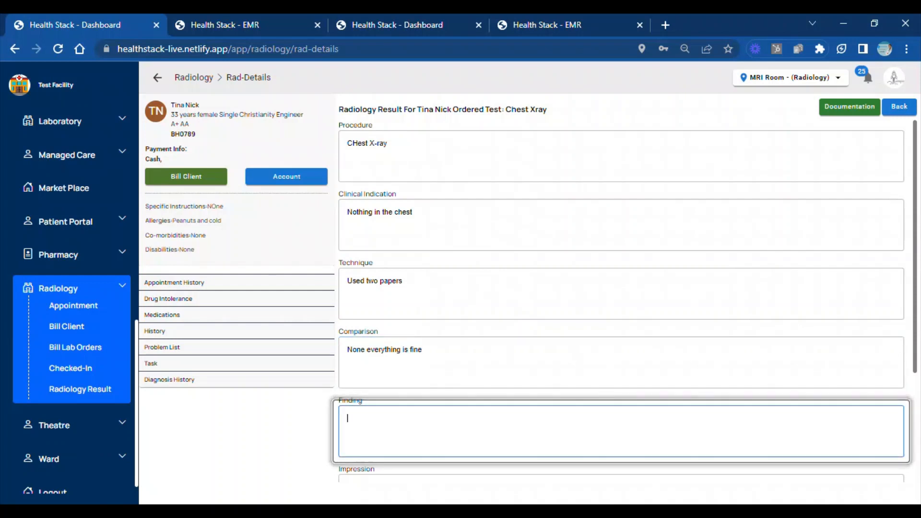
pyautogui.write('Chest is oka')
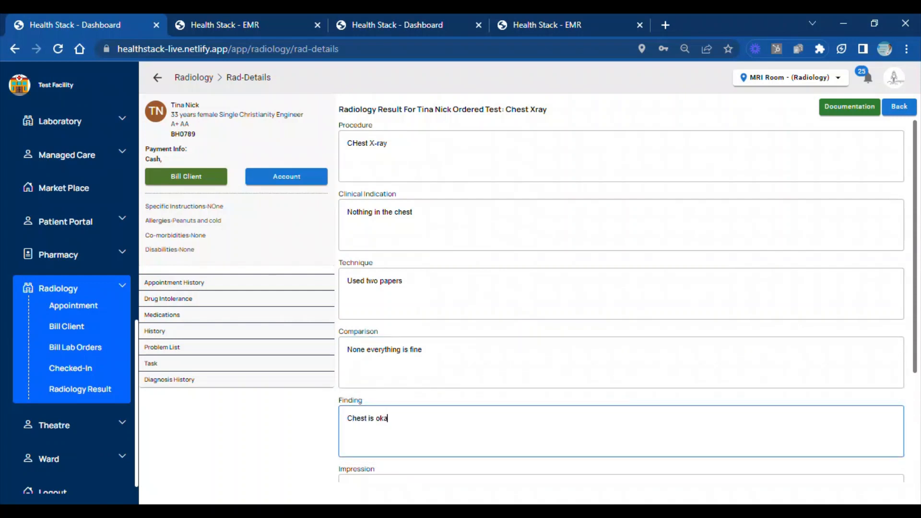
pyautogui.write('y, needs to breathe more')
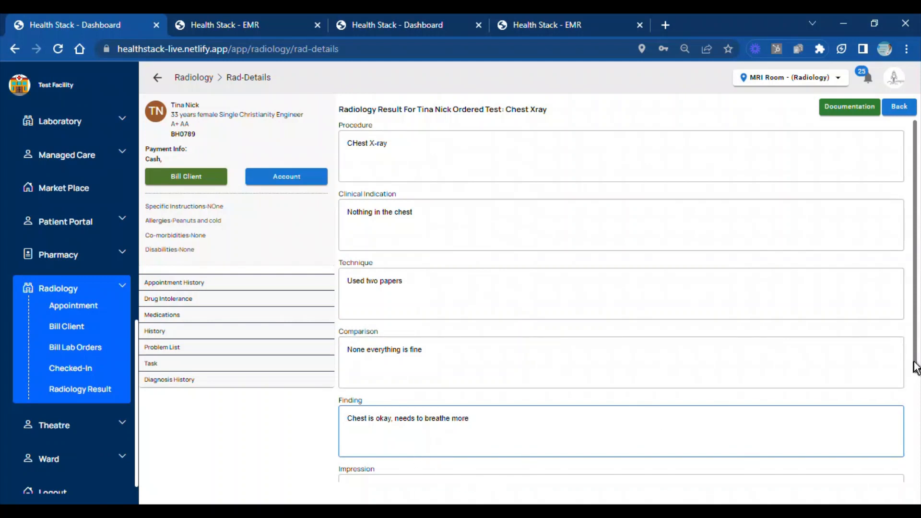
# Enter "NOne" as the radiology result's impression and "try Mantoux" as its recommendation
pyautogui.scroll(-3, 560, 330)
pyautogui.press('Tab')
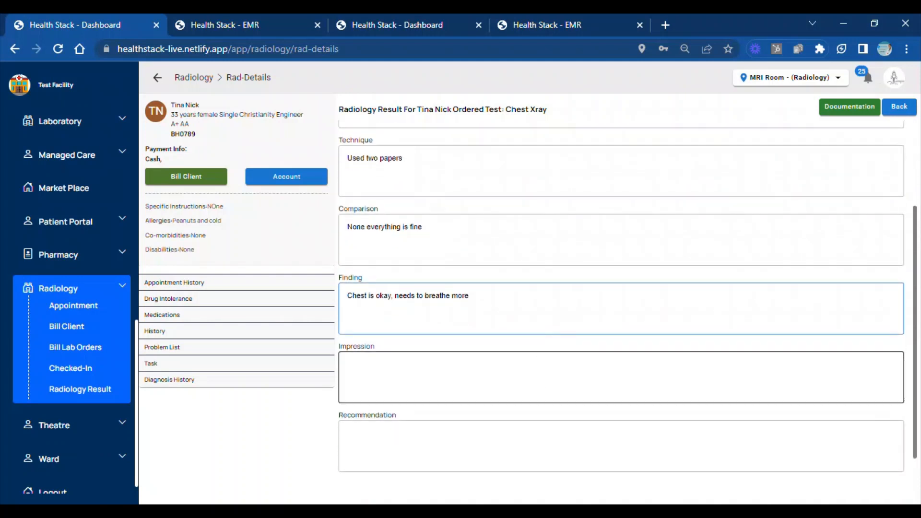
pyautogui.write('NOne')
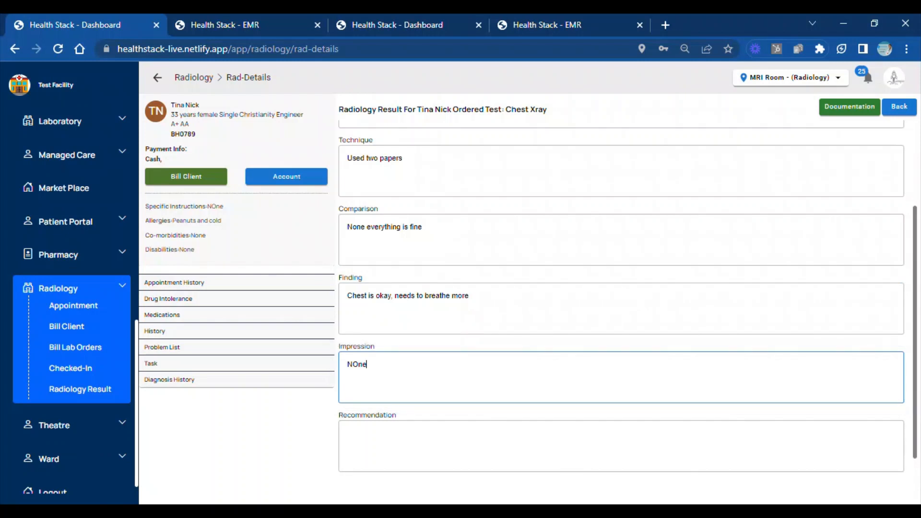
pyautogui.press('Tab')
pyautogui.write('NOne')
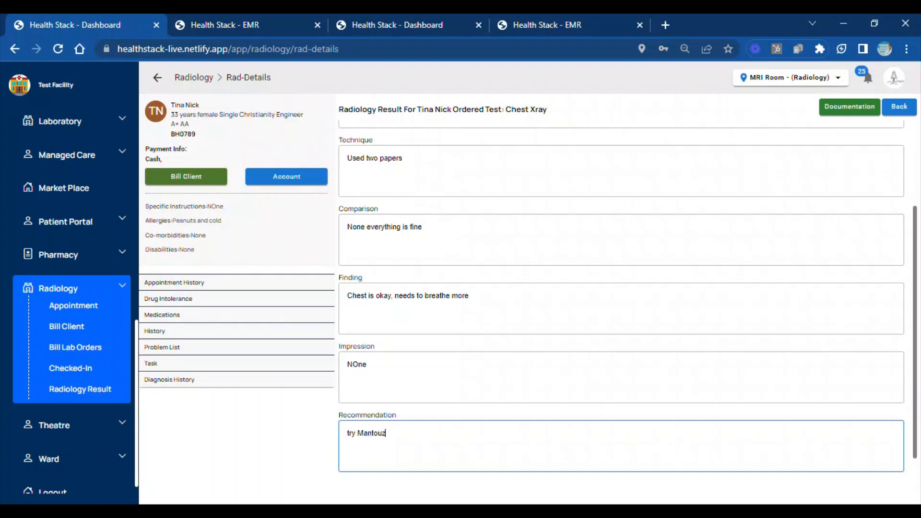
pyautogui.press('BackSpace')
# Mark the client's radiology result as Final, save it and dismiss the confirmation
pyautogui.scroll(-1, 916, 428)
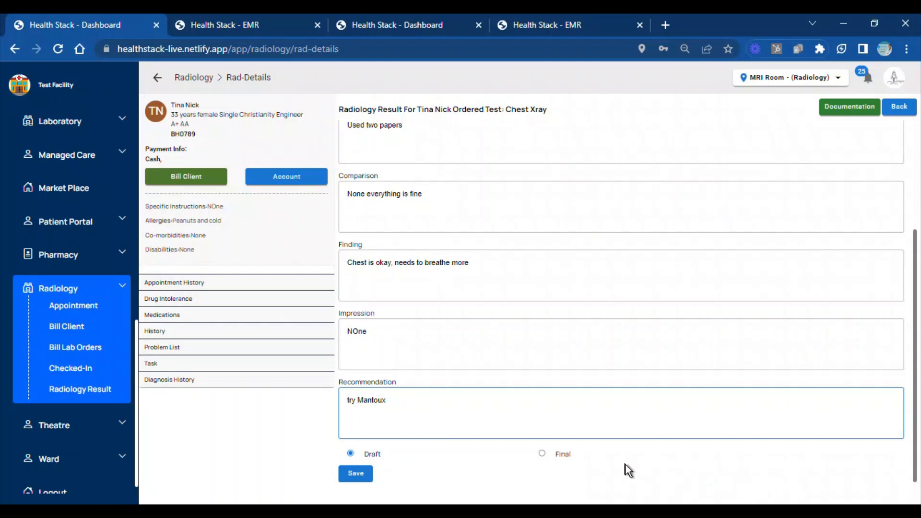
pyautogui.click(541, 453)
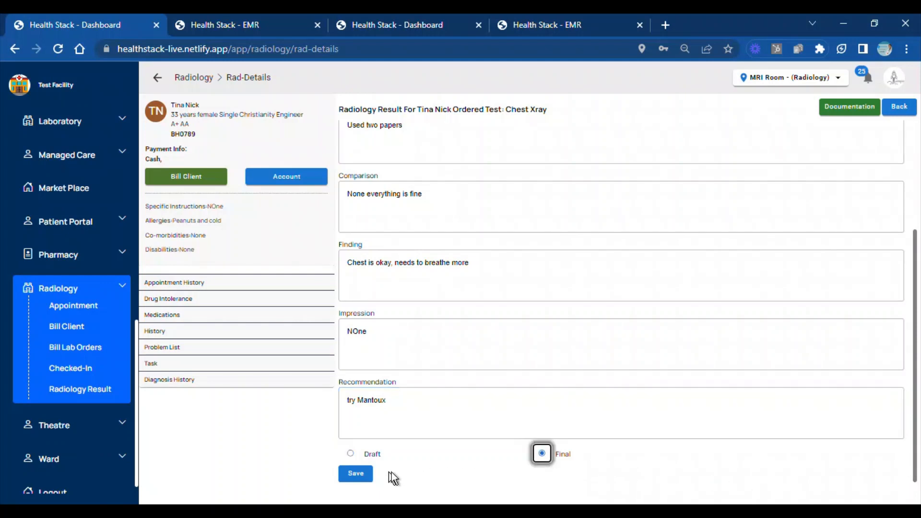
pyautogui.click(355, 473)
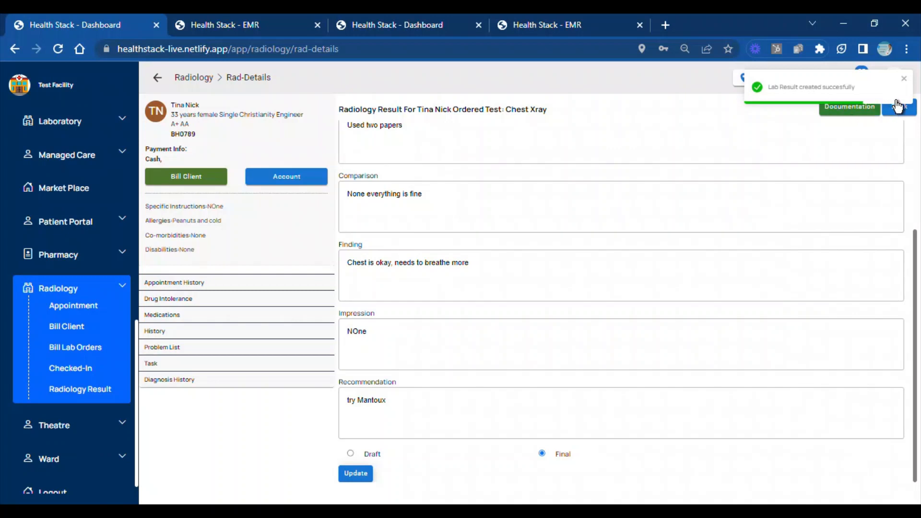
pyautogui.click(904, 78)
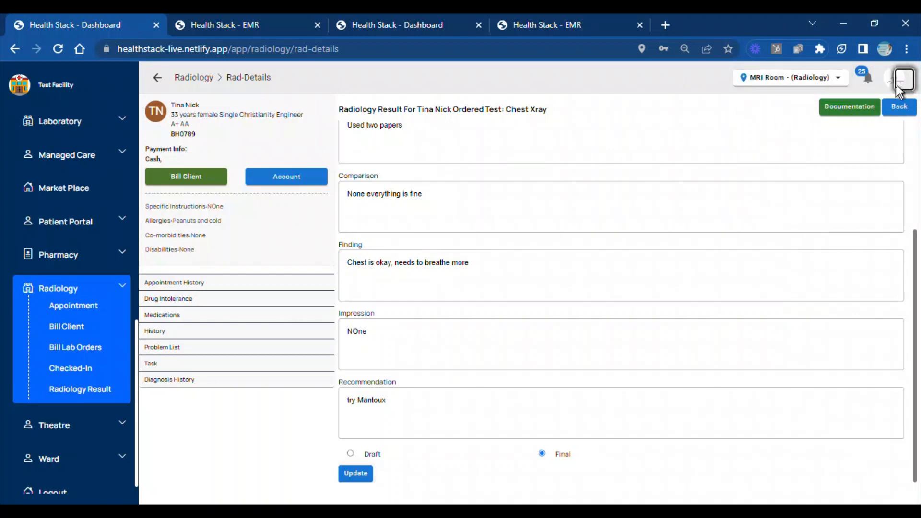
# Log out of the test account and switch back to the nurse's session showing the client's ward documentation
pyautogui.click(892, 85)
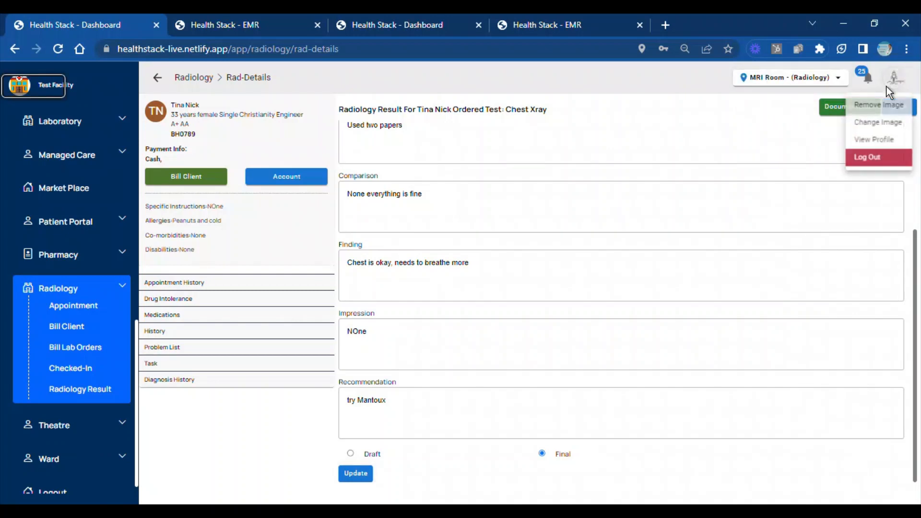
pyautogui.click(862, 164)
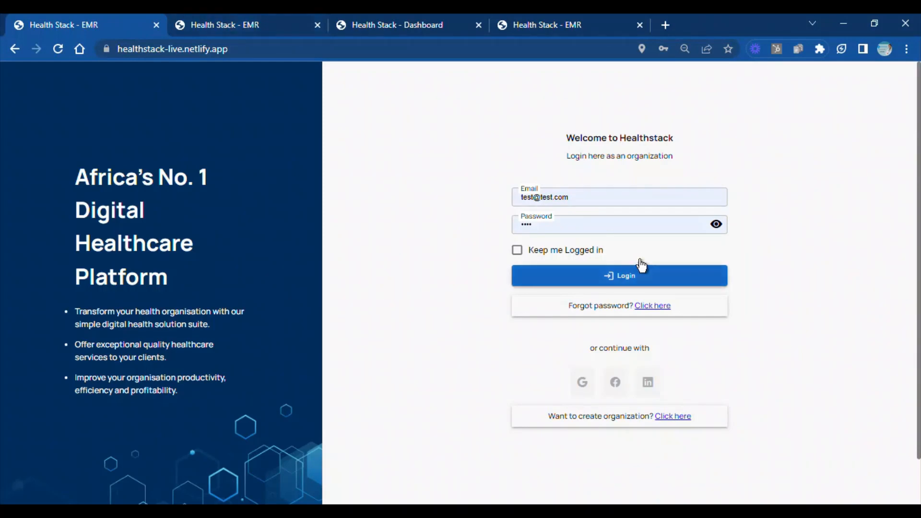
pyautogui.click(436, 30)
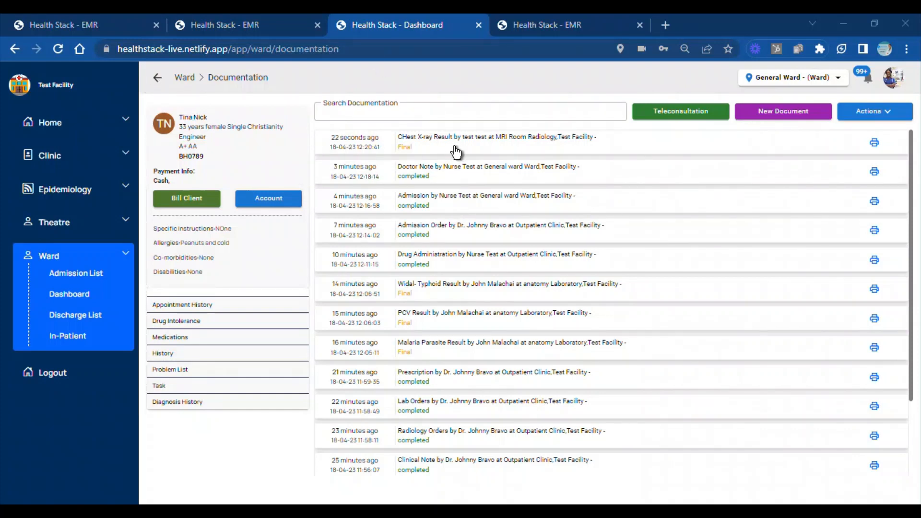
# Try to open the Home section from the nurse's session, go back to the ward documentation page and reload it
pyautogui.click(50, 138)
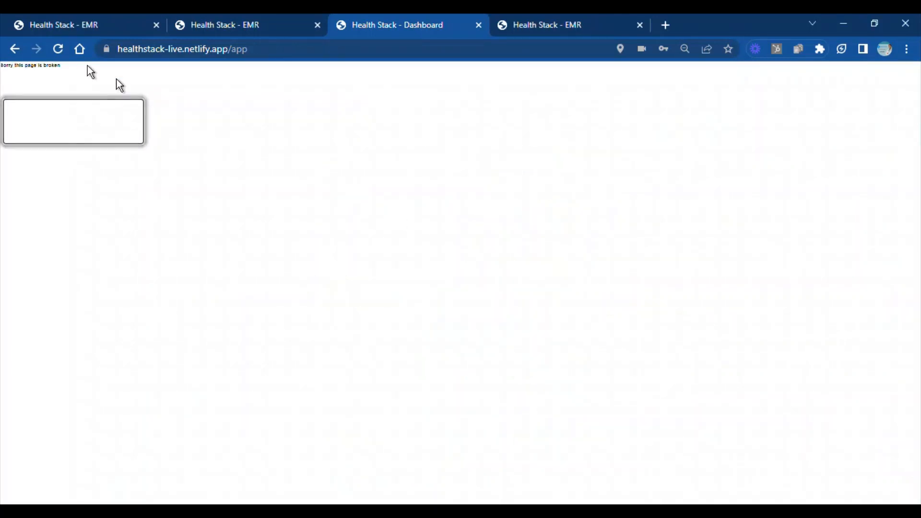
pyautogui.click(15, 49)
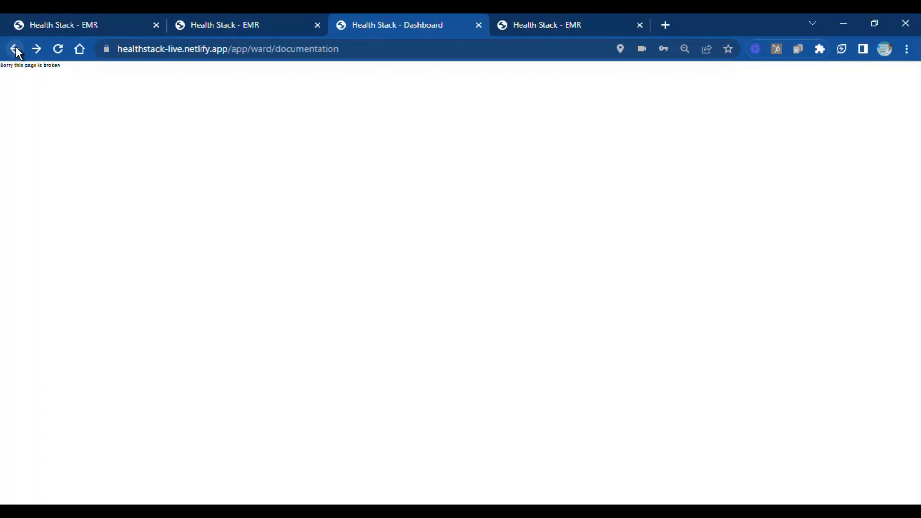
pyautogui.click(55, 54)
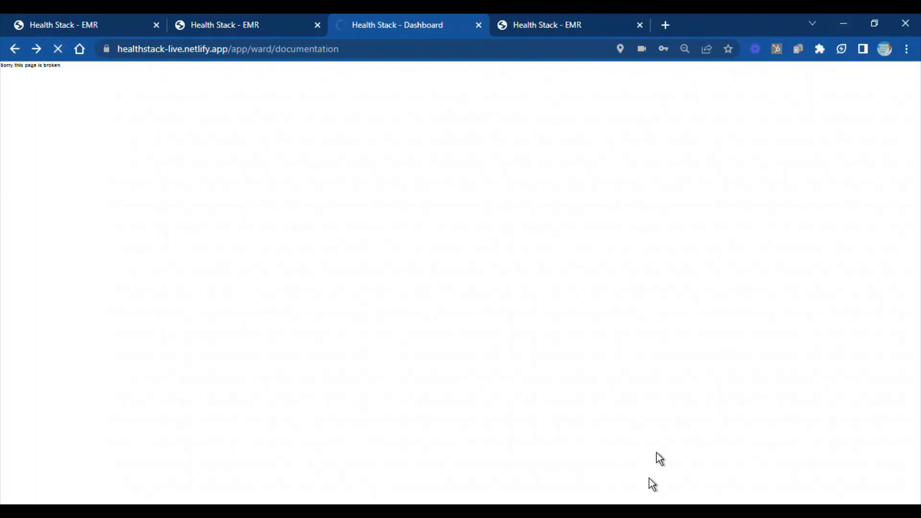
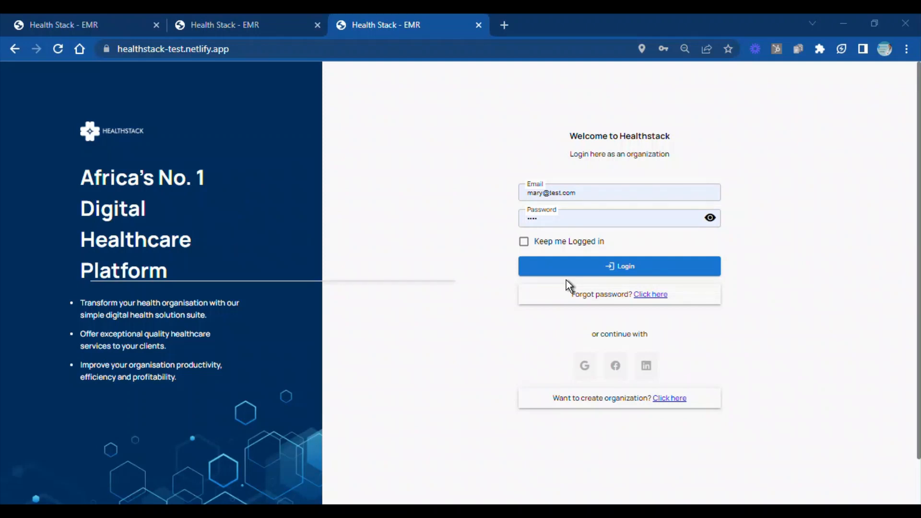
# Log in to the finance account, open Bill Services under Finance and view the blank new-bill form before closing it
pyautogui.click(578, 268)
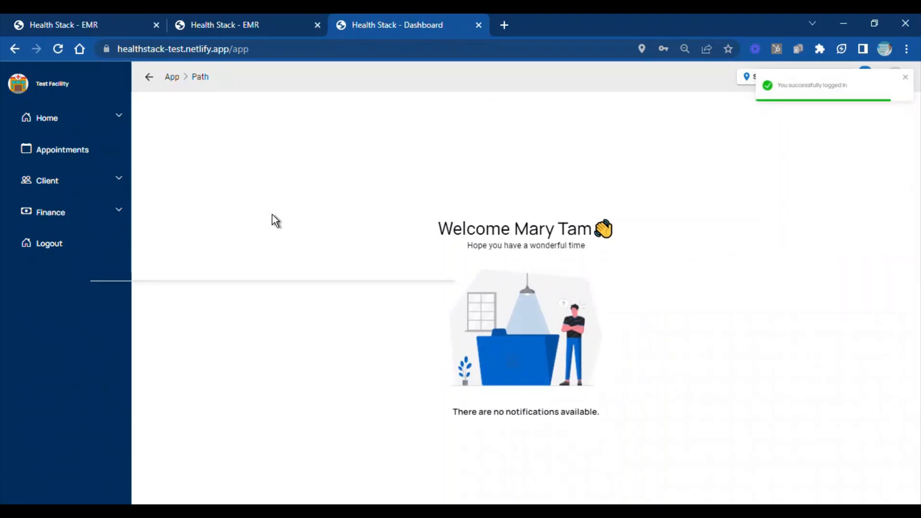
pyautogui.click(119, 217)
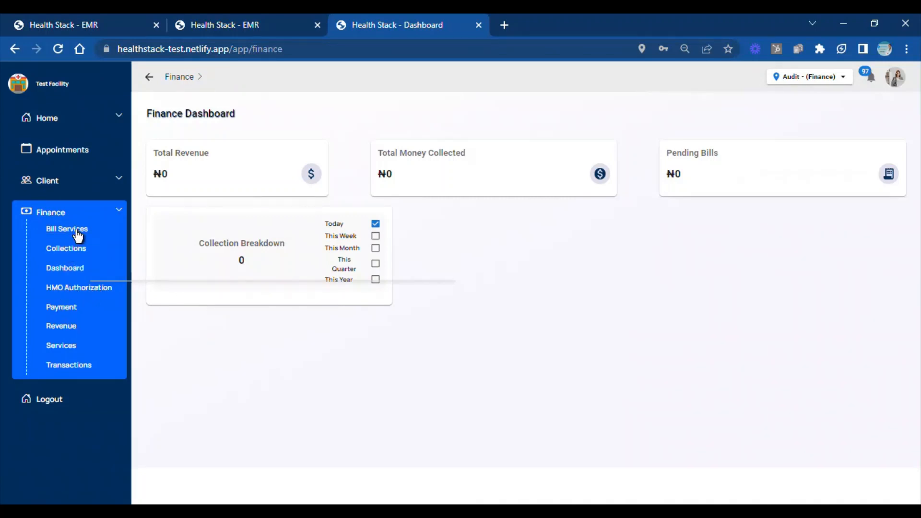
pyautogui.click(77, 231)
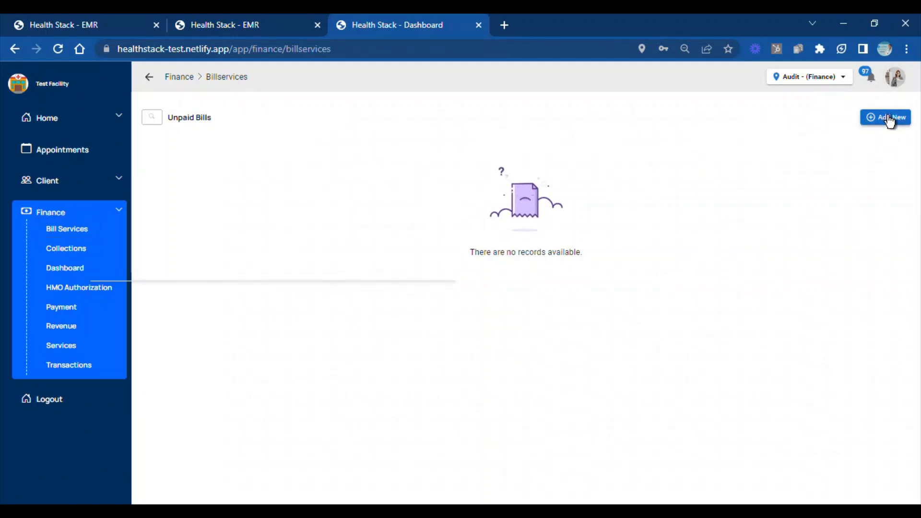
pyautogui.click(889, 118)
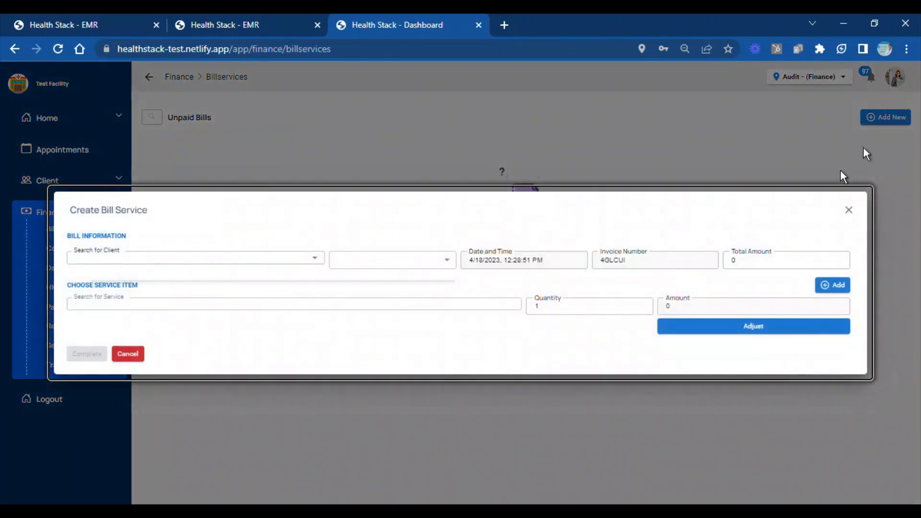
pyautogui.click(850, 213)
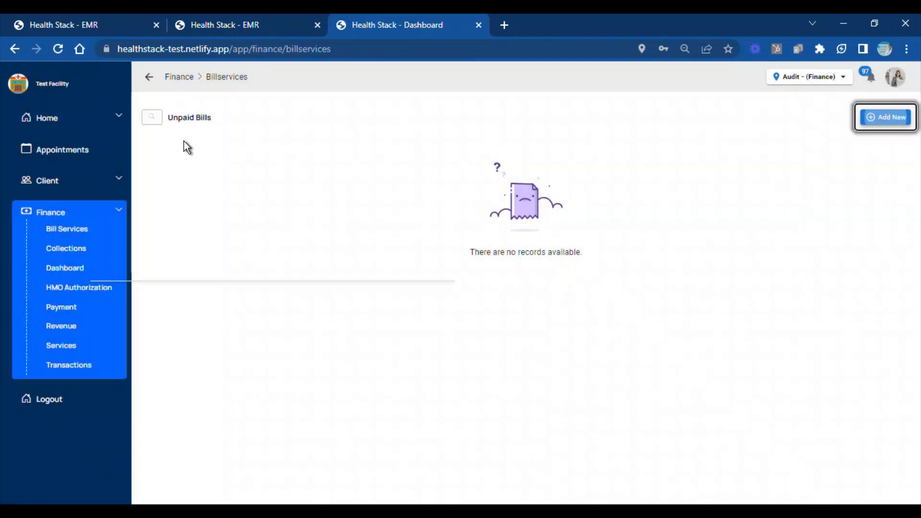
# Return to the Home page and open the Payment page of Finance listing unpaid invoices and bills
pyautogui.click(81, 123)
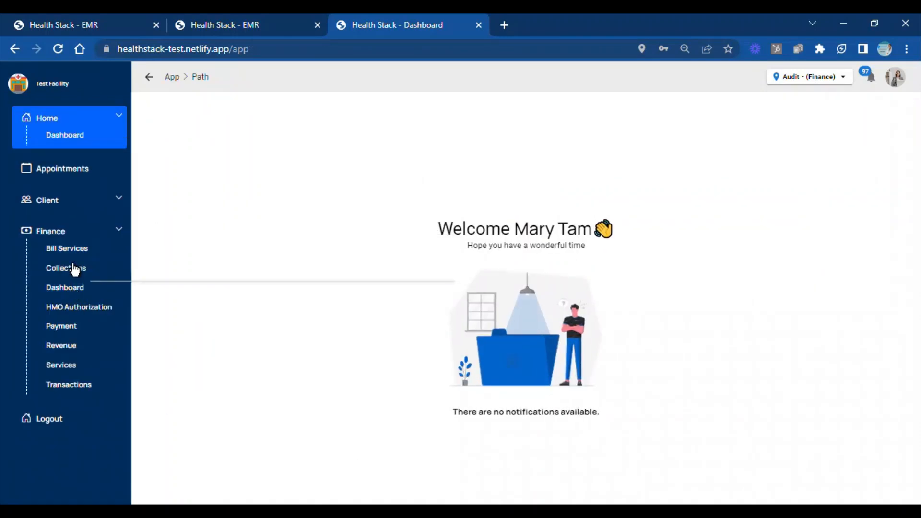
pyautogui.click(63, 327)
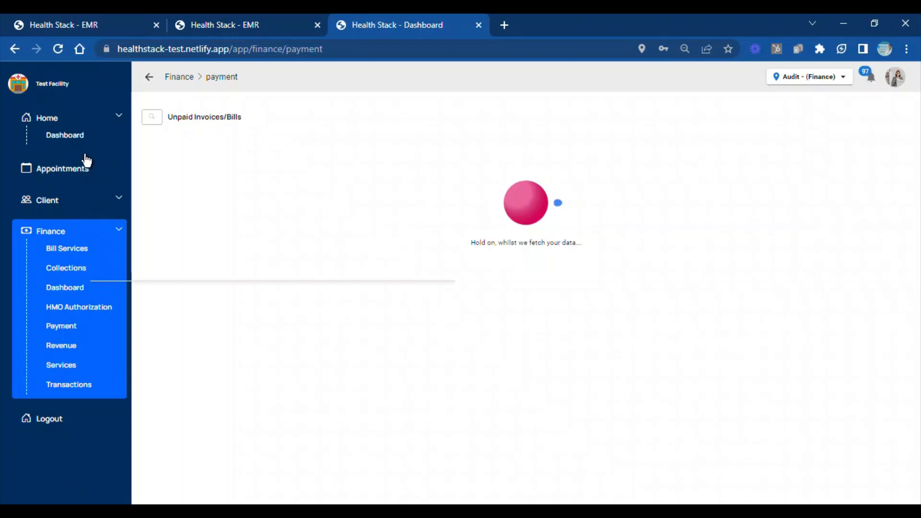
pyautogui.click(47, 118)
pyautogui.click(49, 120)
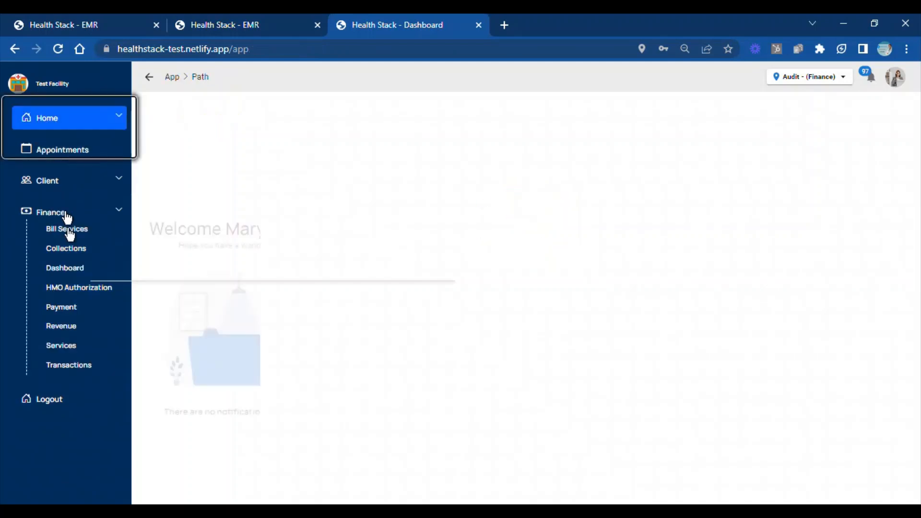
pyautogui.click(66, 311)
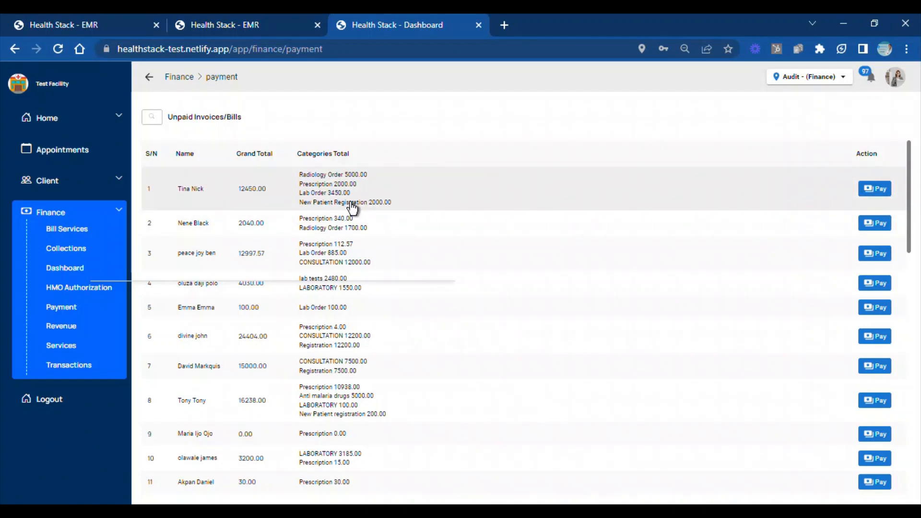
# Show the first-listed client's unpaid bills and select the Chest Xray and MORPHINE INJECTION items
pyautogui.click(318, 197)
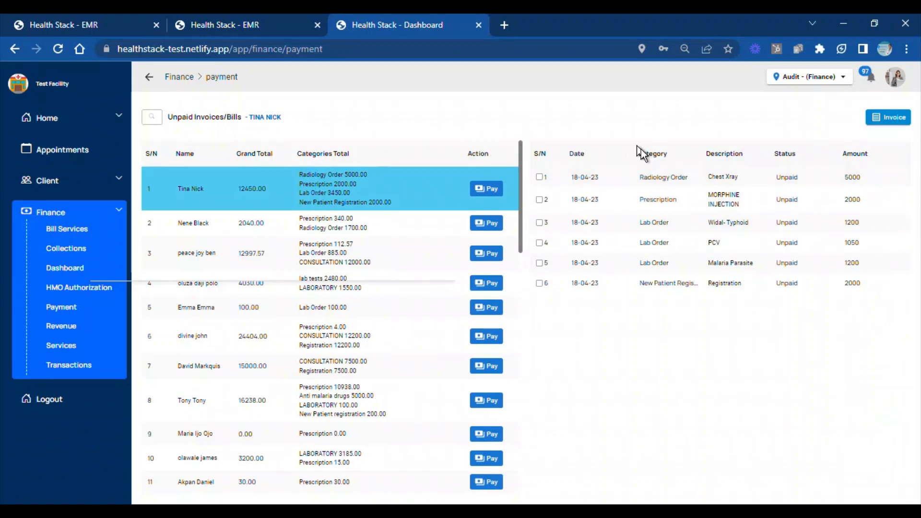
pyautogui.click(539, 177)
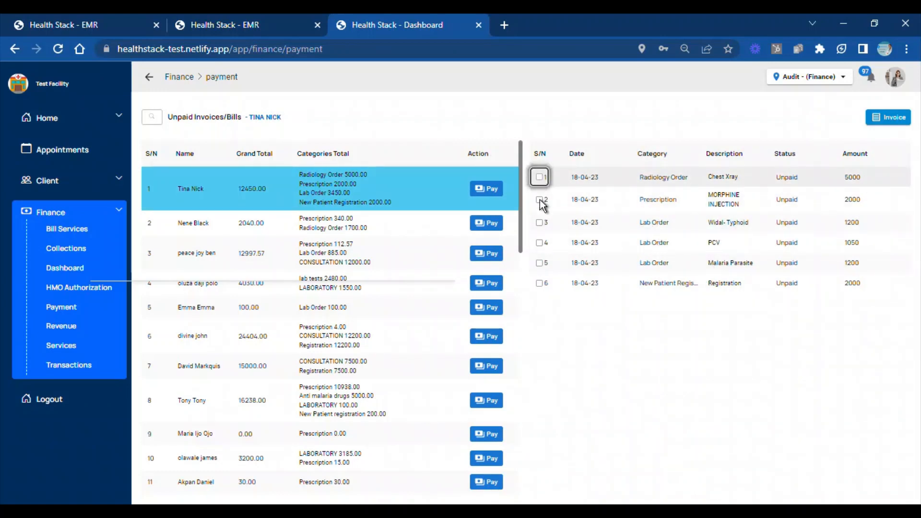
pyautogui.click(539, 199)
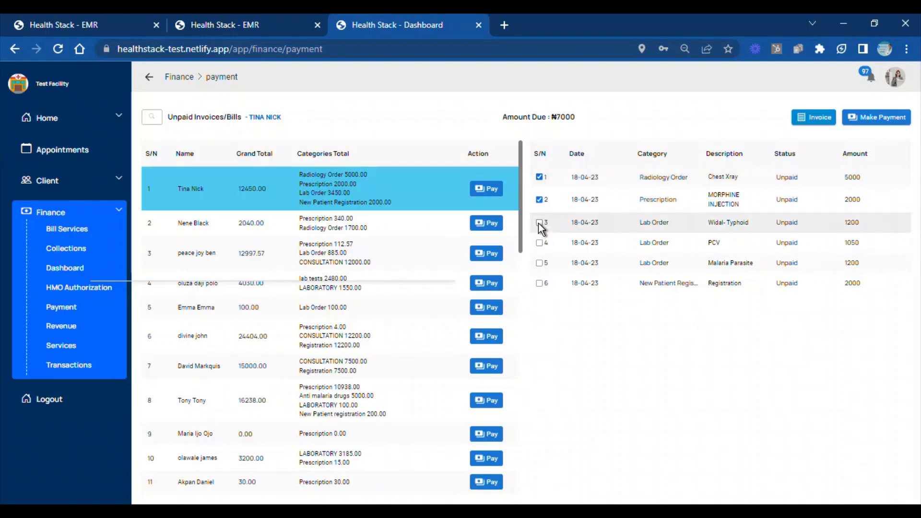
# Generate the client's invoice with the Access Test bank account, change the receiving account to GTB and close the invoice
pyautogui.click(827, 120)
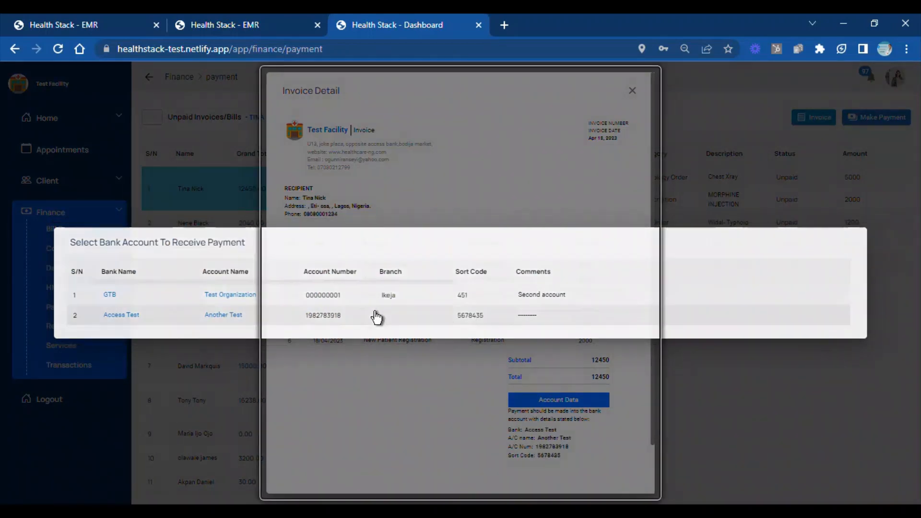
pyautogui.click(377, 316)
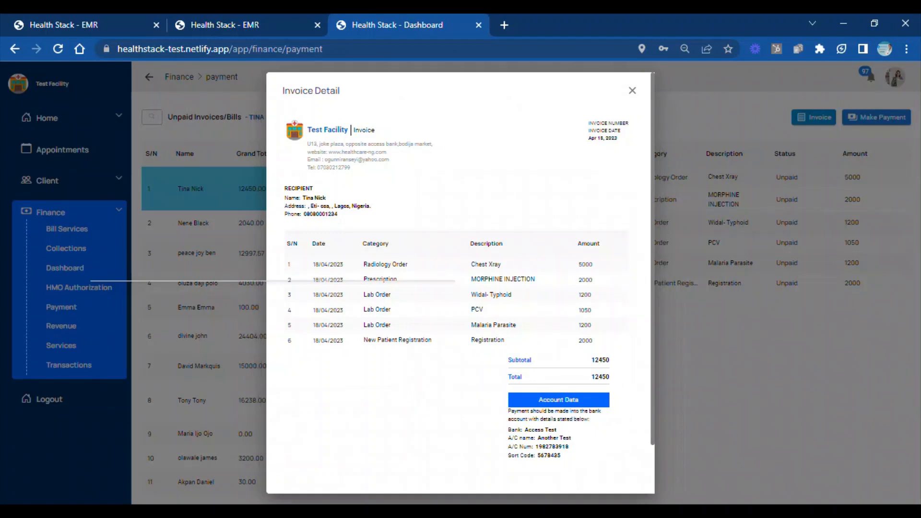
pyautogui.click(560, 402)
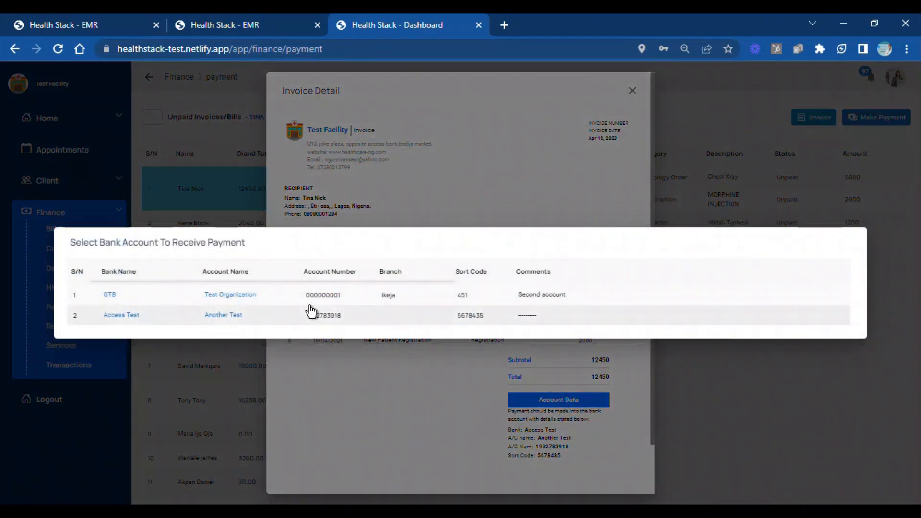
pyautogui.click(283, 299)
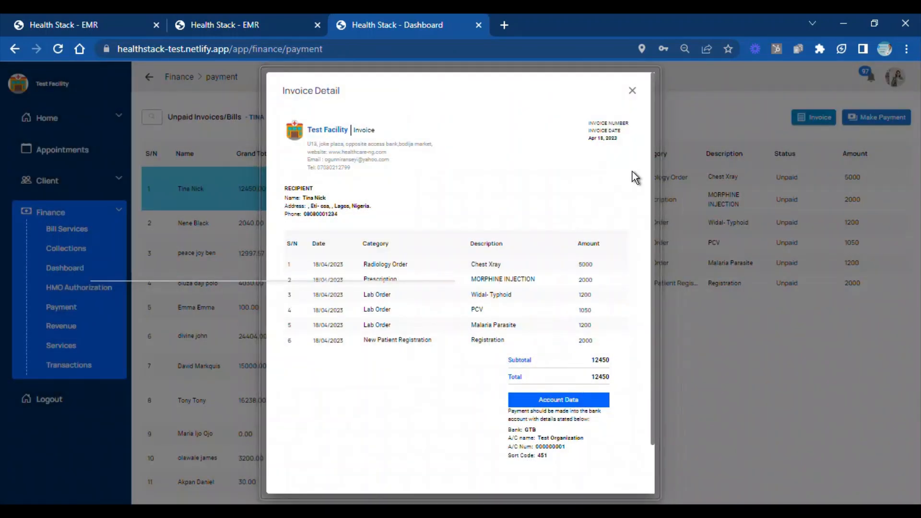
pyautogui.click(631, 93)
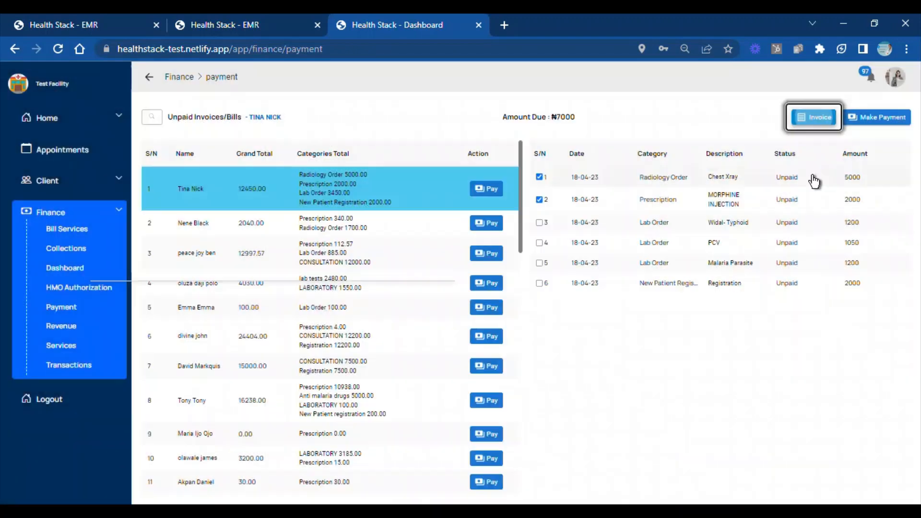
# Add the Widal-Typhoid, PCV and Malaria Parasite lab orders to the selected bills, view their payment page and return to the unpaid list
pyautogui.click(539, 223)
pyautogui.press('Tab')
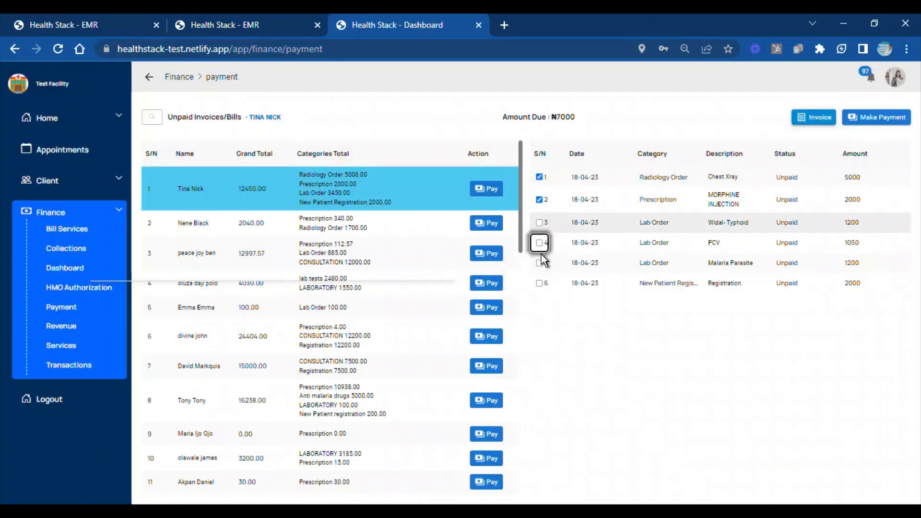
pyautogui.click(541, 263)
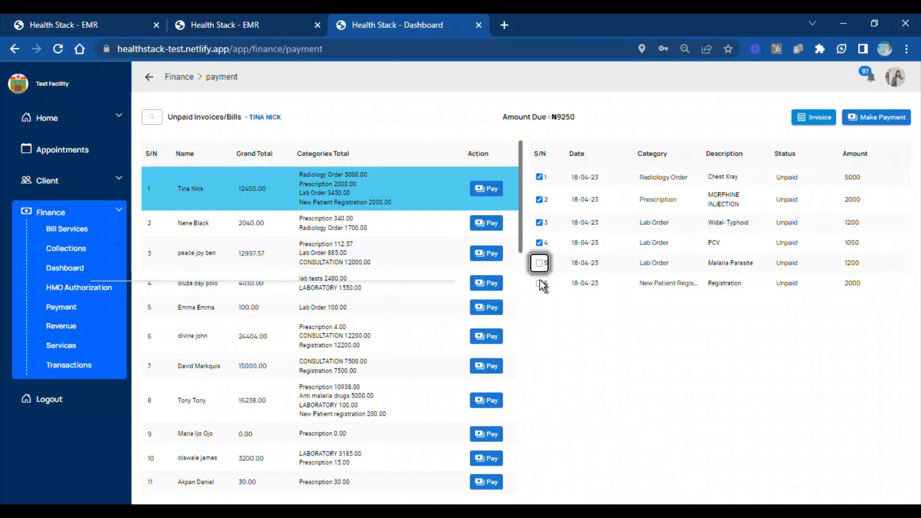
pyautogui.click(878, 117)
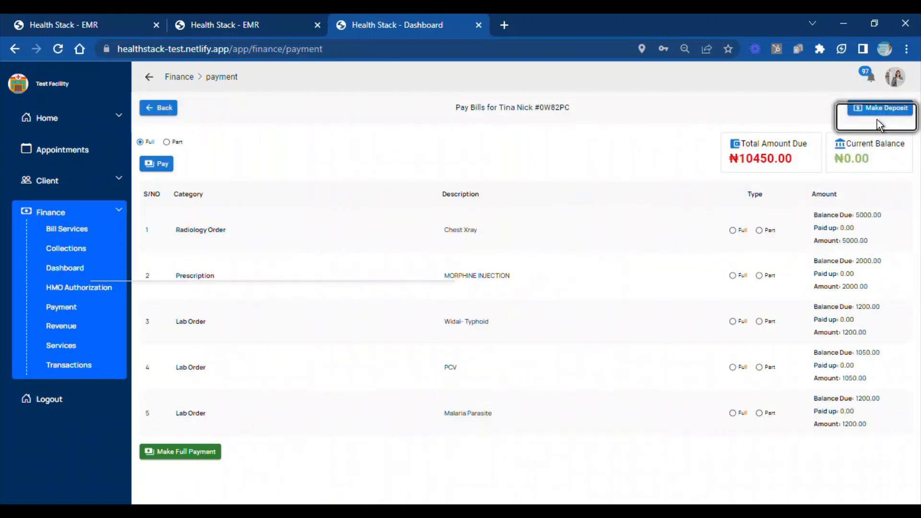
pyautogui.click(161, 109)
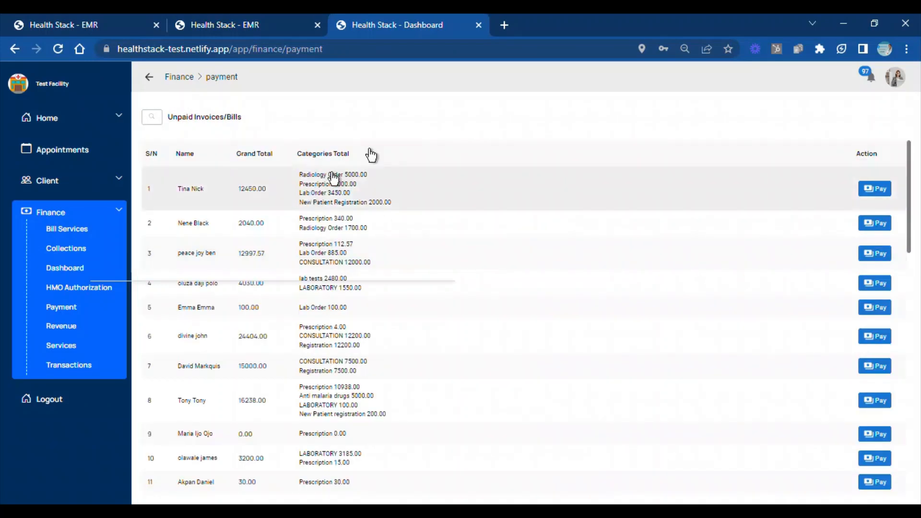
# Open the payment page for all of the first-listed client's unpaid bills and highlight the total amount due
pyautogui.click(868, 194)
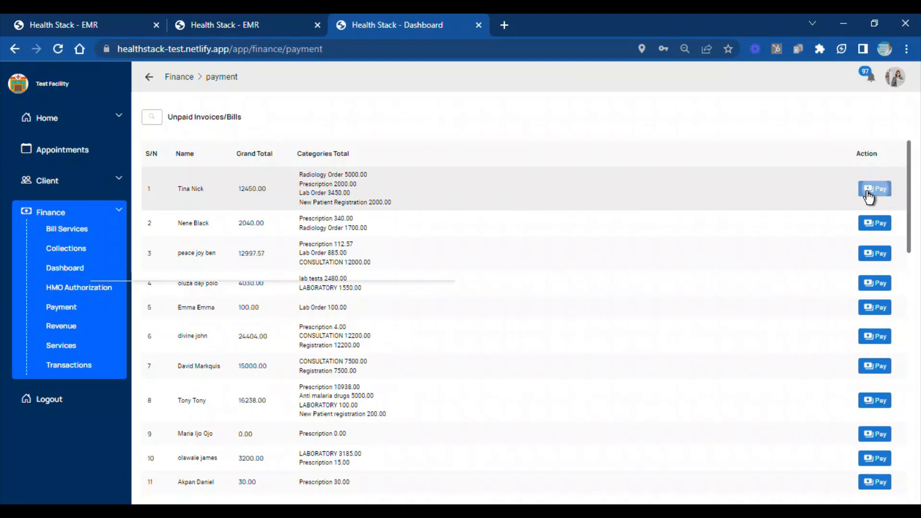
pyautogui.click(868, 196)
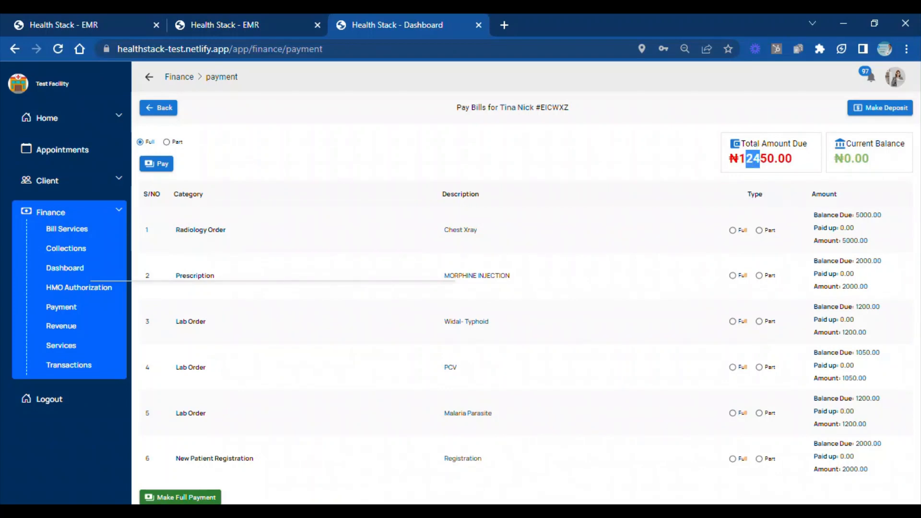
pyautogui.moveTo(739, 158); pyautogui.dragTo(760, 158)
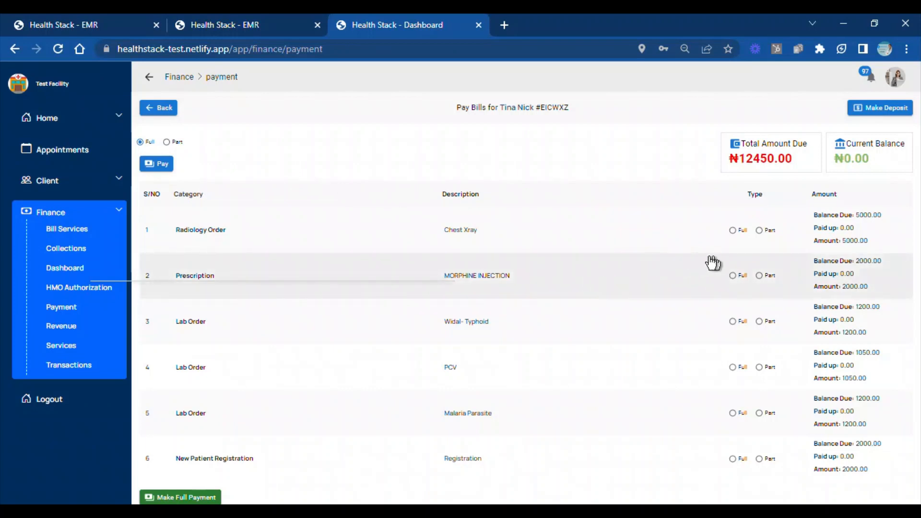
# Try part payment for the Chest Xray and MORPHINE INJECTION items and for the whole bill, setting each back to Full
pyautogui.click(760, 231)
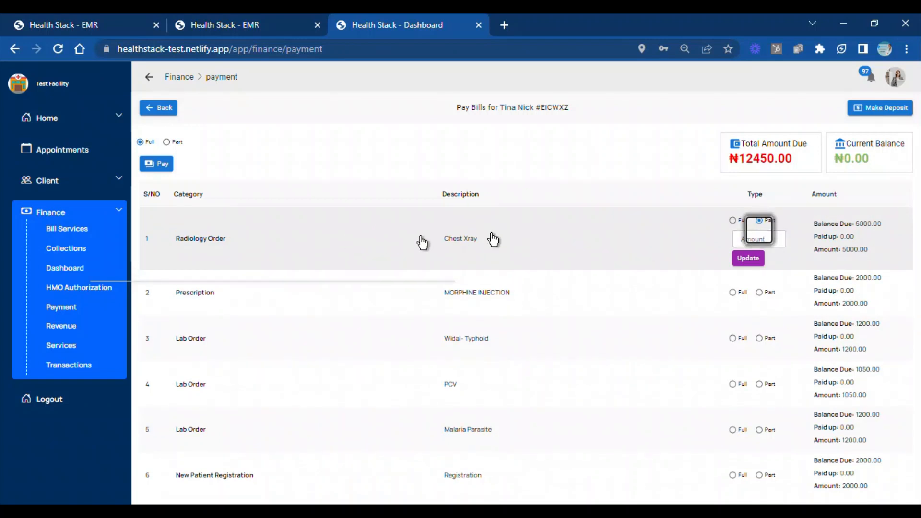
pyautogui.click(761, 293)
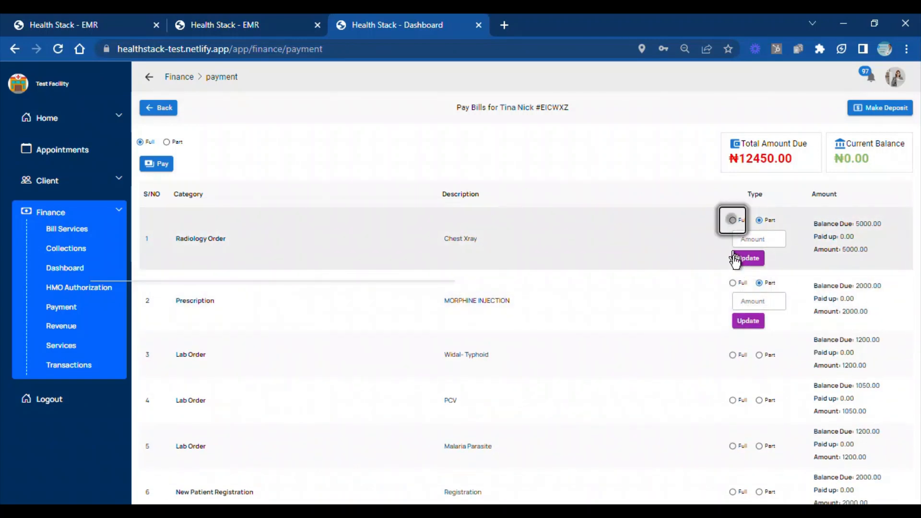
pyautogui.click(732, 220)
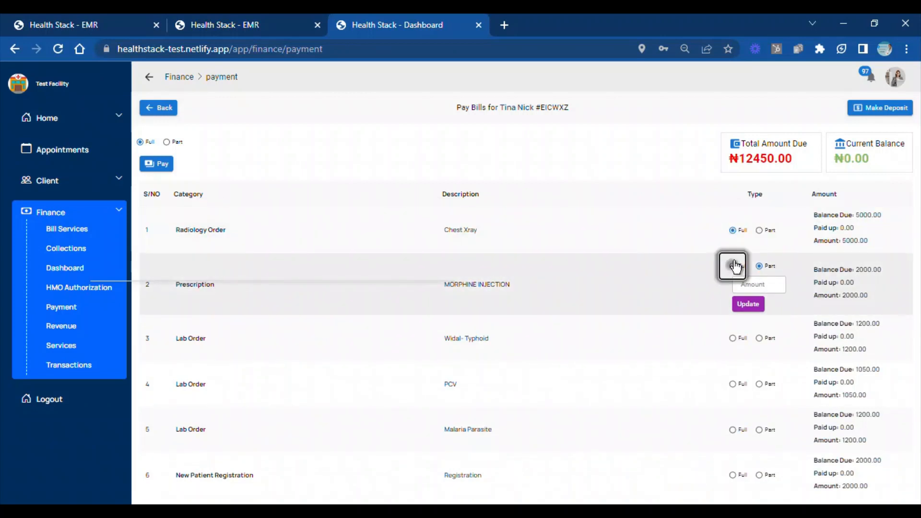
pyautogui.click(734, 266)
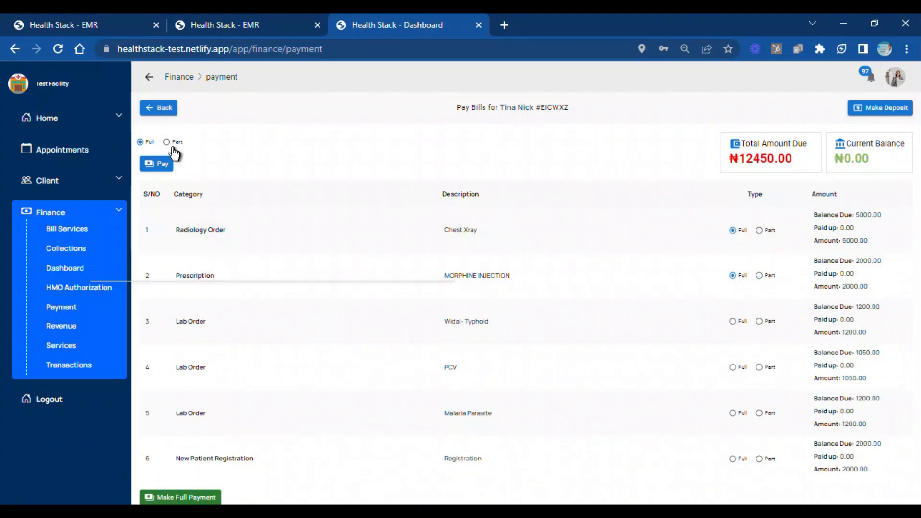
pyautogui.click(166, 142)
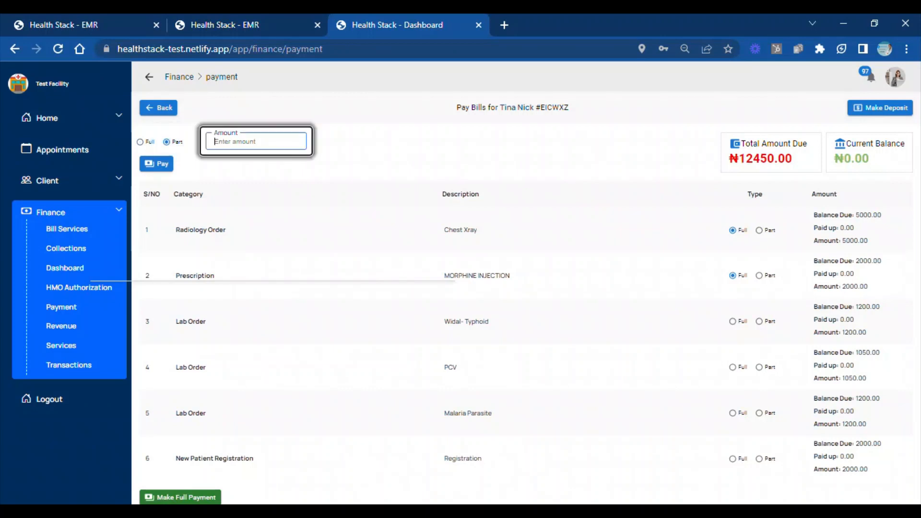
pyautogui.click(139, 142)
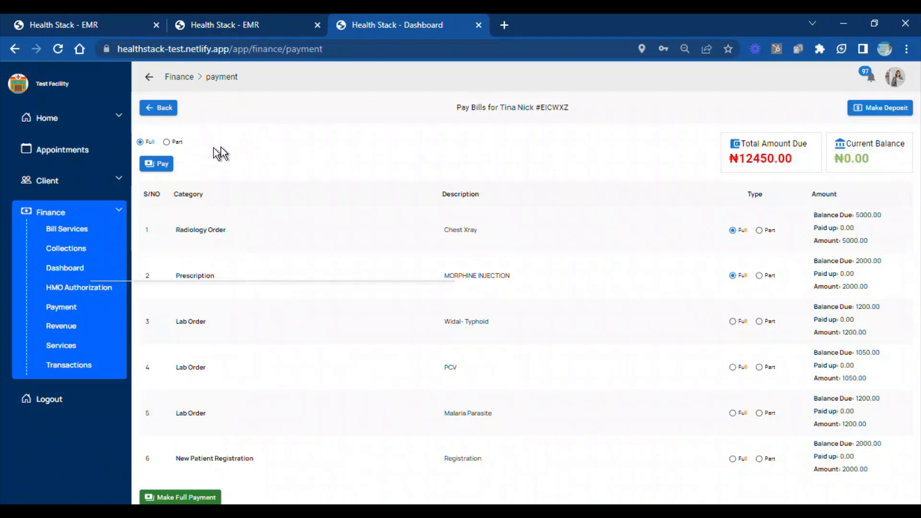
# Start a deposit for the client with an amount of 10000 and payment details "First Bank USSD"
pyautogui.click(891, 111)
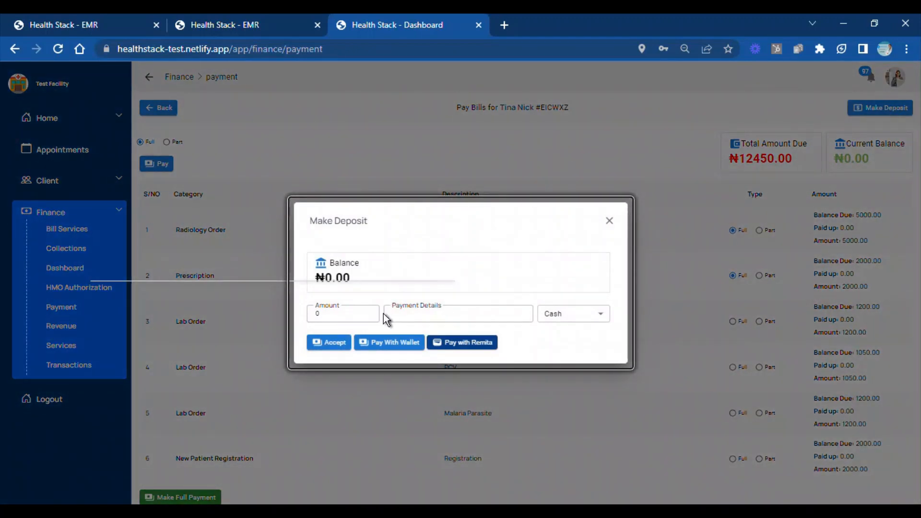
pyautogui.moveTo(332, 314); pyautogui.dragTo(185, 308)
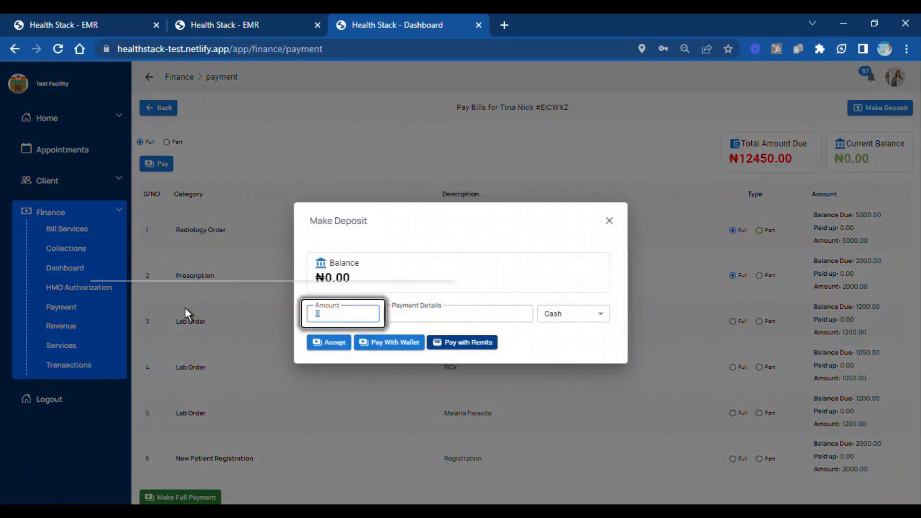
pyautogui.write('10000')
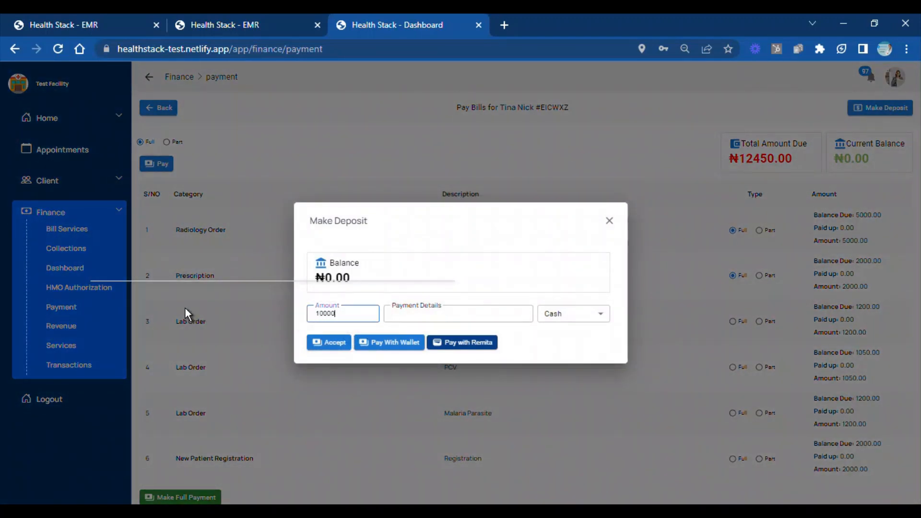
pyautogui.click(391, 314)
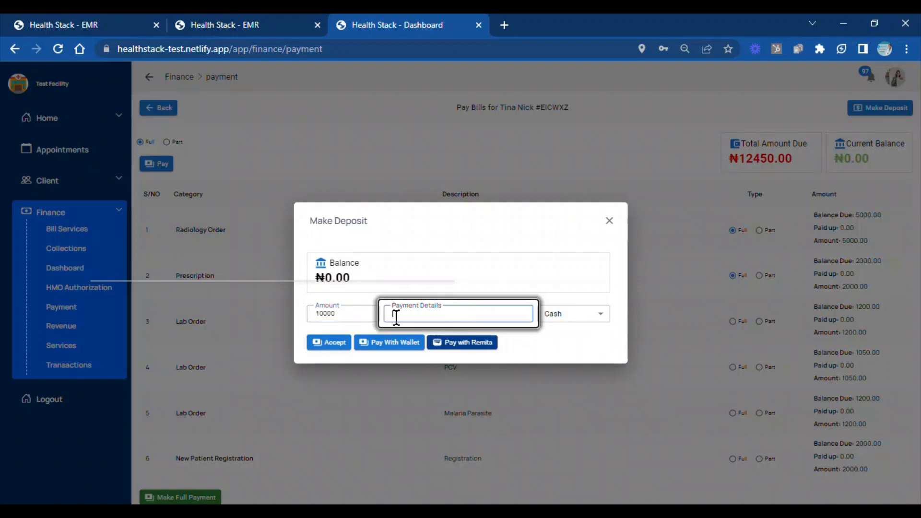
pyautogui.write('Fu')
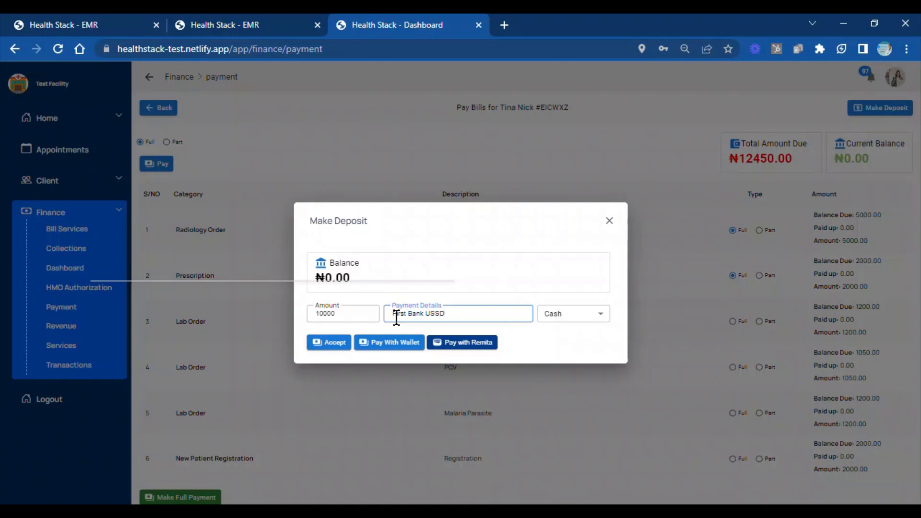
# Set the deposit's payment mode to Bank Transfer, accept and confirm the deposit, and close the deposit form
pyautogui.click(603, 318)
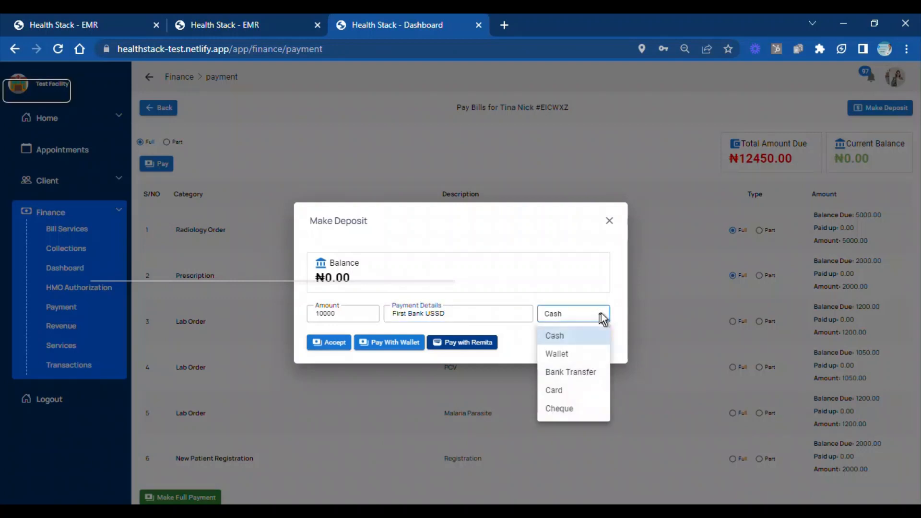
pyautogui.click(576, 374)
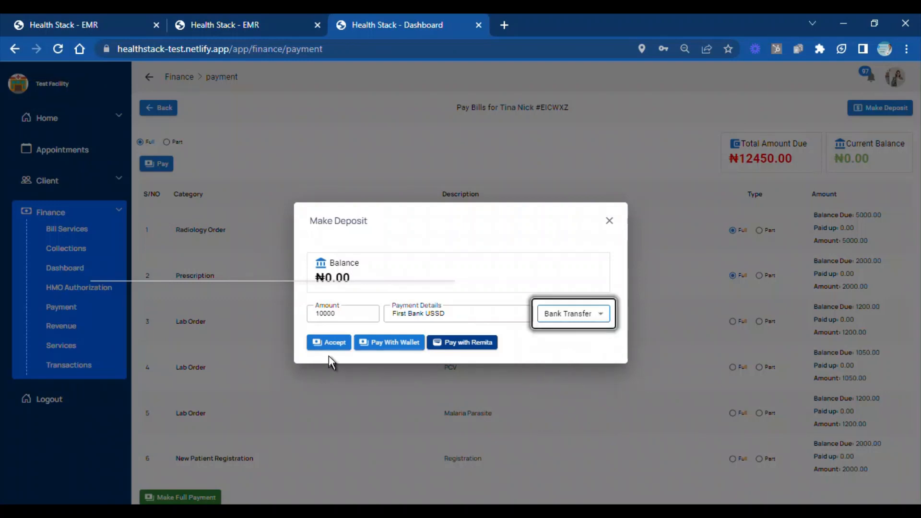
pyautogui.click(334, 344)
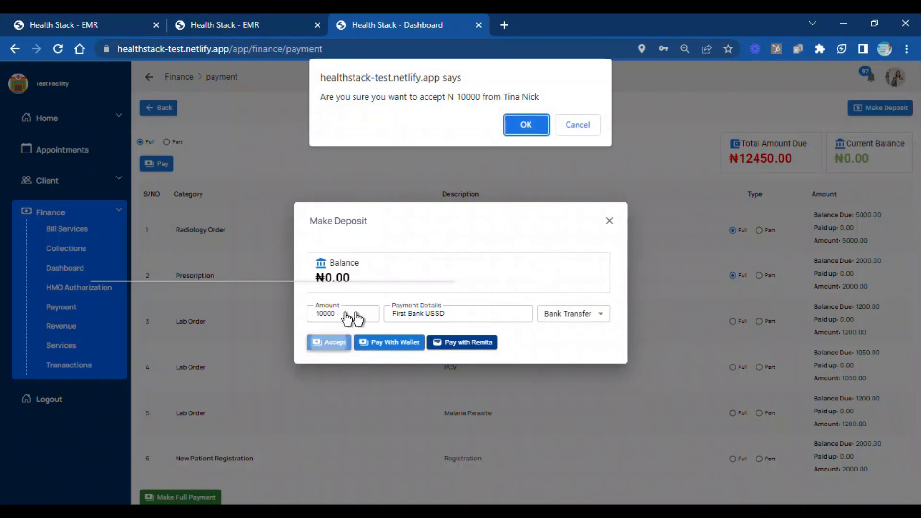
pyautogui.click(442, 316)
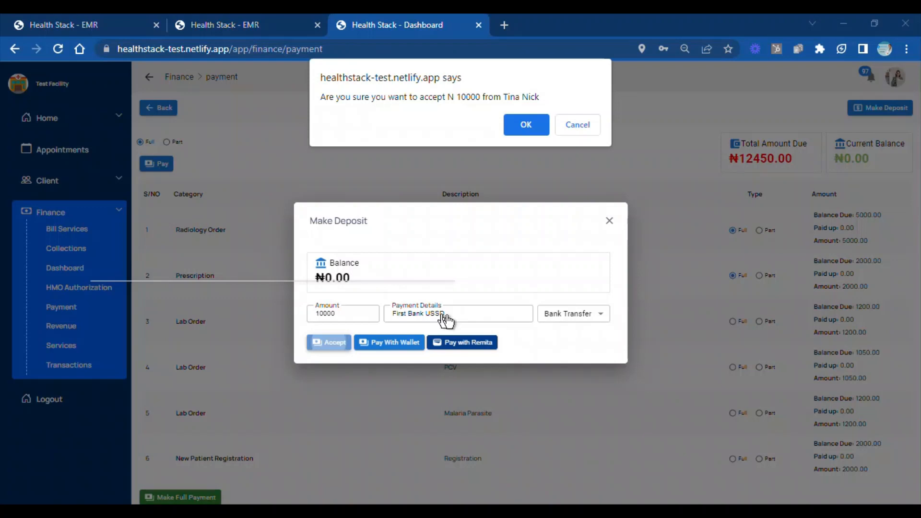
pyautogui.click(446, 321)
pyautogui.click(514, 125)
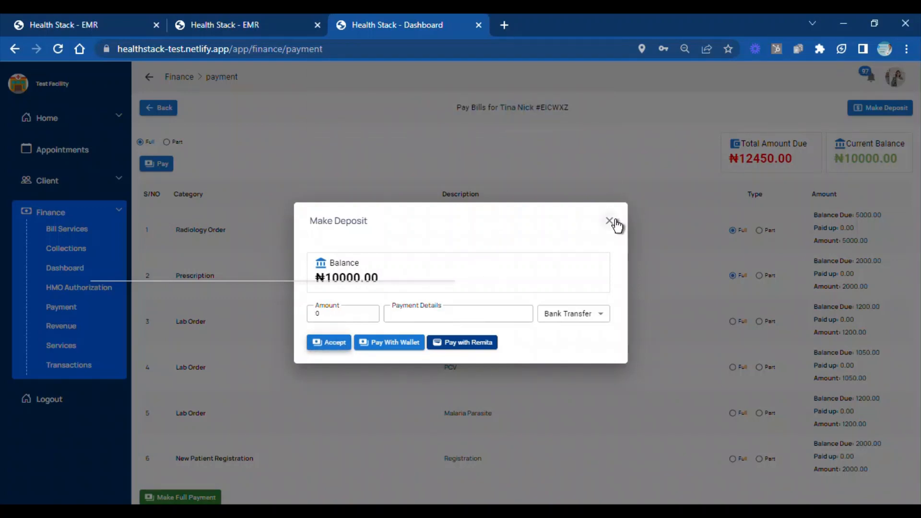
pyautogui.click(616, 224)
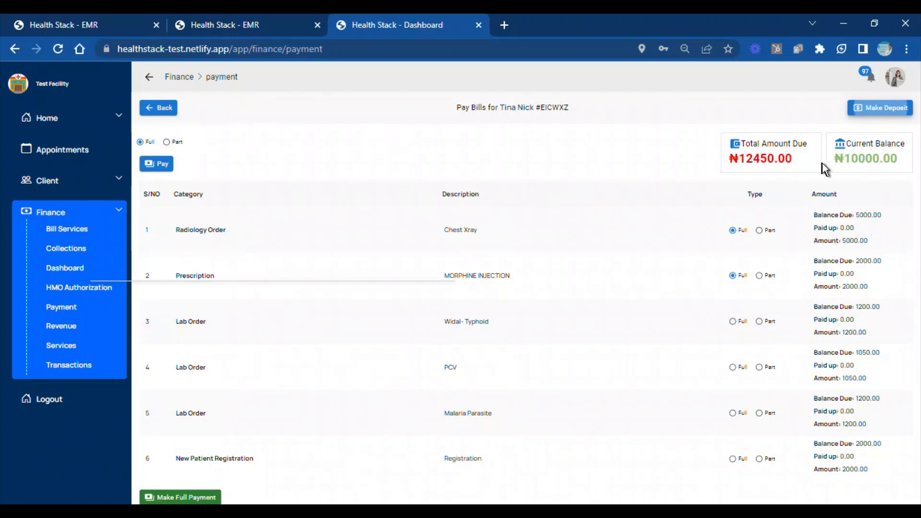
# Pay the client's whole bill in part with an amount of 10000
pyautogui.click(166, 142)
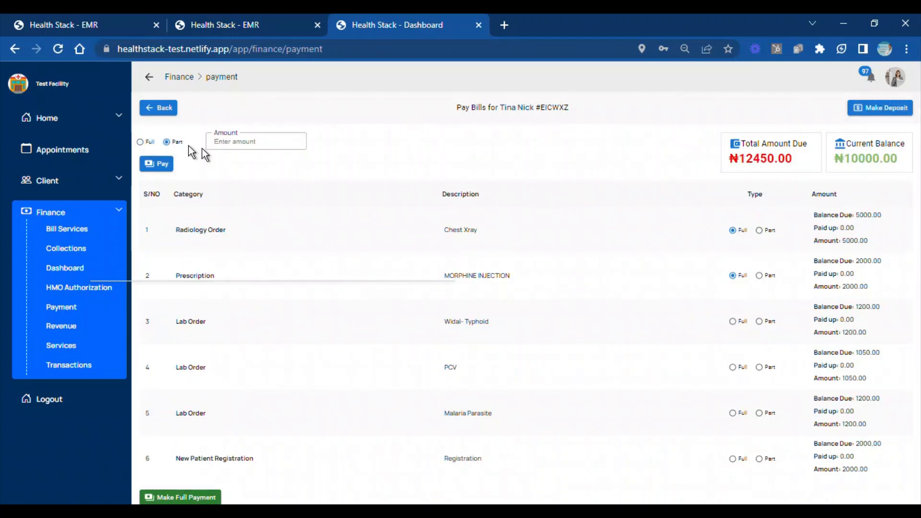
pyautogui.click(235, 142)
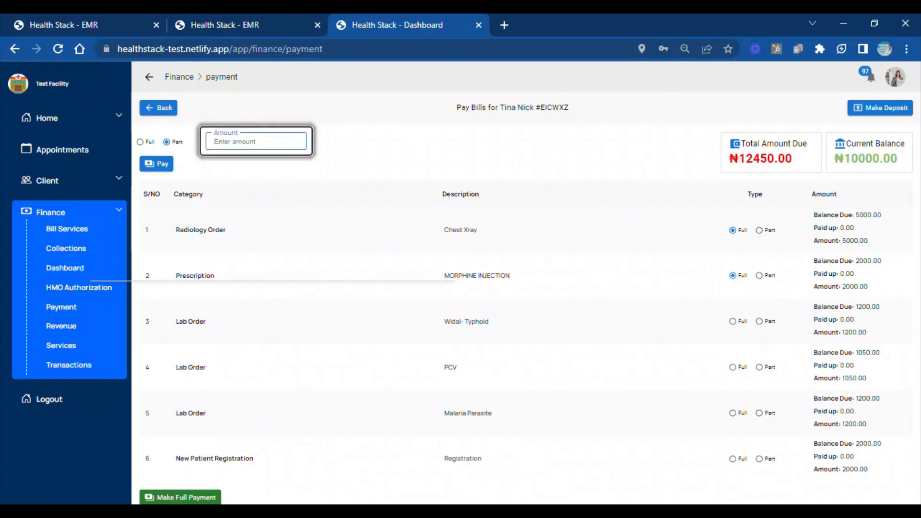
pyautogui.write('10000')
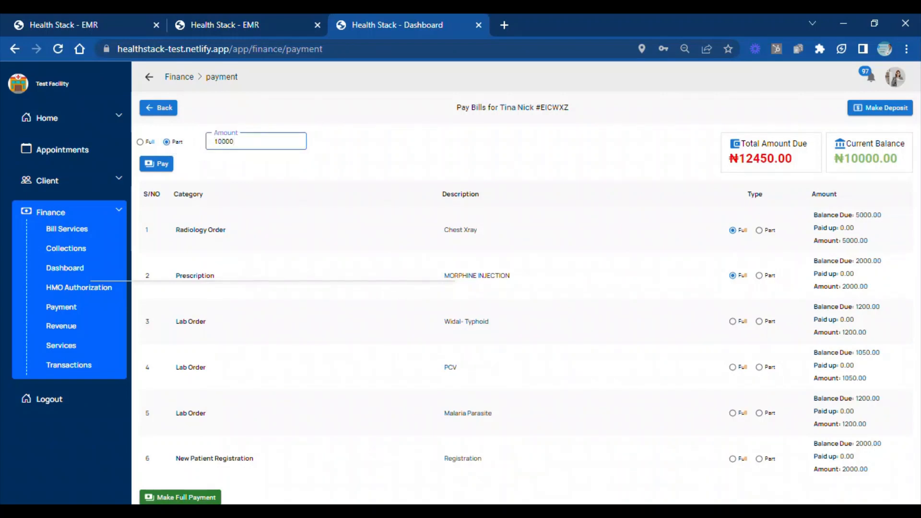
pyautogui.click(157, 164)
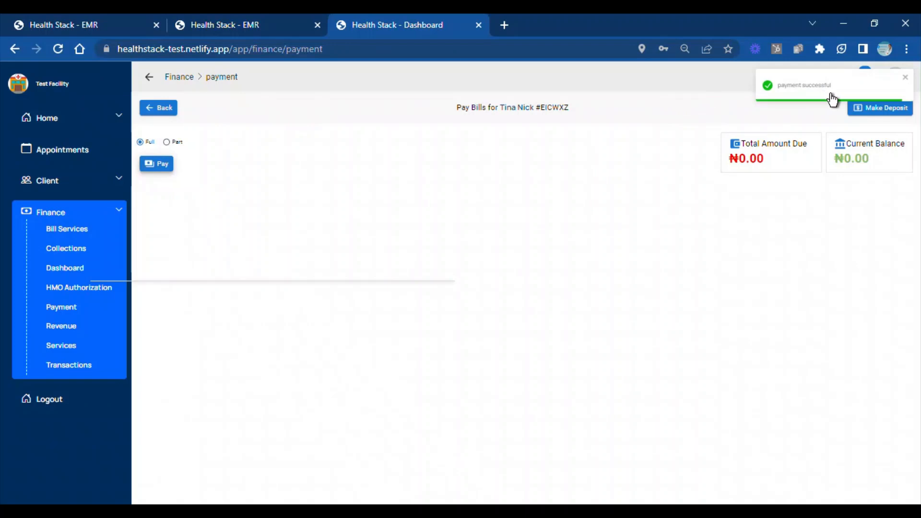
# Leave the client's payment page and reload the Unpaid Invoices/Bills list in Finance by way of the home page
pyautogui.click(165, 111)
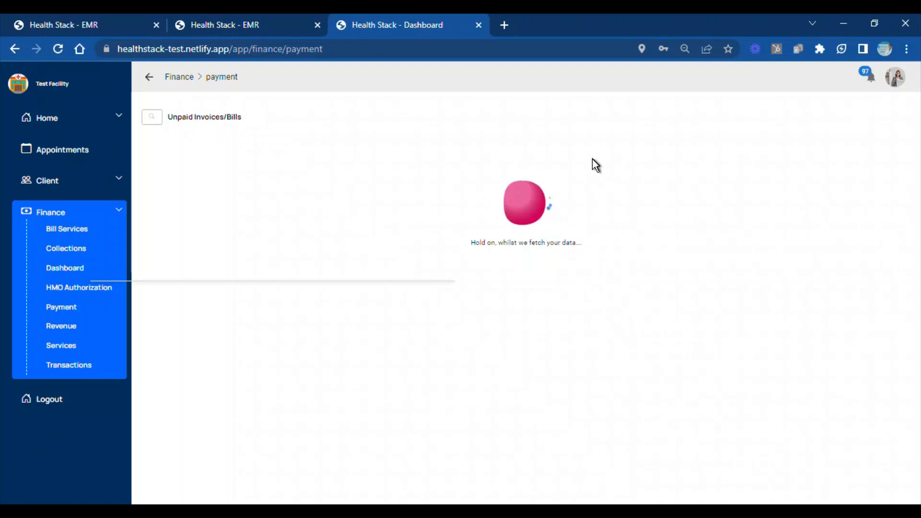
pyautogui.click(60, 117)
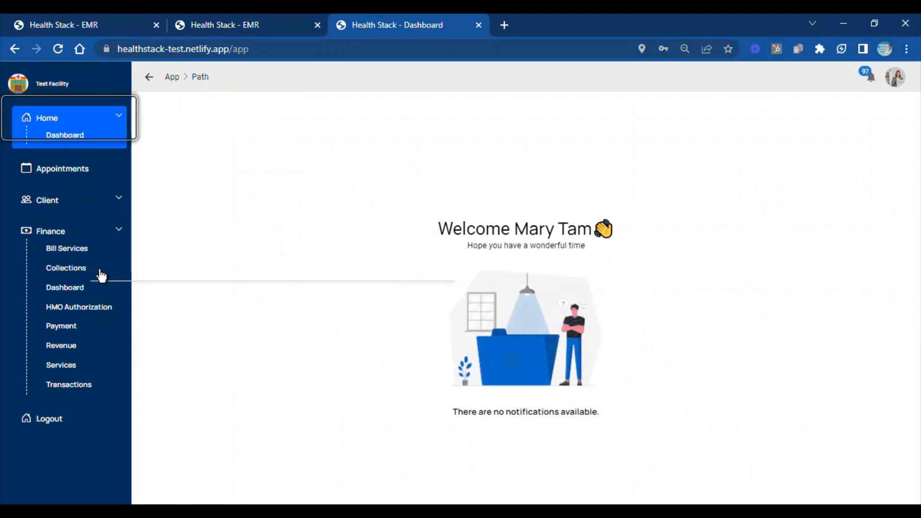
pyautogui.click(74, 328)
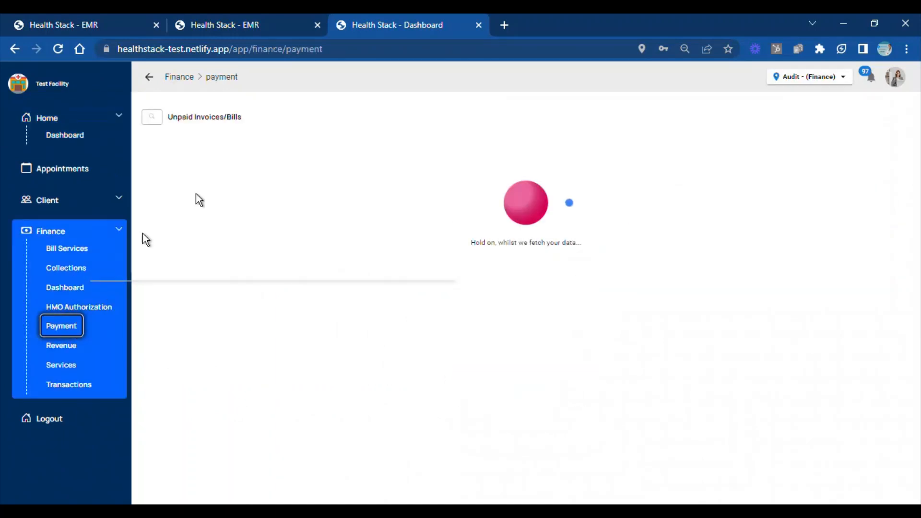